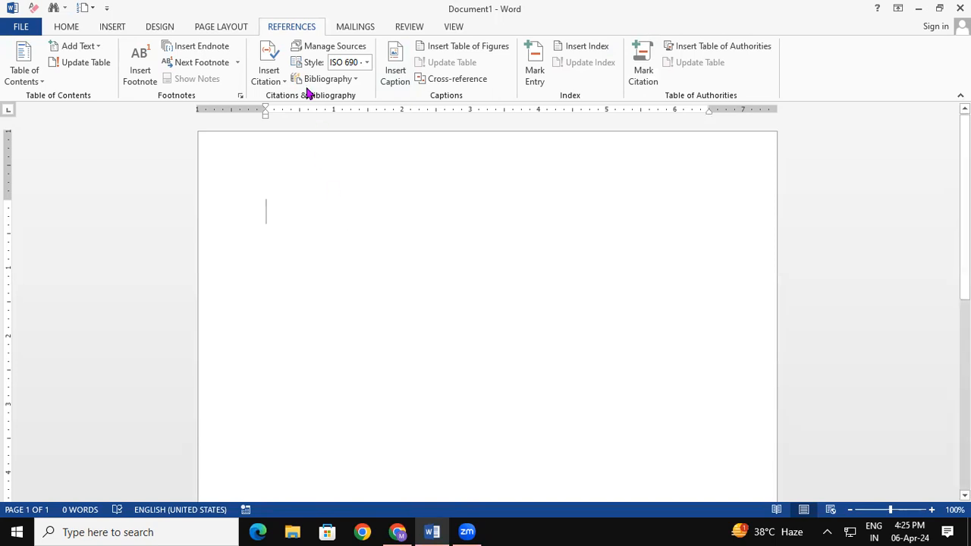
- Start a new Book source and enter the author's full name as a personal, non-corporate author
click(273, 61)
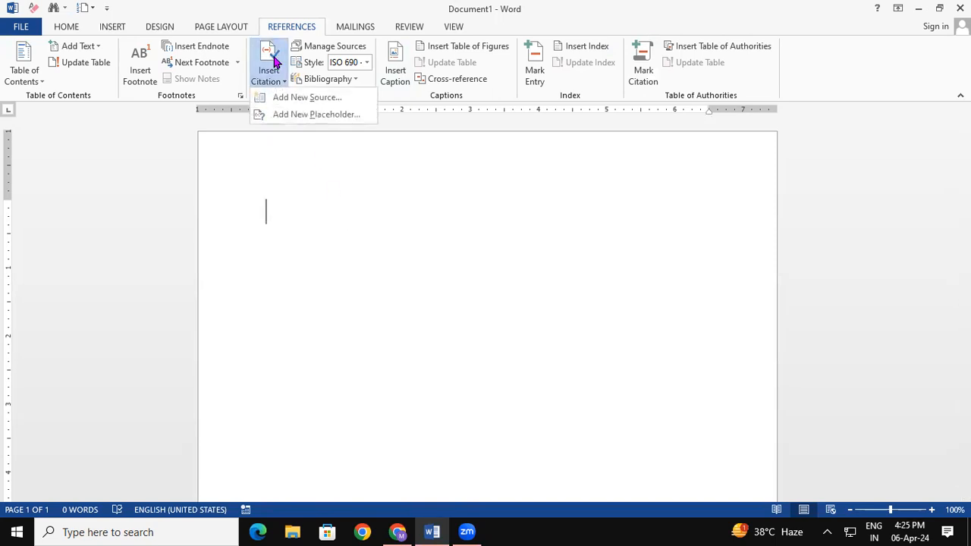
click(299, 97)
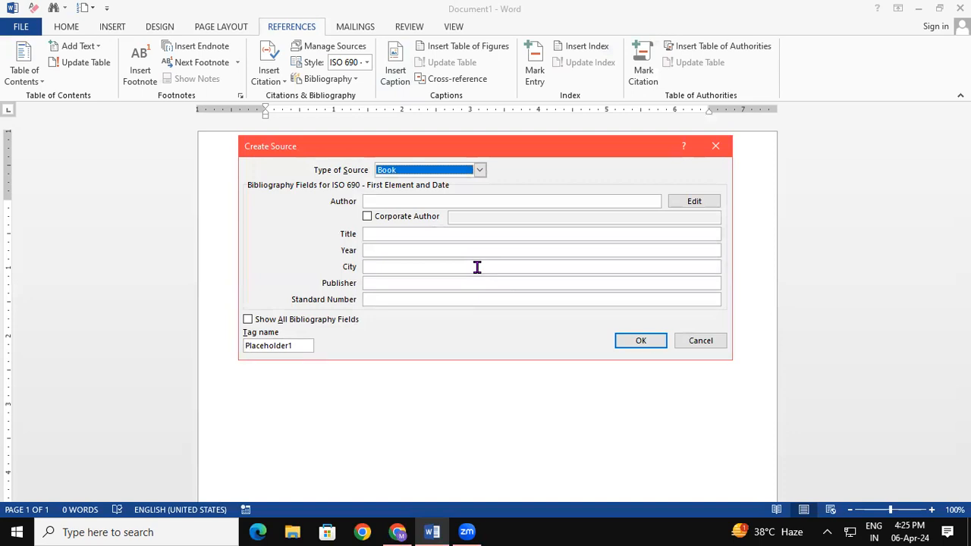
click(480, 170)
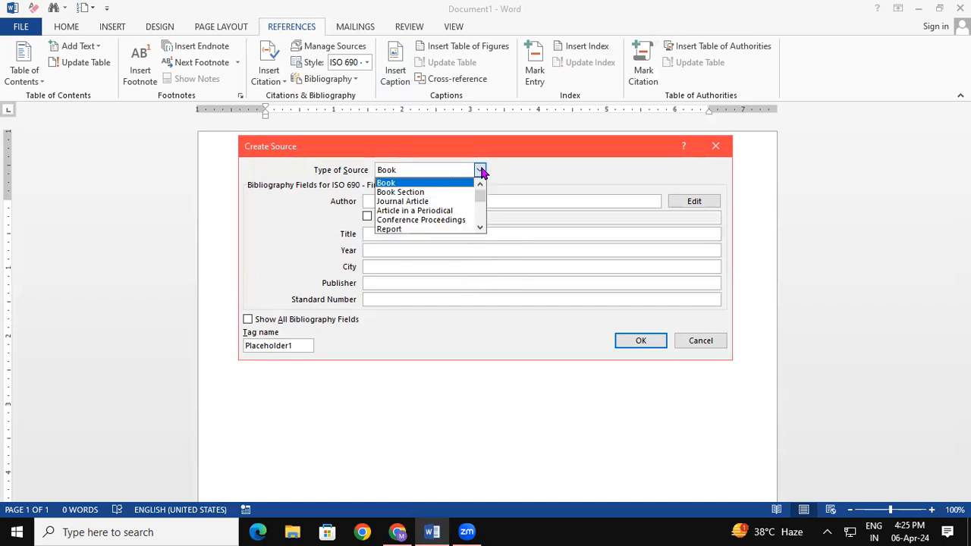
click(414, 182)
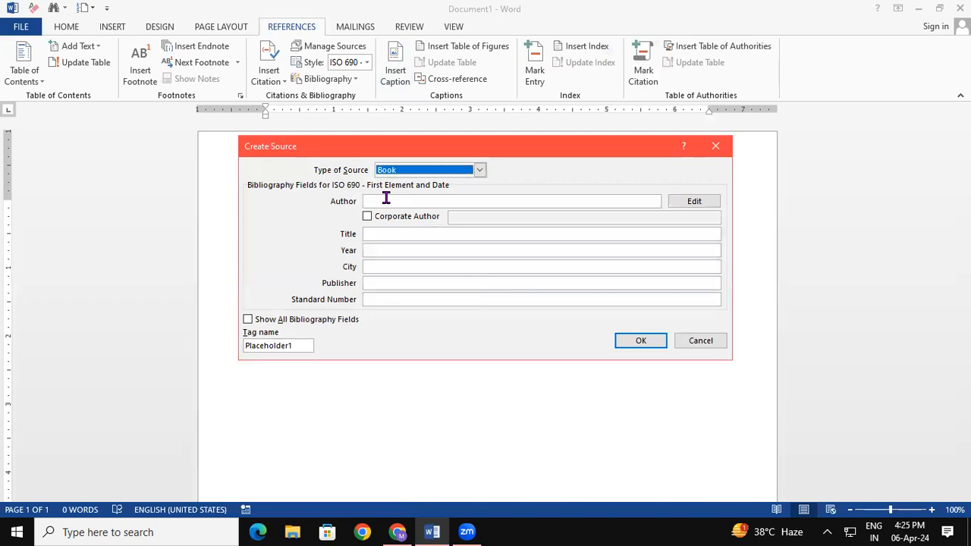
click(386, 200)
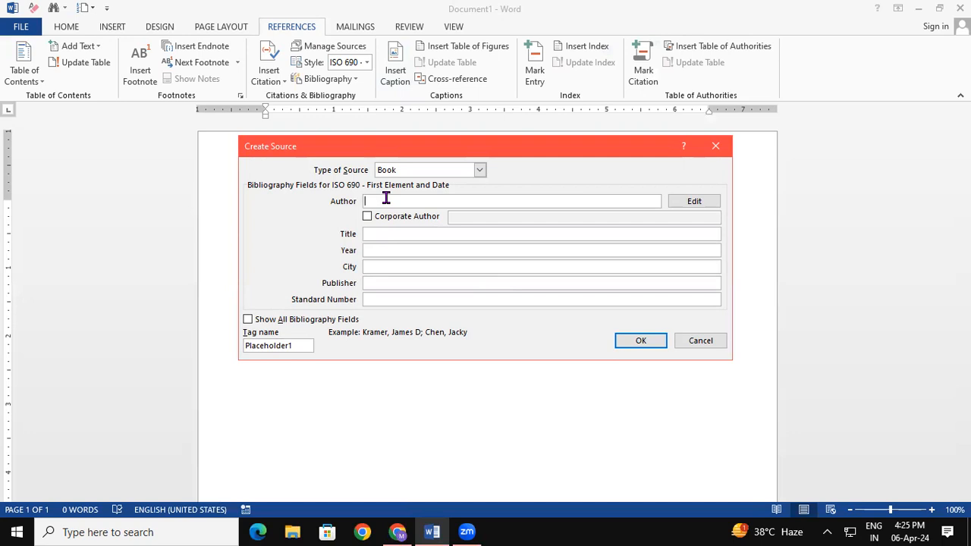
click(369, 216)
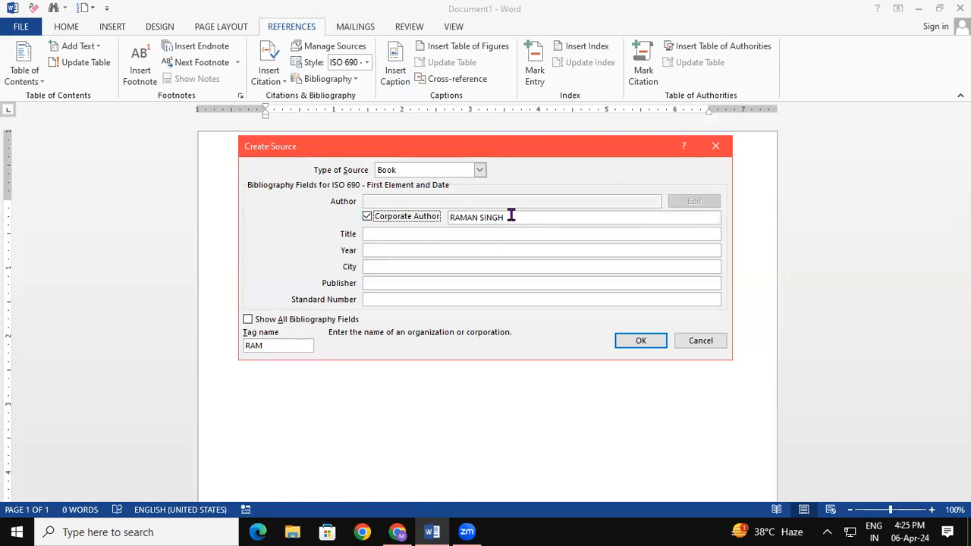
click(370, 218)
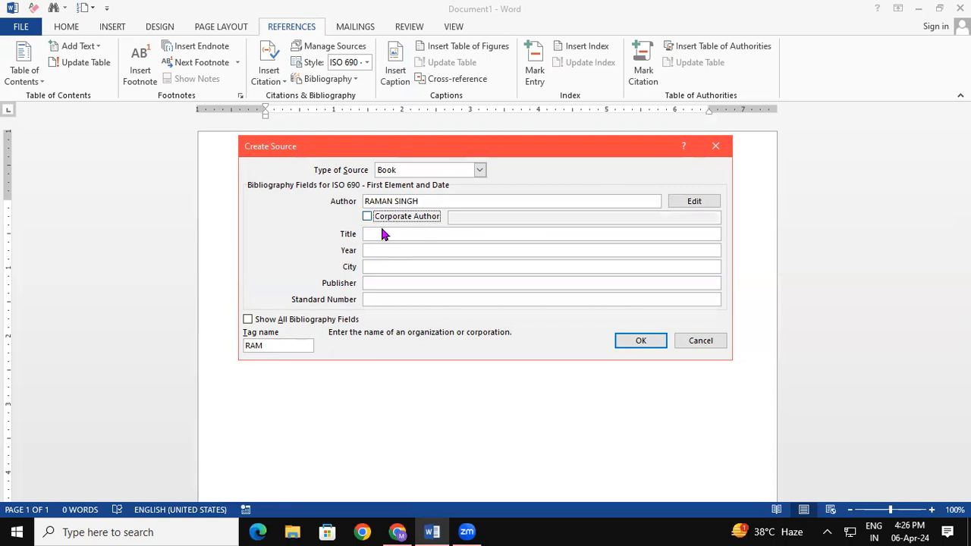
click(382, 236)
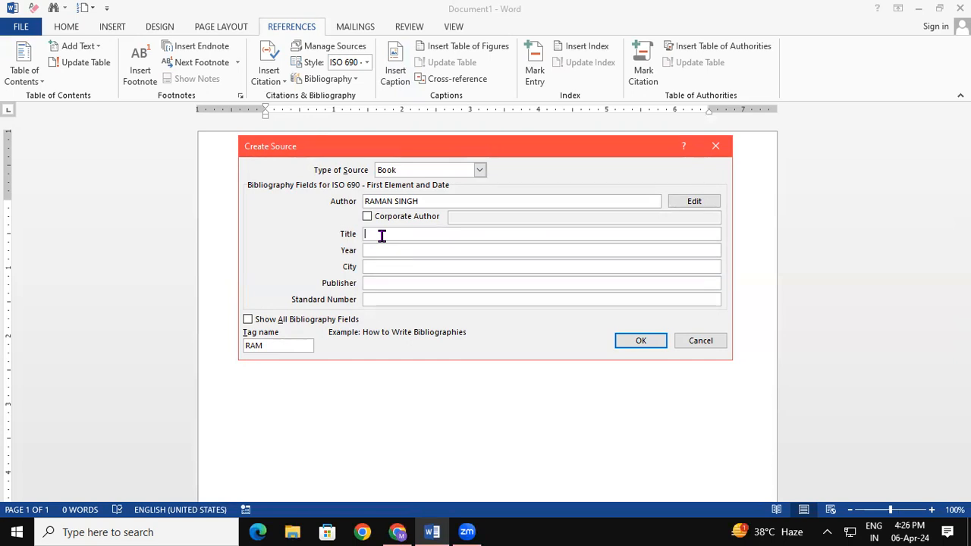
- Enter title CCC, year 2005 and city PADRAUNA for the book source
text(CCC)
click(376, 248)
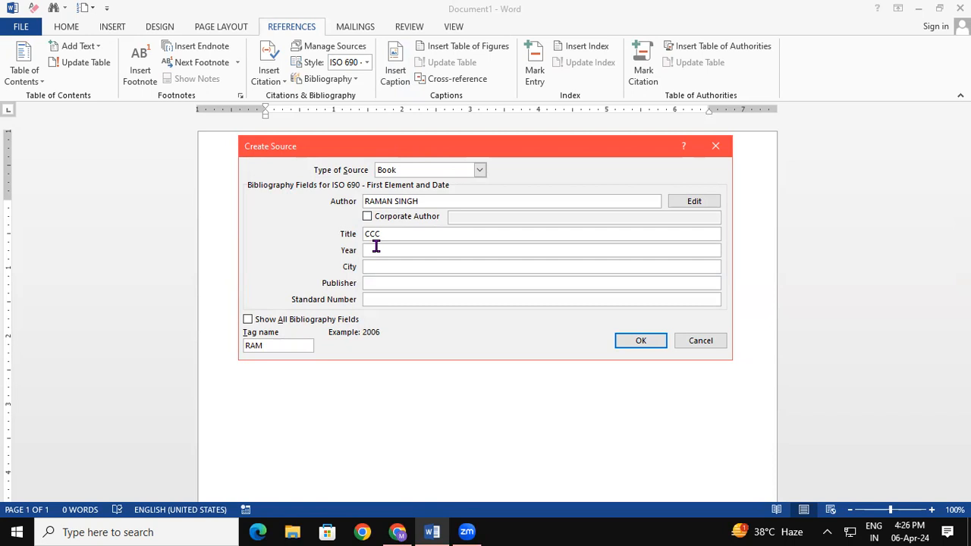
text(2005)
click(383, 265)
text(PADRAUNA)
- Add publisher AGGRWAL PAUBLICATION and standard number 1, then create the source and citation
click(391, 282)
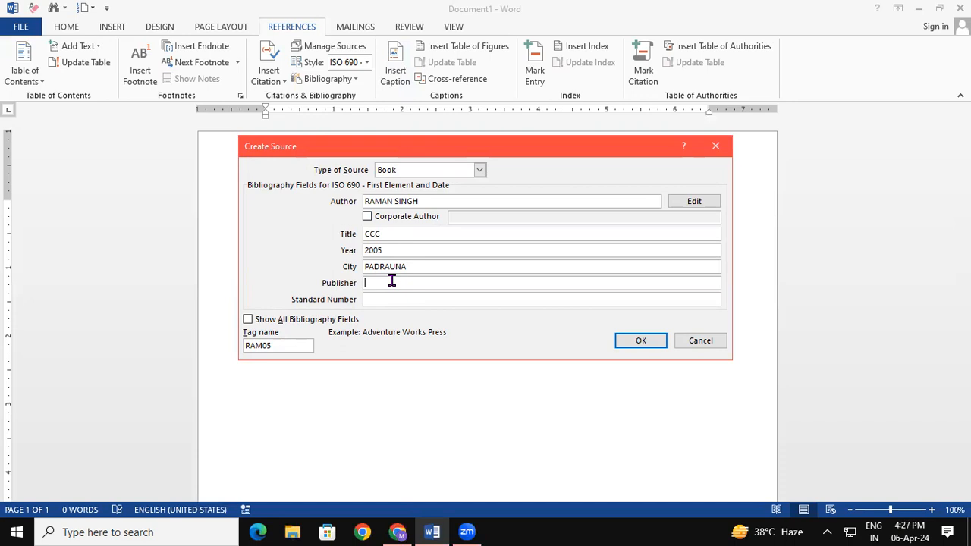
click(392, 281)
text(AGGA)
text(RWAL PAUBLICATION)
click(393, 300)
text(1)
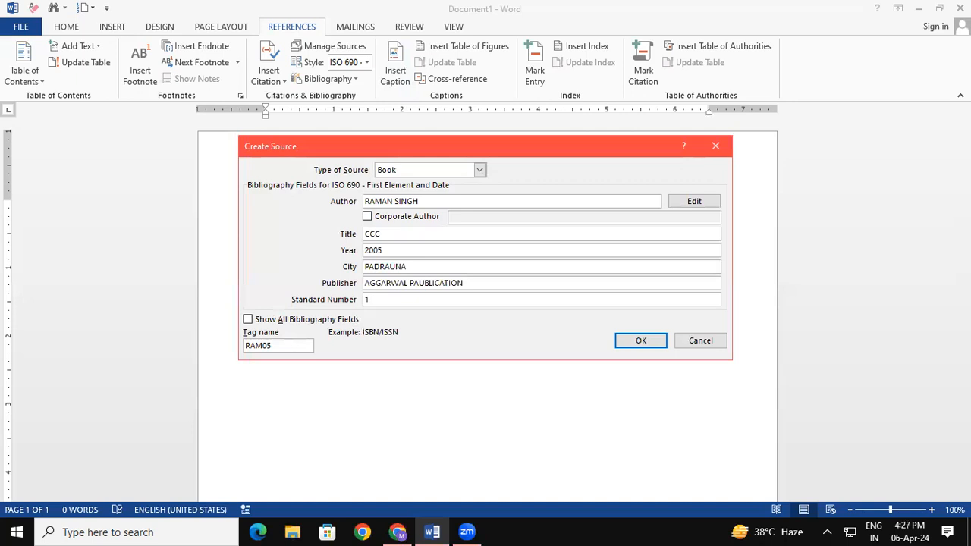
click(627, 347)
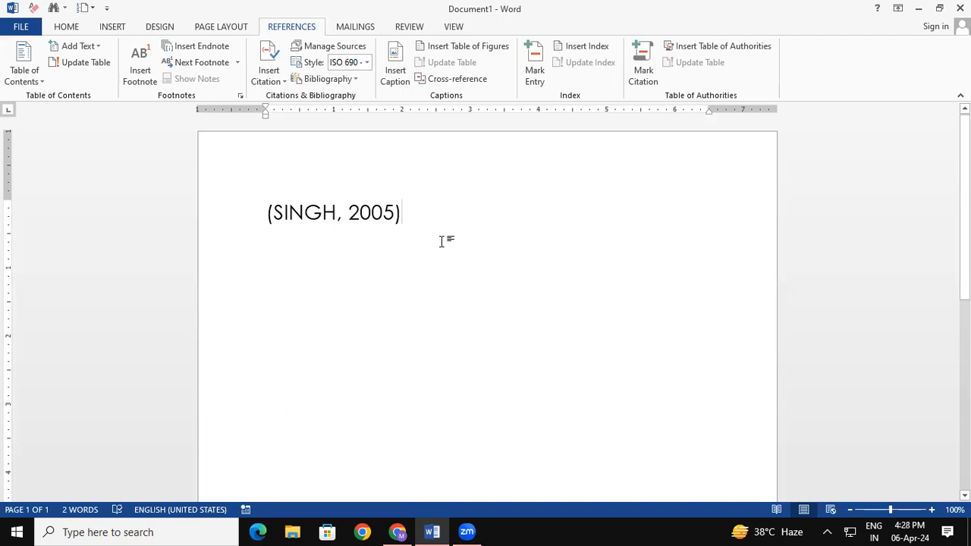
click(360, 212)
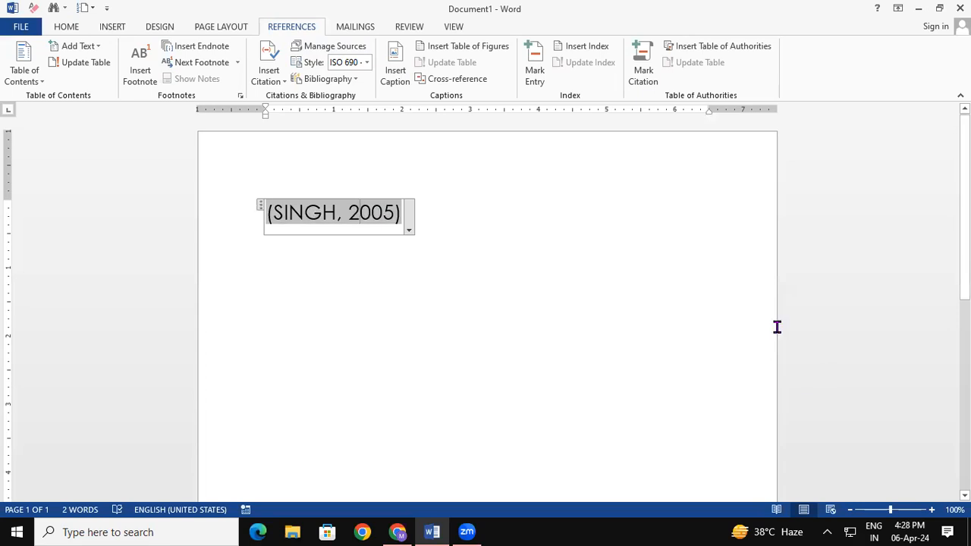
- Edit the CCC source's year from 2005 to 2010 and update it in both source lists
click(322, 51)
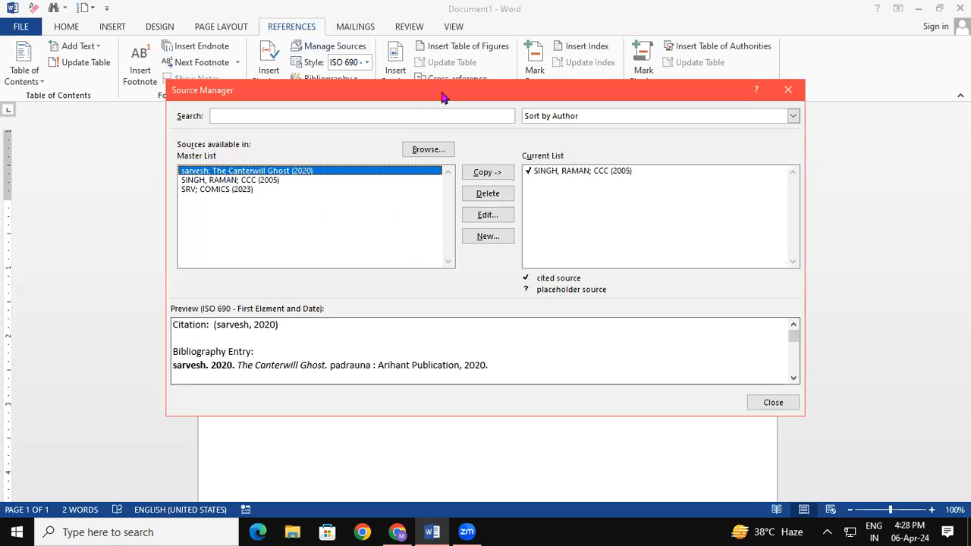
drag(443, 97, 461, 37)
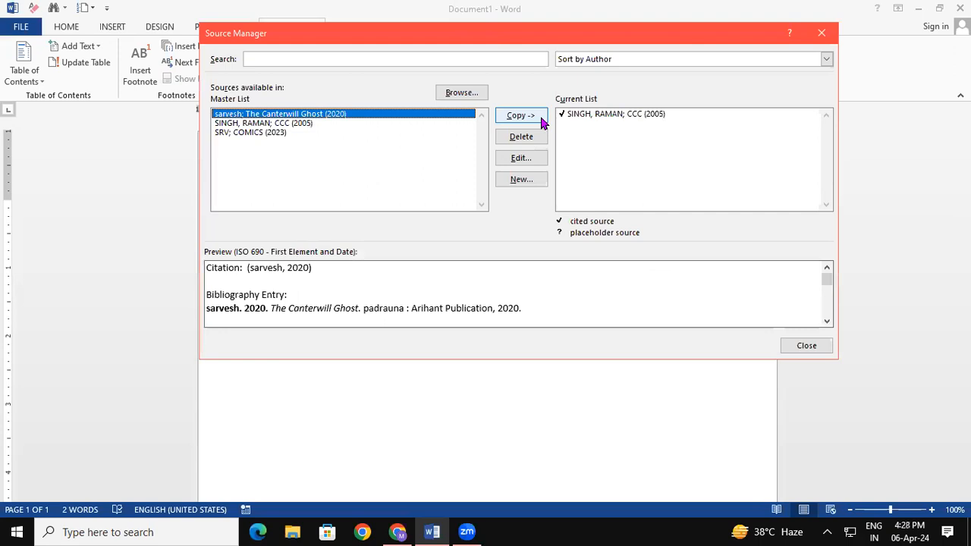
click(307, 126)
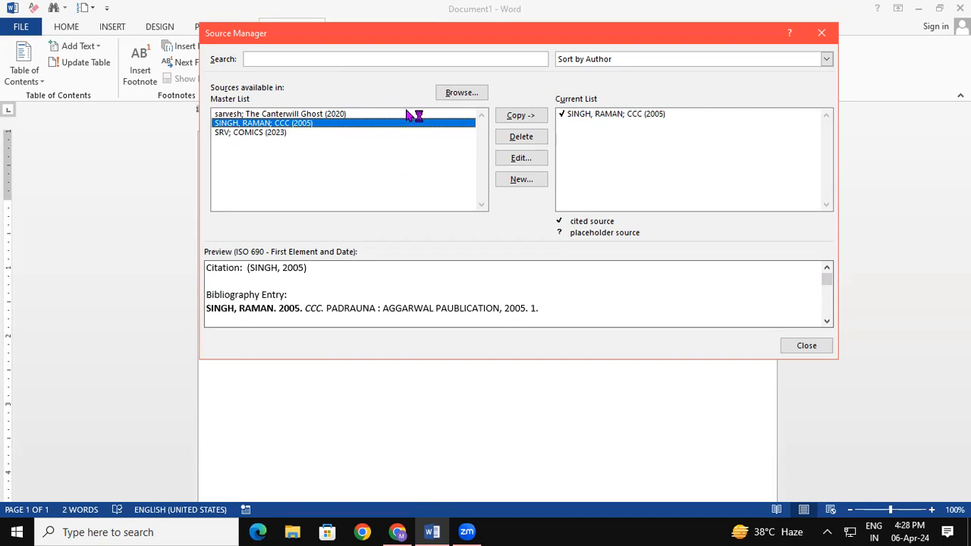
click(525, 161)
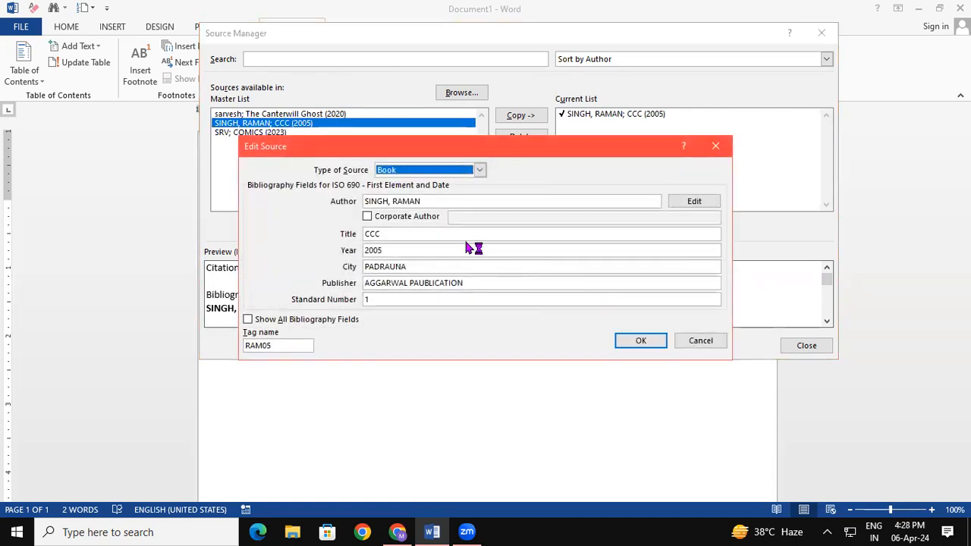
click(441, 201)
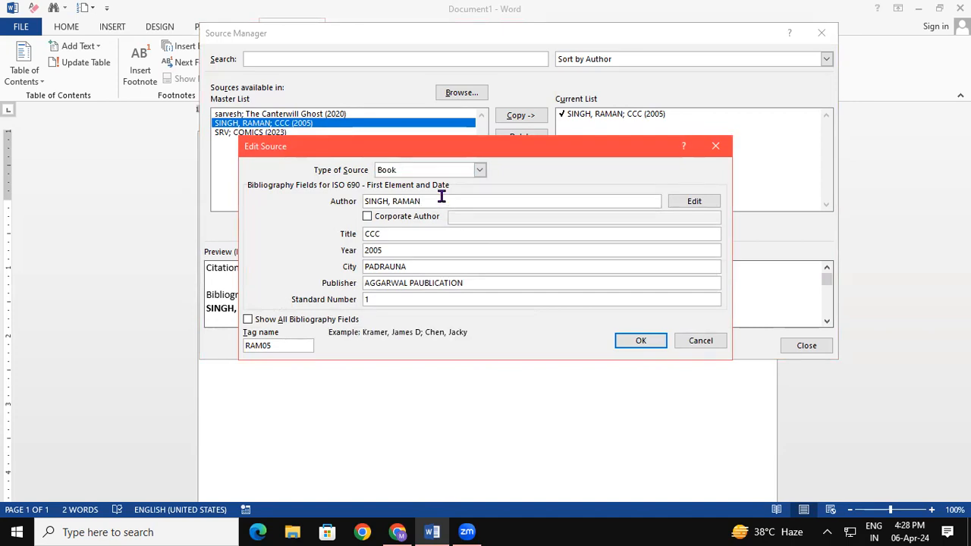
click(397, 251)
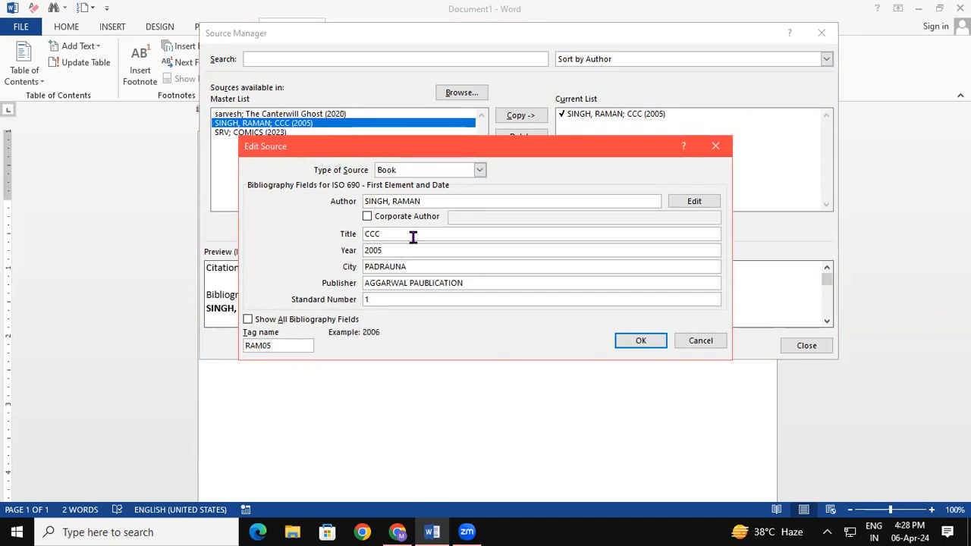
key(BackSpace)
key(BackSpace)
text(10)
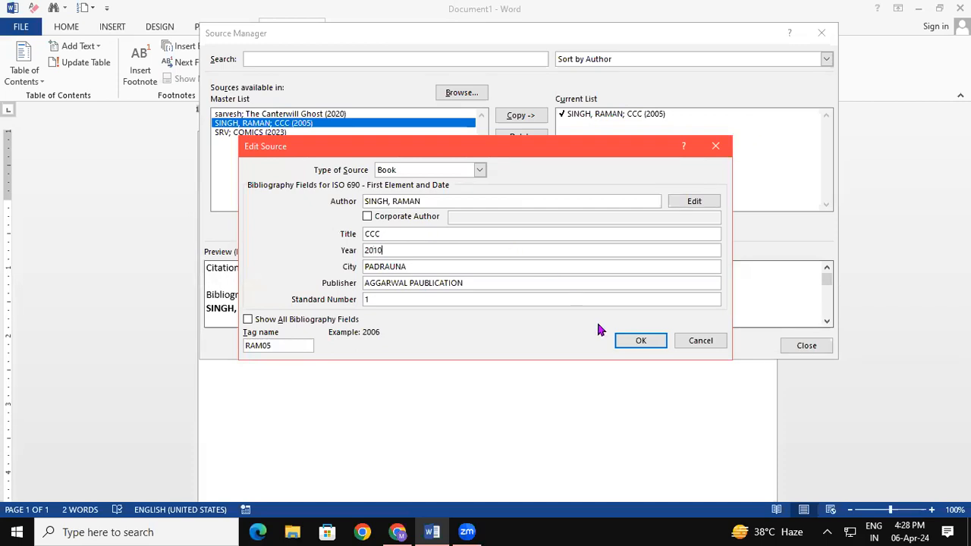
click(641, 341)
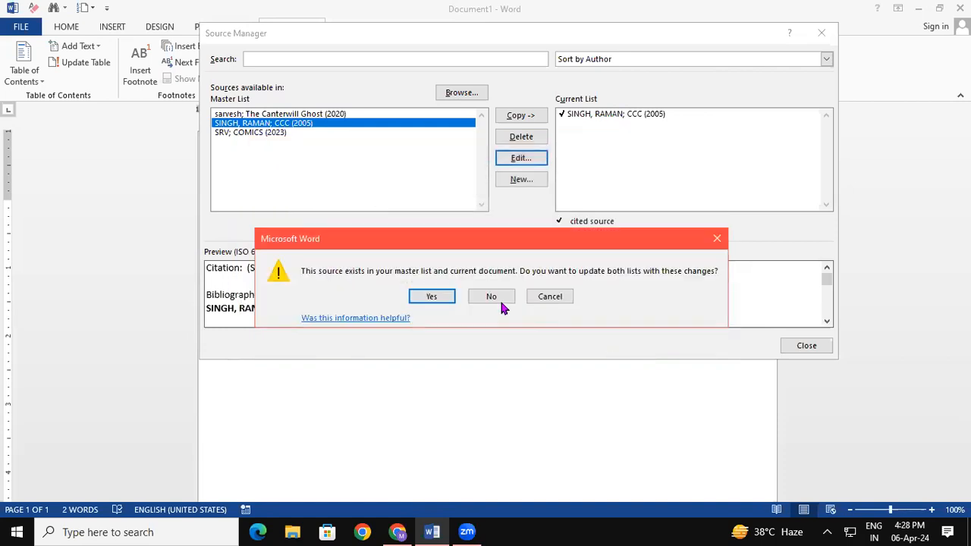
click(432, 296)
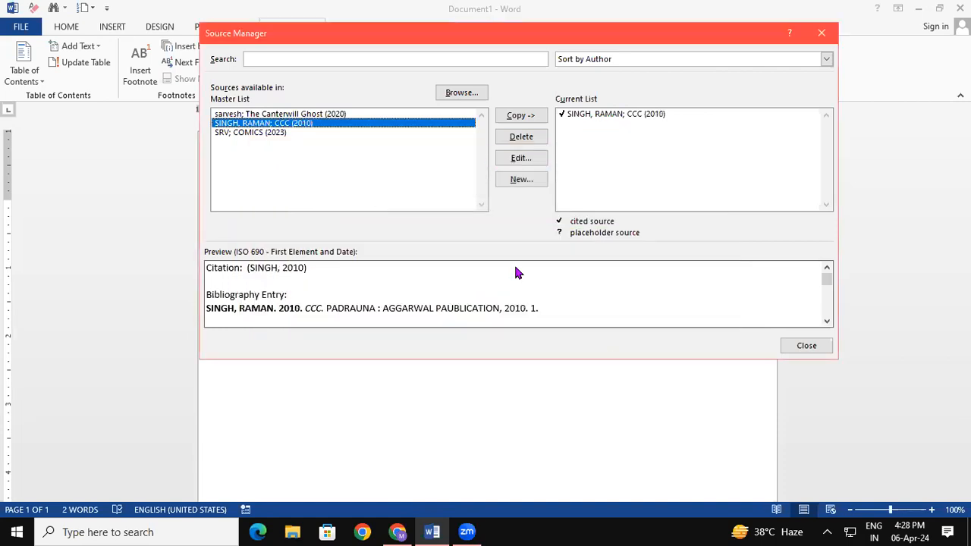
click(819, 347)
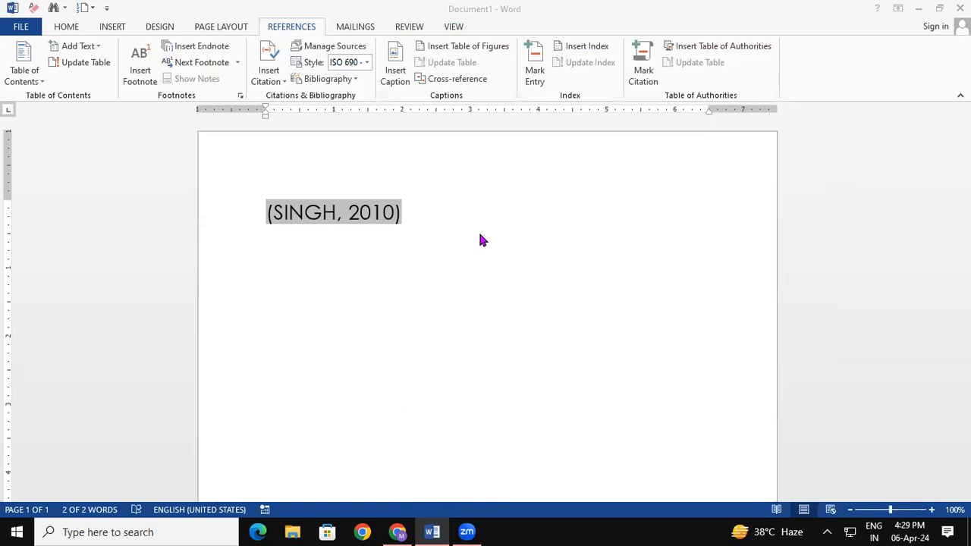
- Select the citation and try the GB7714, GOST - Title Sort and ISO 690 styles
click(437, 216)
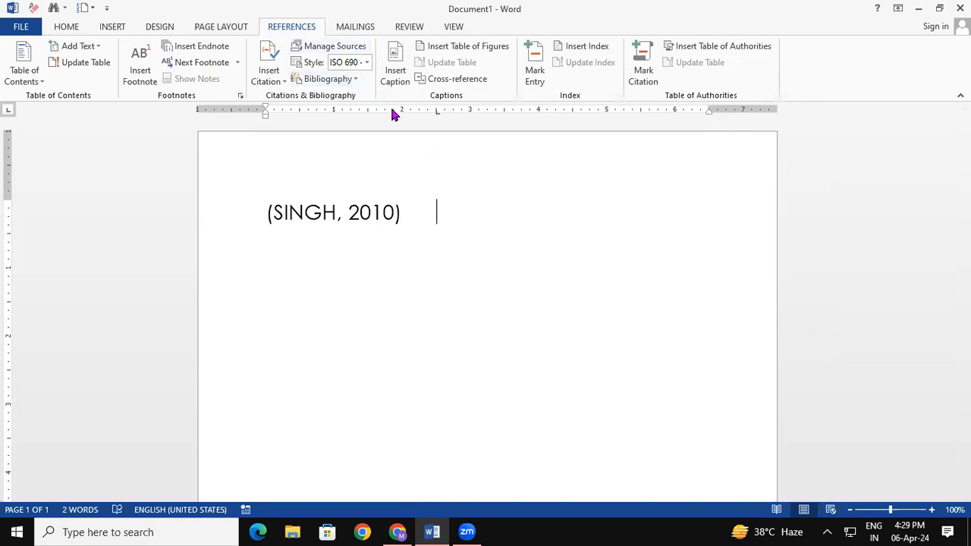
triple_click(297, 232)
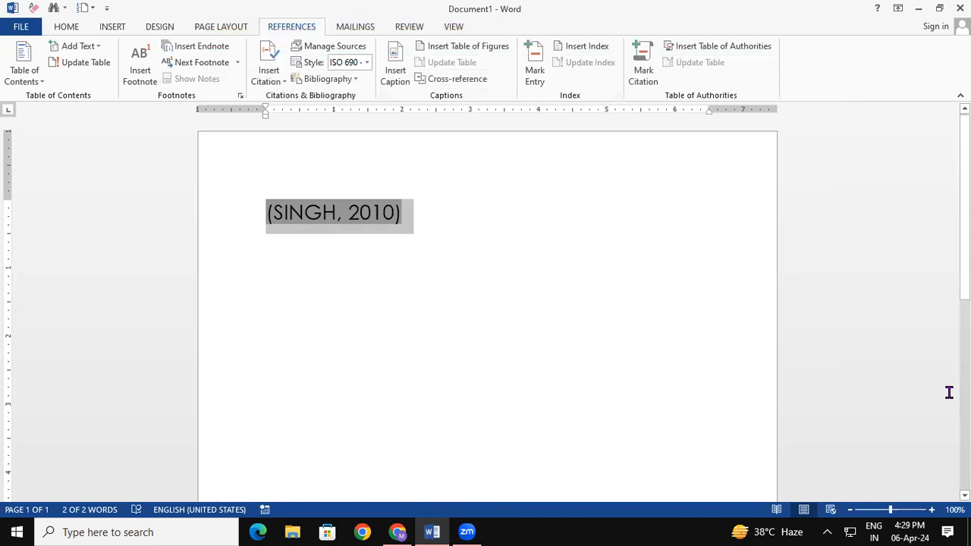
click(364, 66)
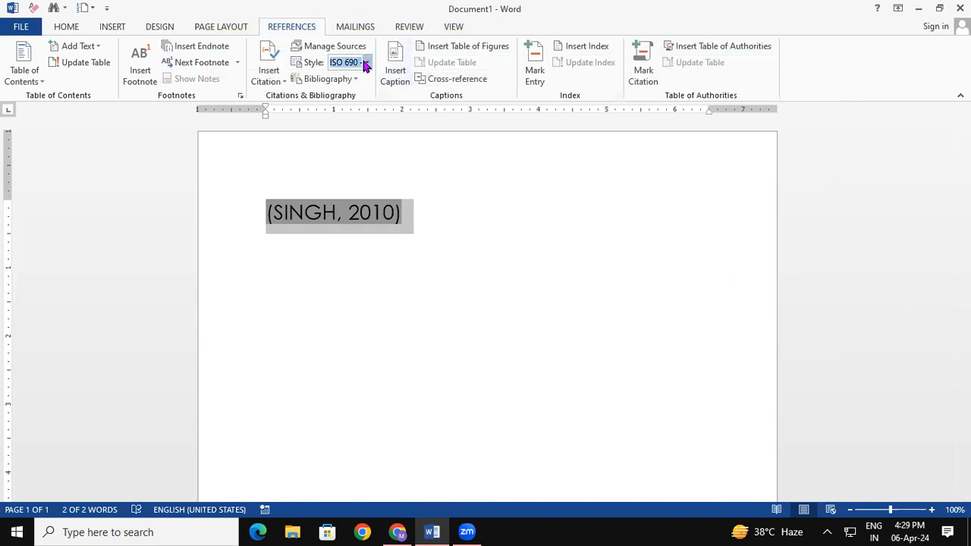
click(364, 64)
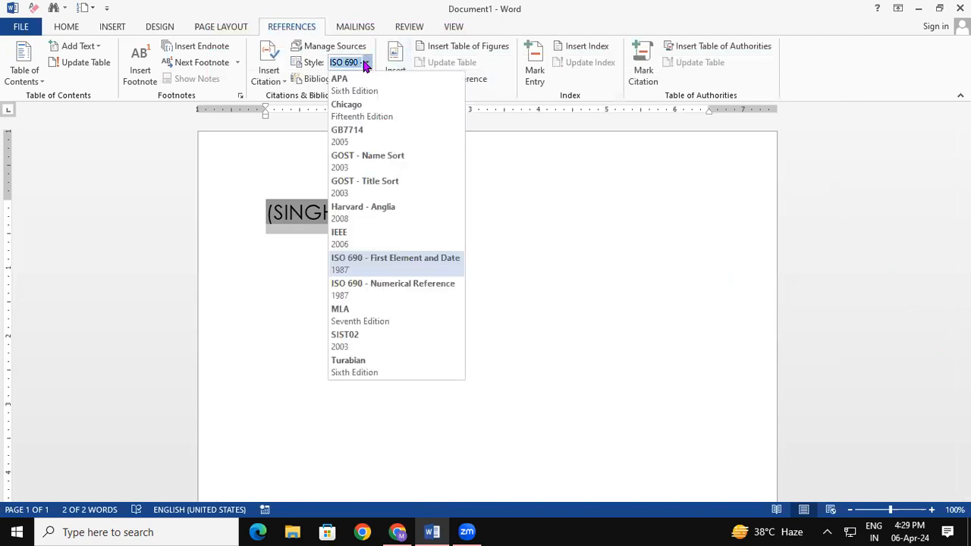
click(363, 130)
click(366, 63)
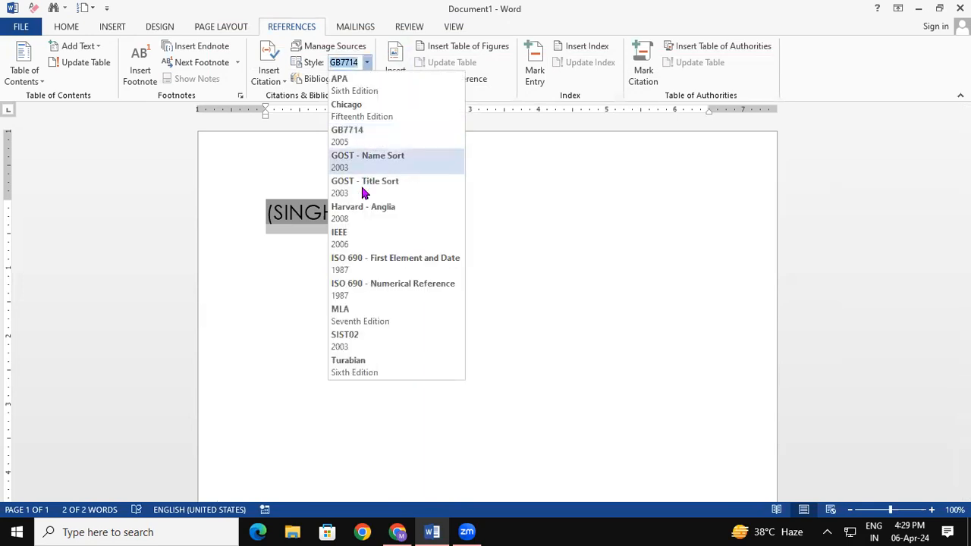
click(360, 183)
click(367, 63)
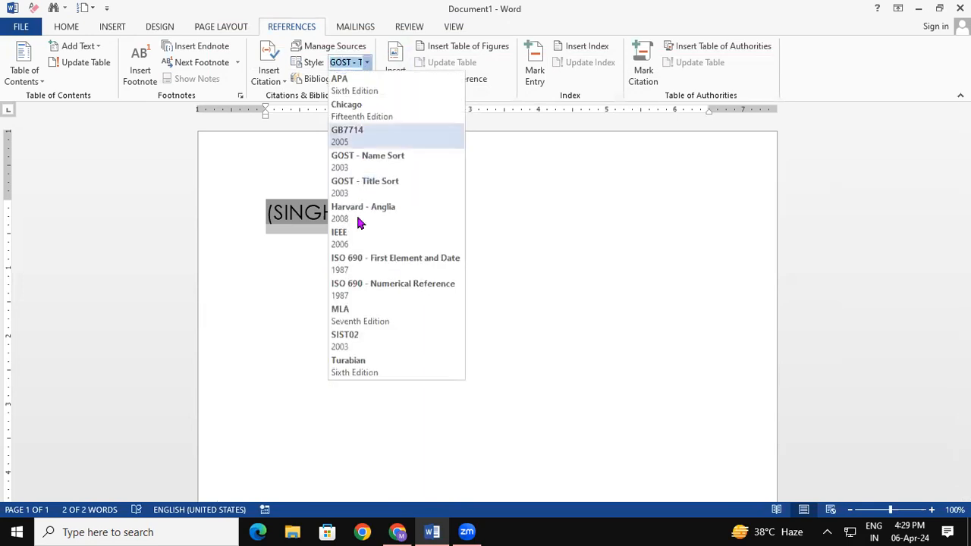
click(358, 268)
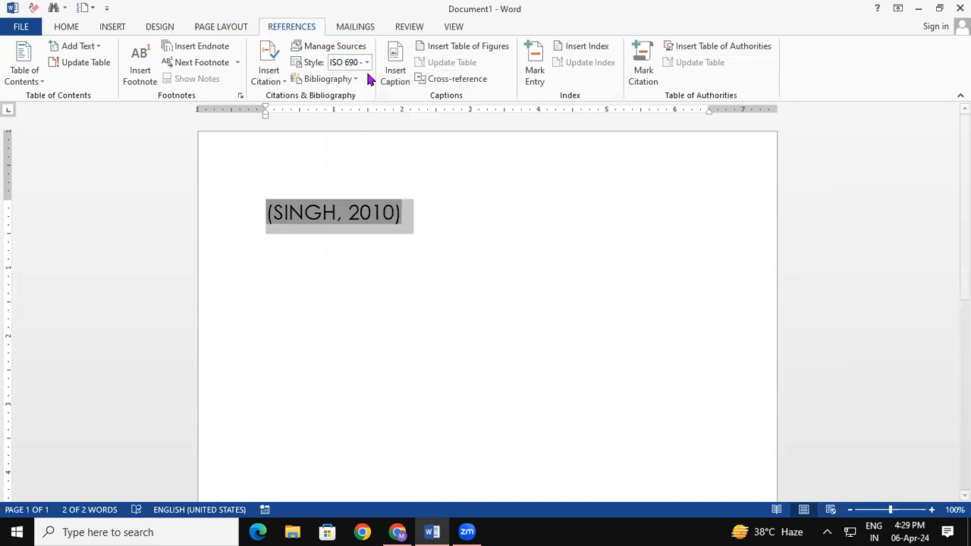
click(452, 211)
- Try MLA and SIST02, then settle on the Turabian citation style
click(367, 64)
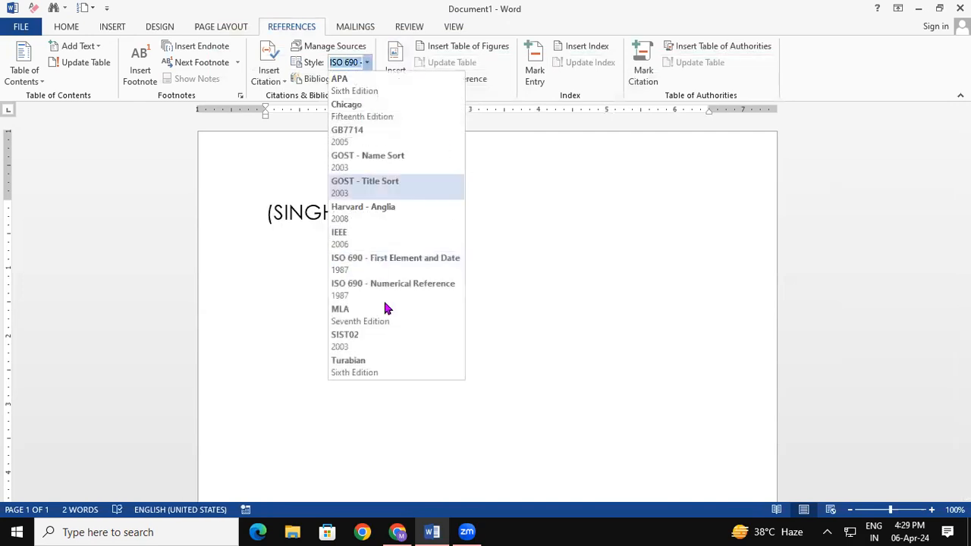
click(386, 325)
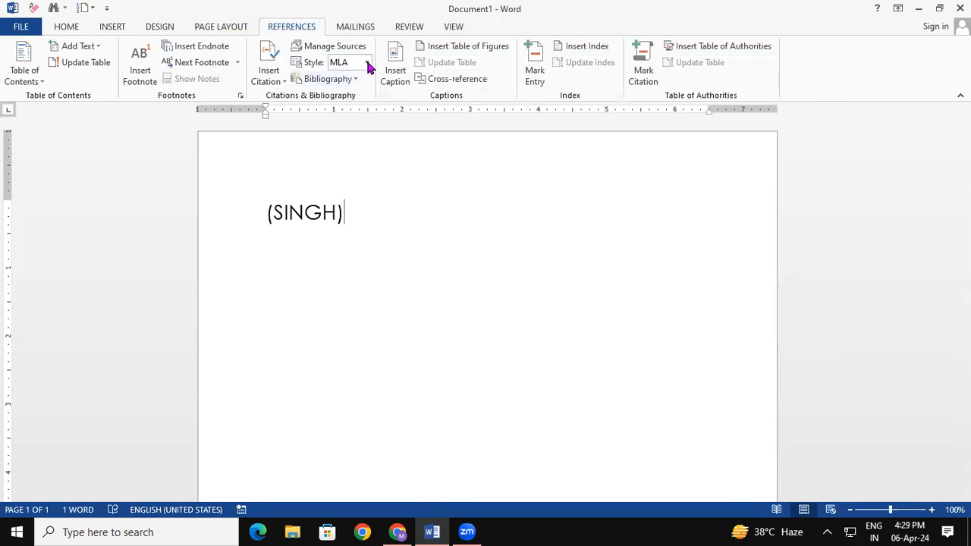
click(367, 63)
click(371, 340)
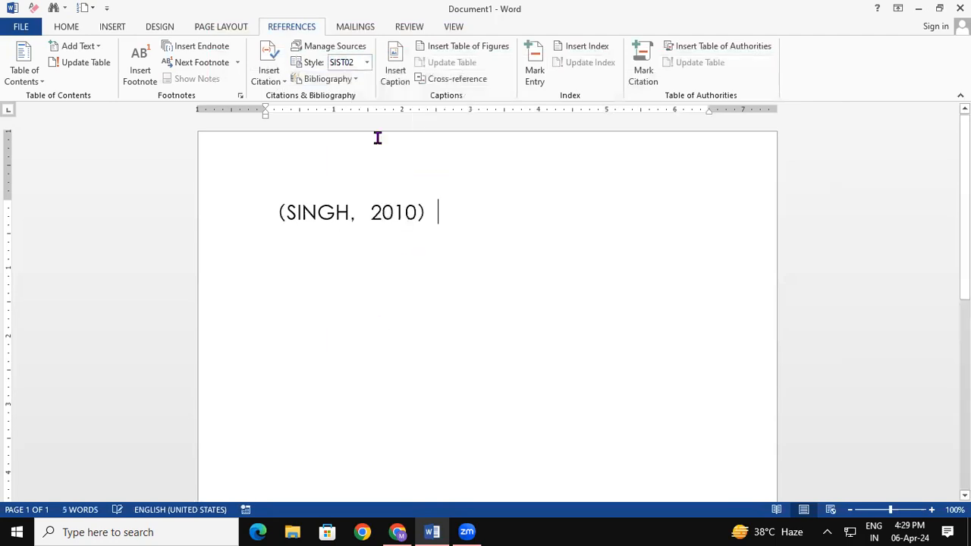
click(367, 62)
click(370, 362)
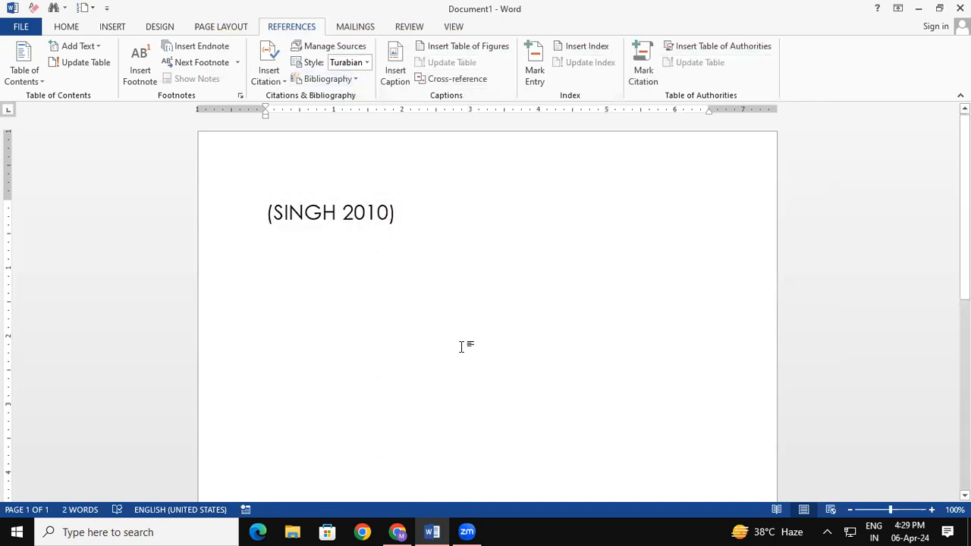
click(375, 212)
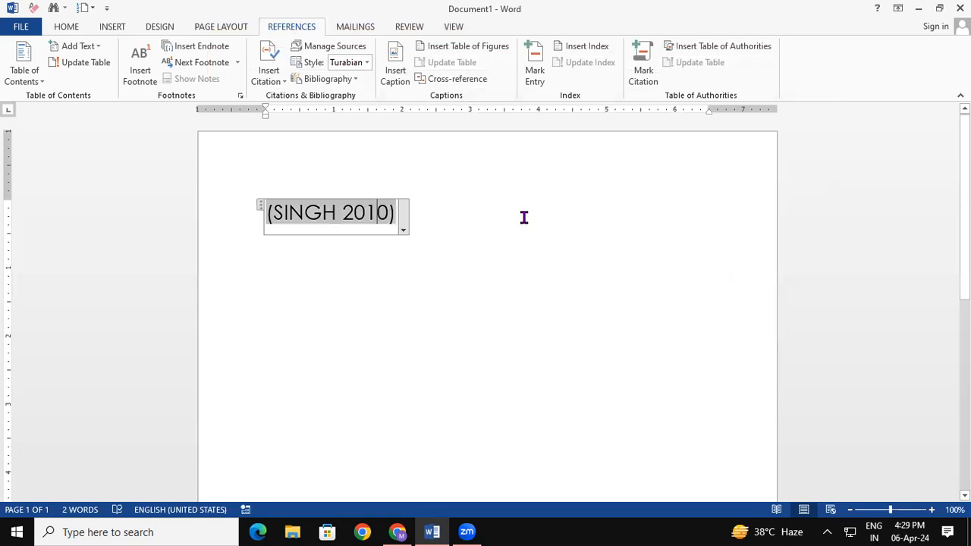
- Insert the built-in Bibliography below the citation
click(454, 220)
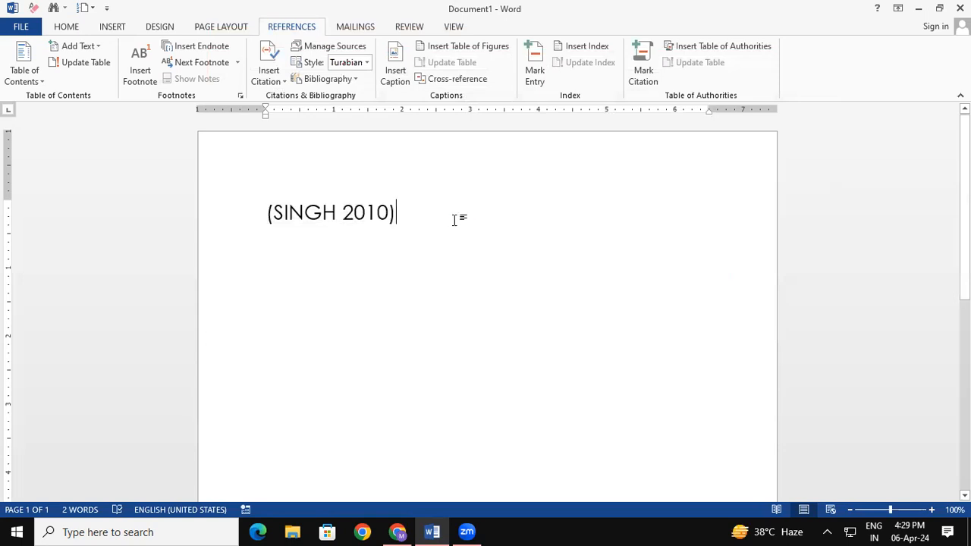
click(351, 74)
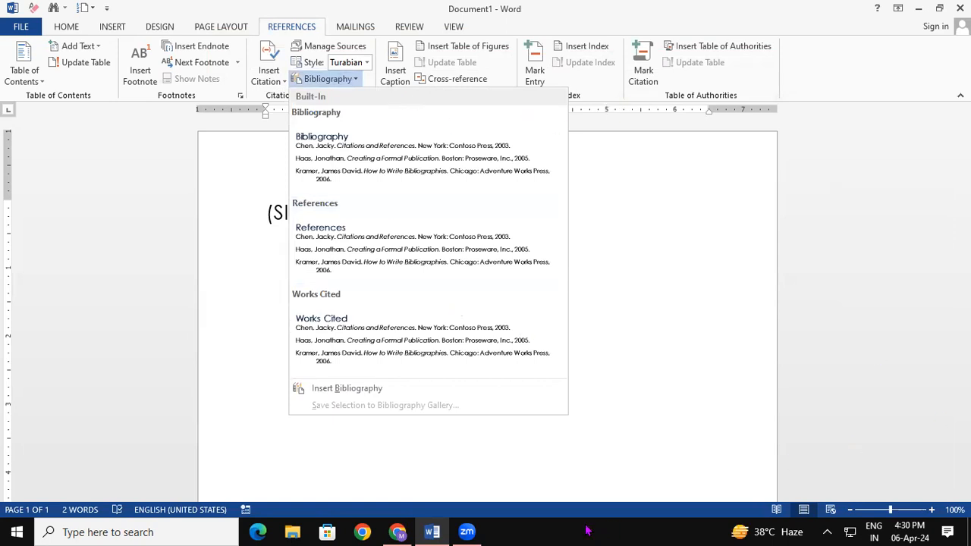
click(372, 173)
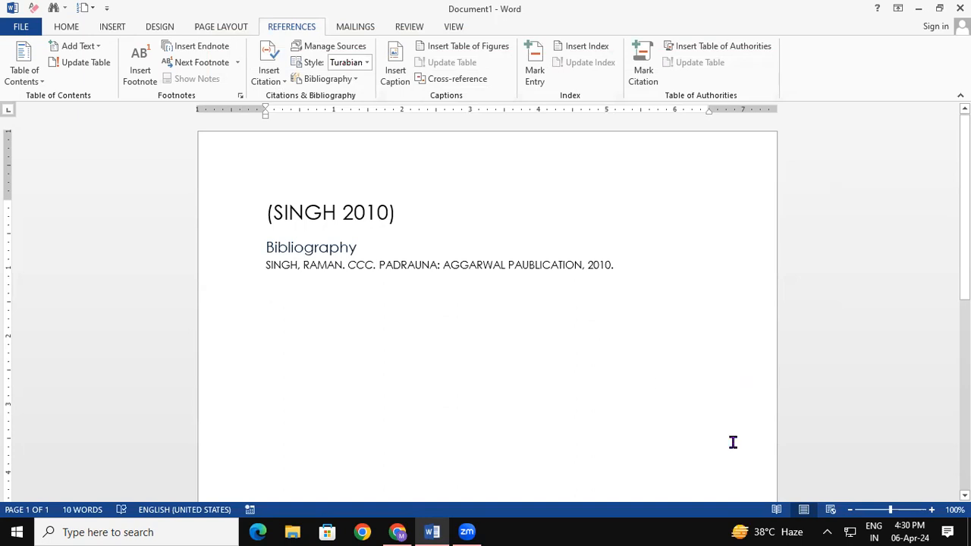
- Enlarge the bibliography entry's font by one step
drag(624, 273, 259, 279)
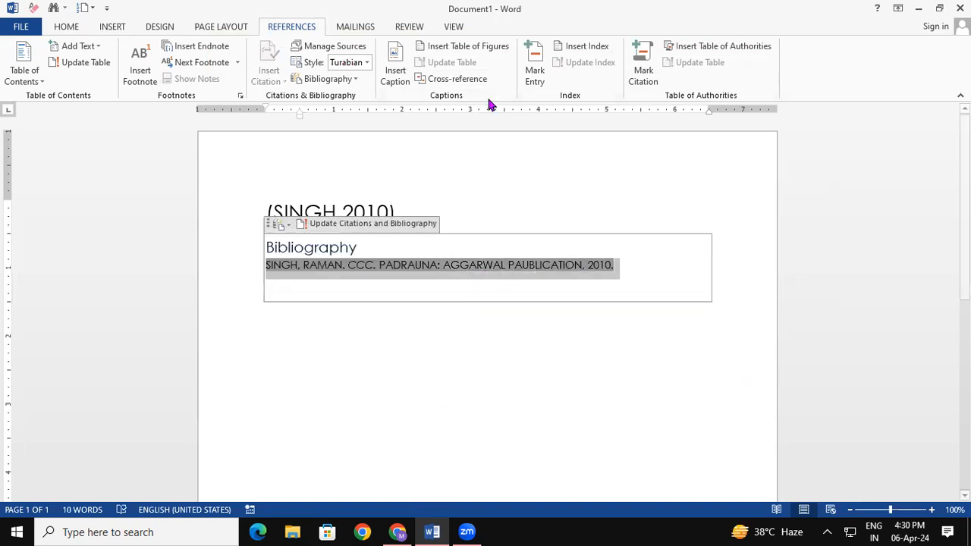
key(ctrl+bracketright)
key(ctrl+bracketright)
key(ctrl+bracketright)
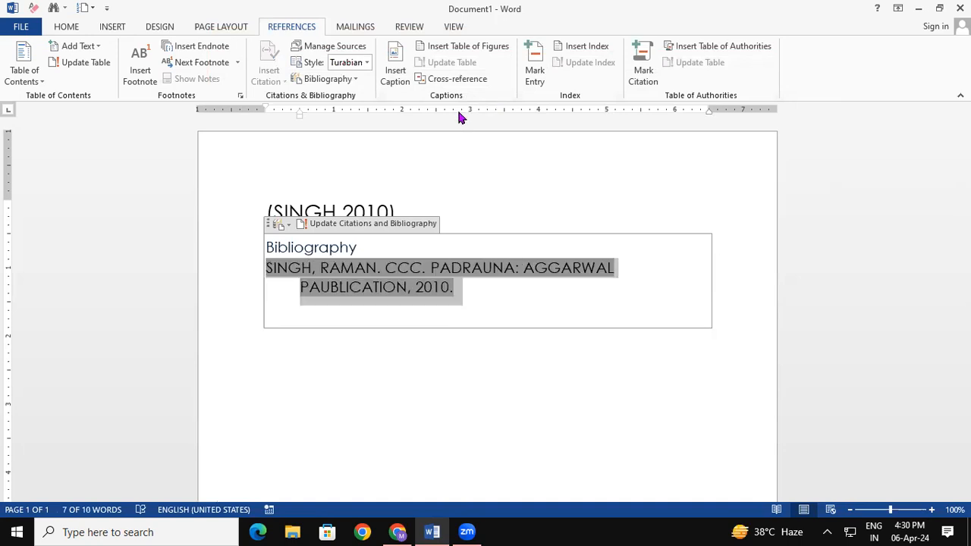
click(525, 431)
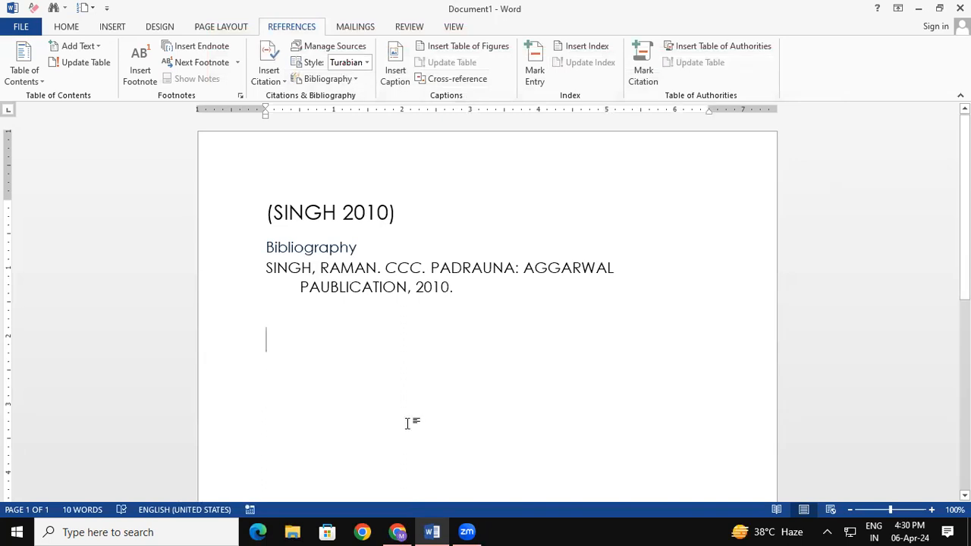
- Replace all document content with =RAND() sample paragraphs
key(ctrl+a)
key(Delete)
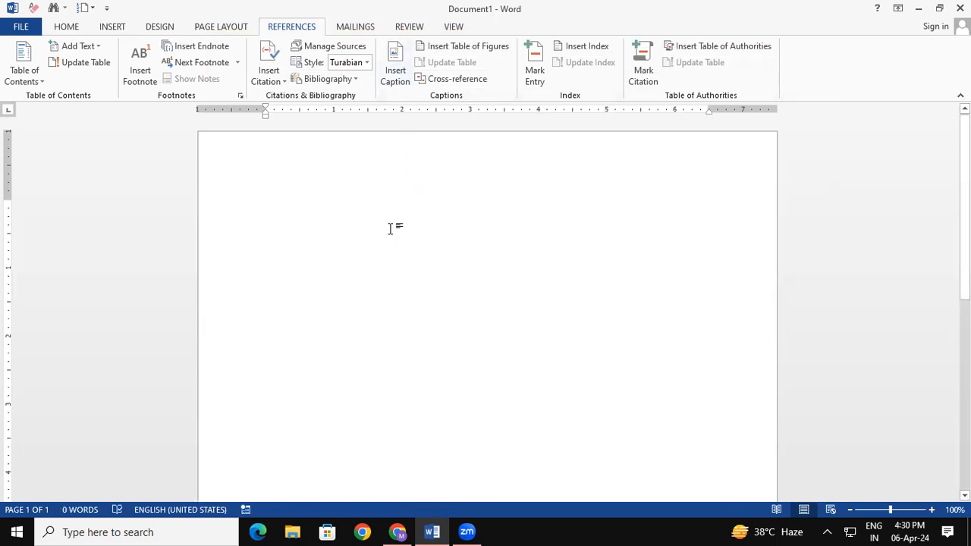
text(=R)
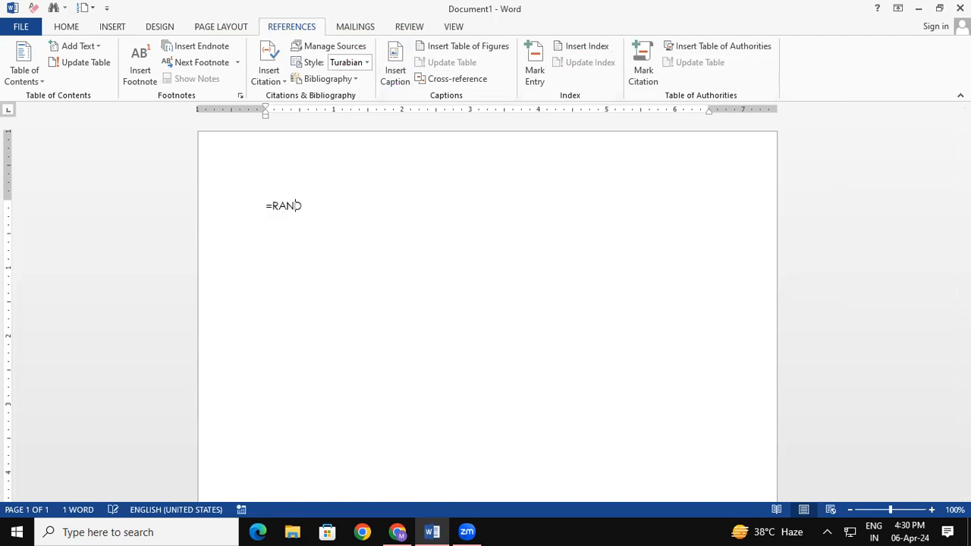
text(AND())
key(Return)
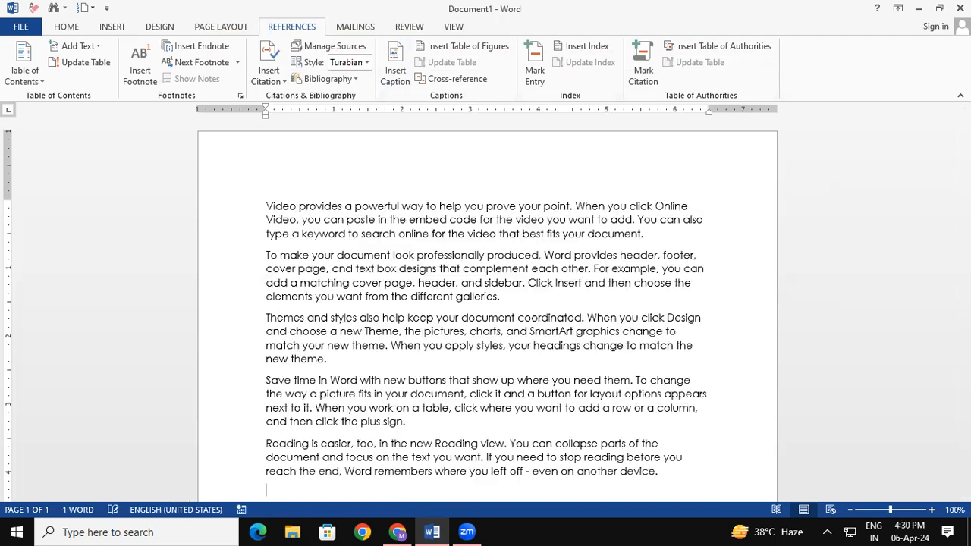
- Insert a blank line at the top and start typing the ABOUT COMPUTER heading
click(265, 206)
key(Return)
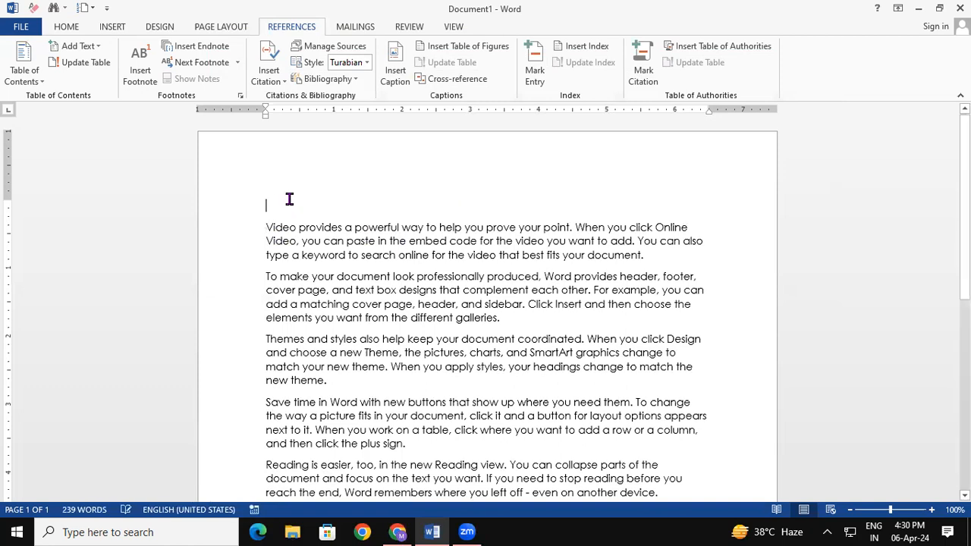
text(ABOUT COMPUTER)
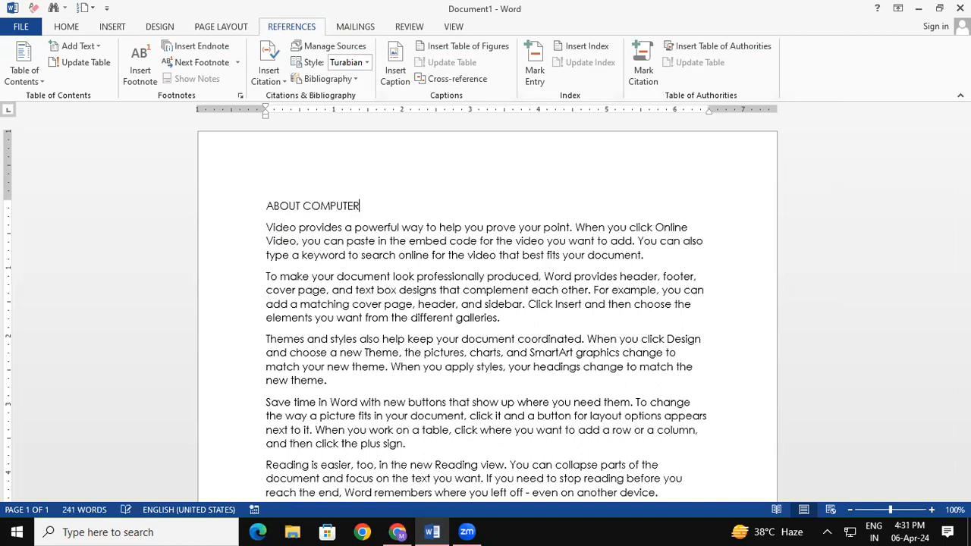
- Enlarge the ABOUT COMPUTER heading two font steps and make it bold and underlined
key(ctrl+shift+Left)
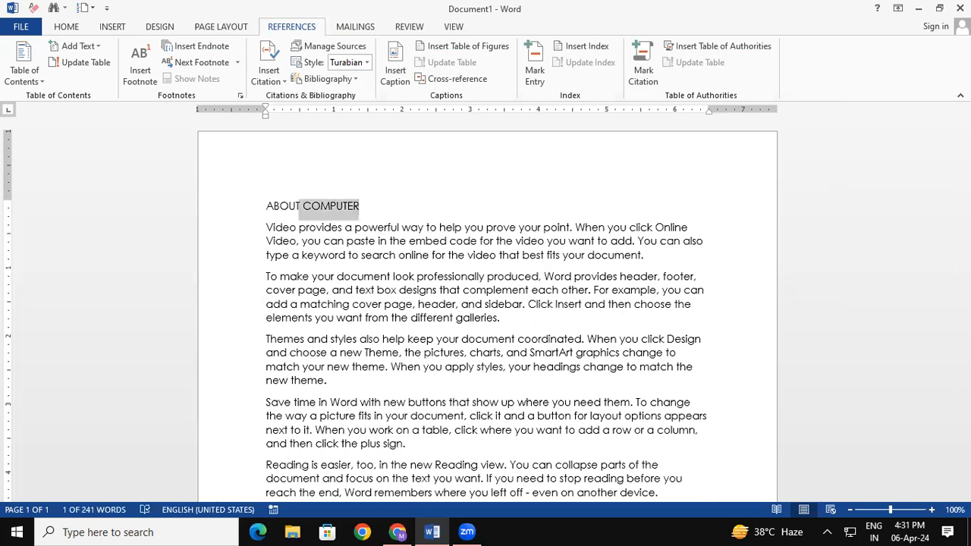
key(ctrl+shift+Left)
key(ctrl+shift+period)
key(ctrl+shift+period)
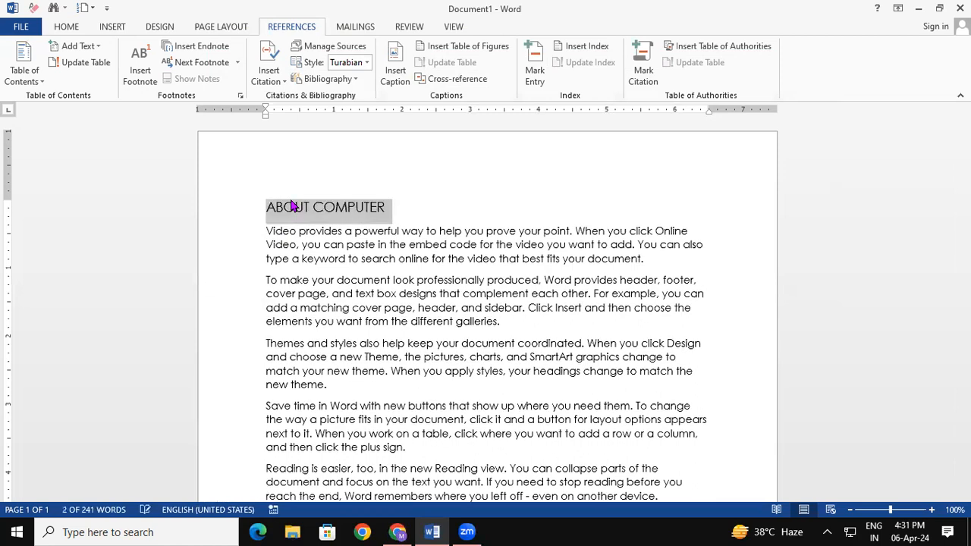
key(ctrl+shift+period)
key(ctrl+shift+period)
key(ctrl+b)
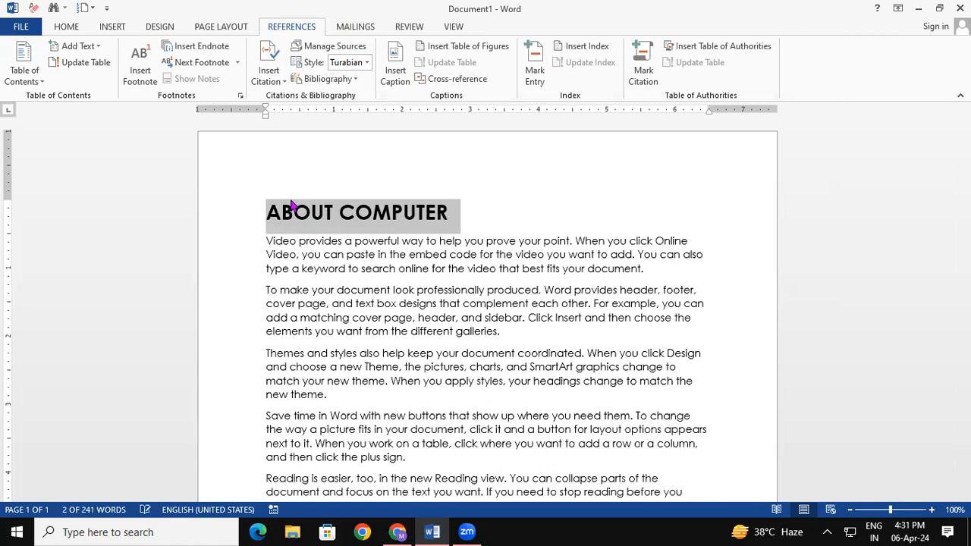
key(ctrl+u)
click(660, 272)
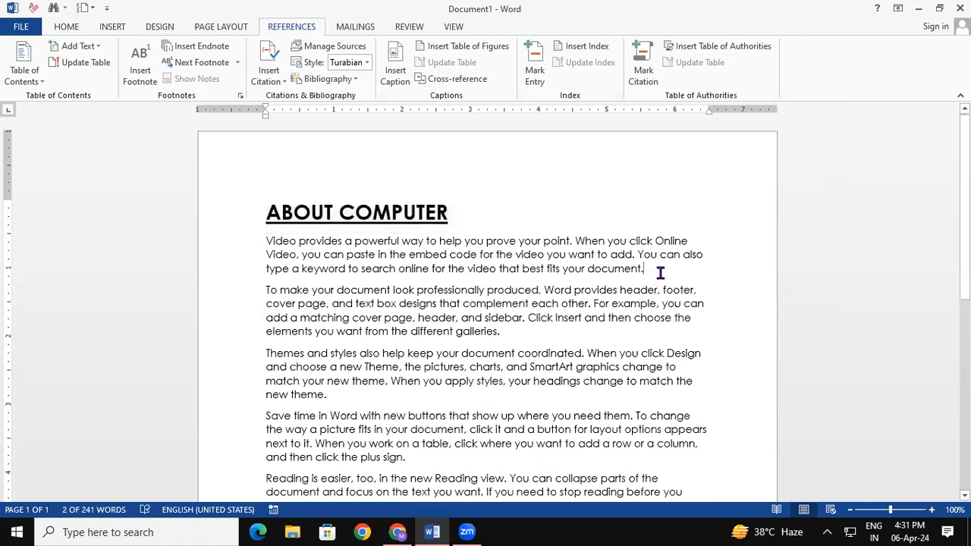
- Copy the heading above the second paragraph and rename it ABOUT MOUSE
key(Return)
key(Return)
key(Return)
key(Return)
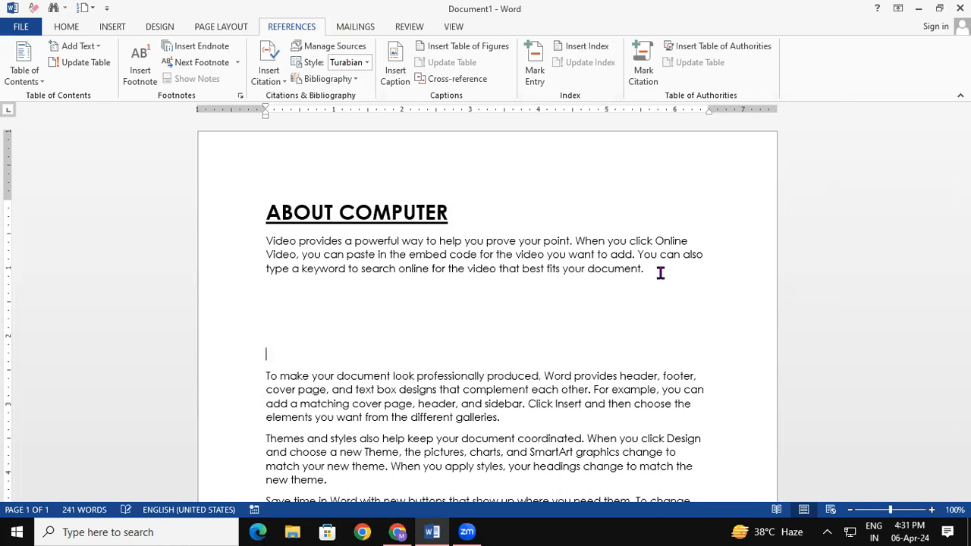
drag(268, 212, 409, 216)
key(ctrl+c)
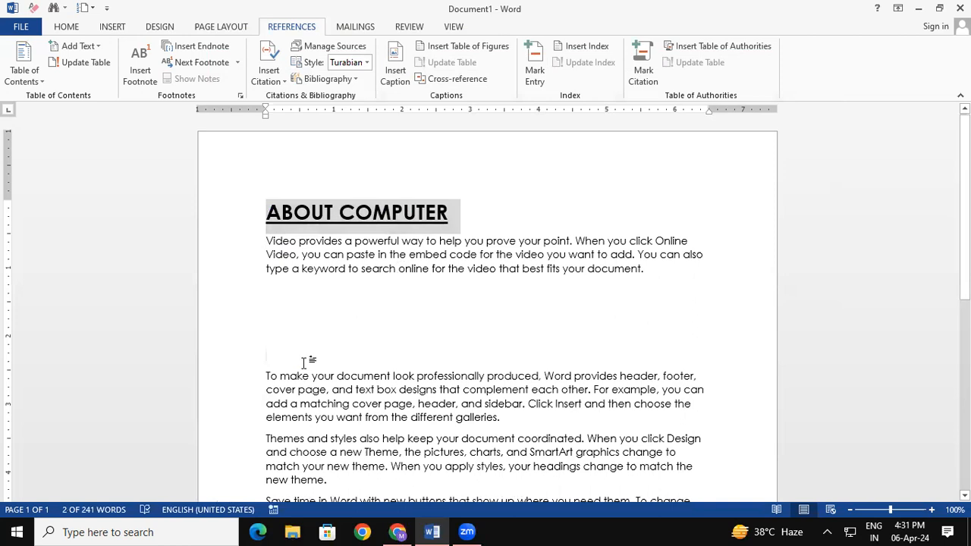
click(298, 361)
key(ctrl+v)
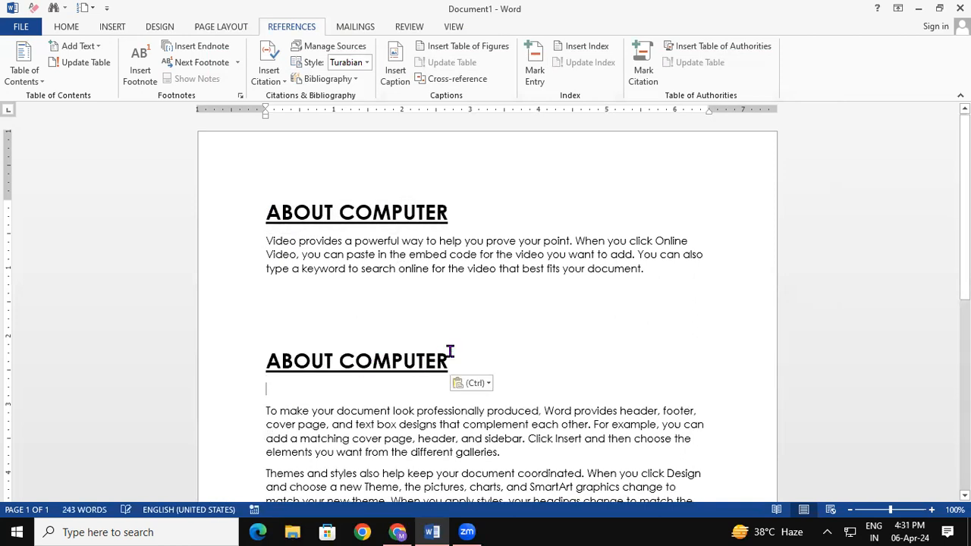
key(BackSpace)
key(BackSpace)
key(BackSpace)
key(BackSpace)
key(BackSpace)
key(BackSpace)
key(BackSpace)
key(BackSpace)
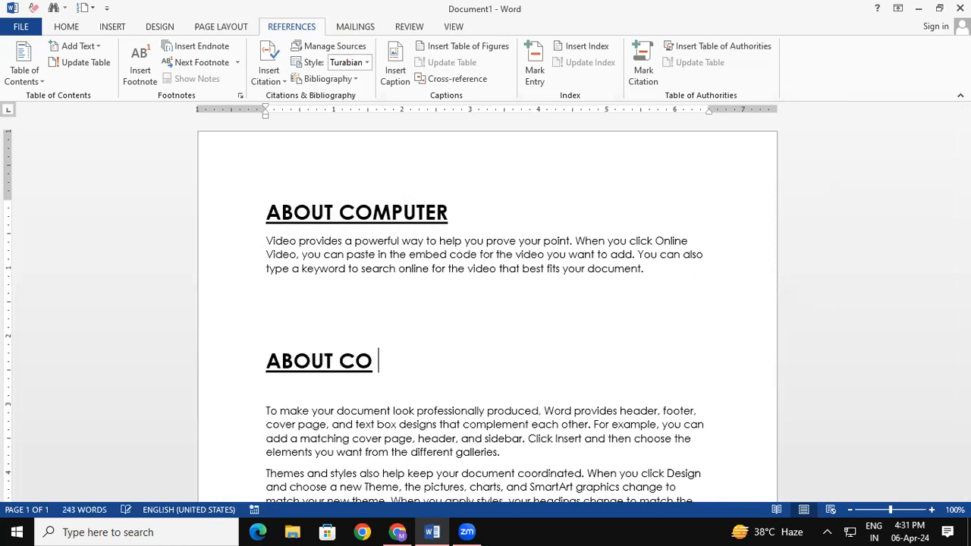
text(MOUSE)
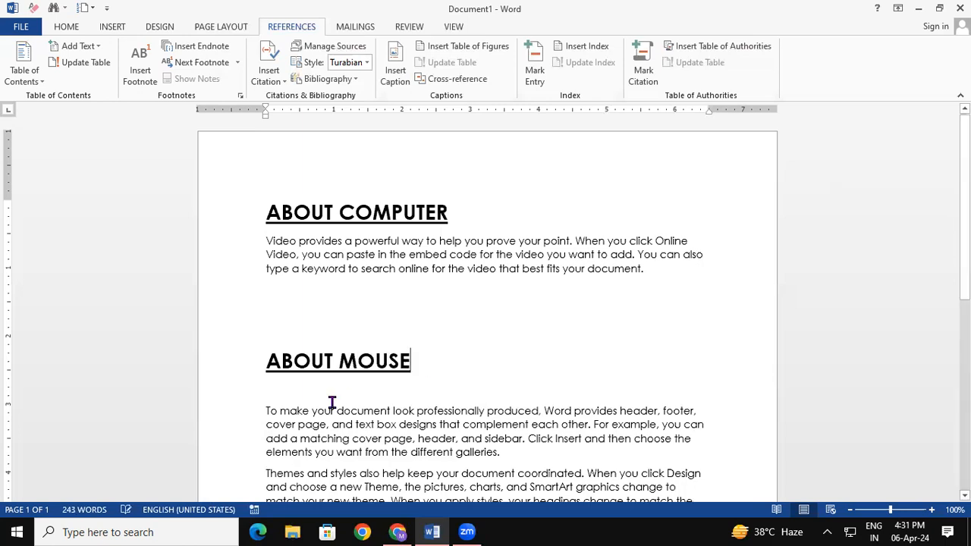
click(263, 410)
key(BackSpace)
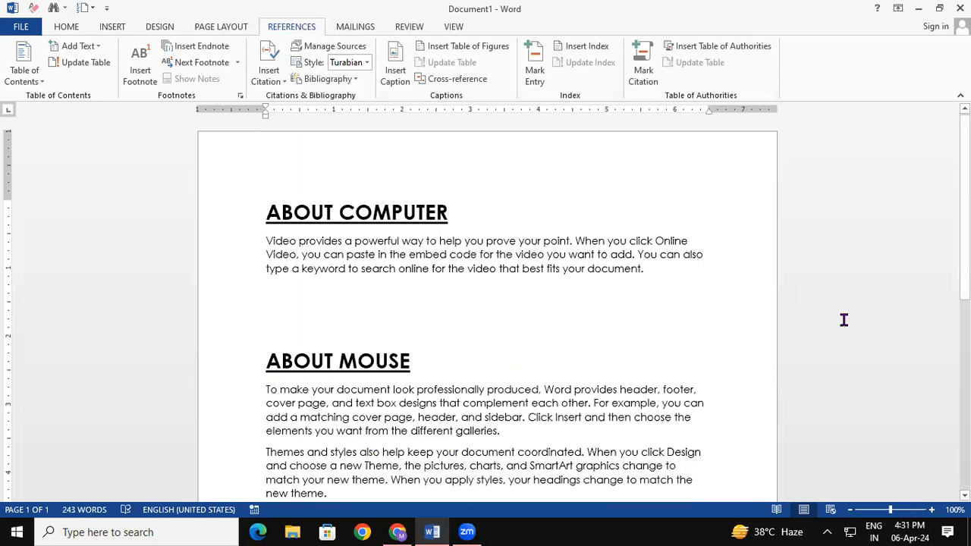
- Add an ABOUT MONITOR heading copy after the paragraph ending 'new theme.'
scroll(964, 228, down, 1)
scroll(485, 311, down, 5)
click(354, 298)
key(Return)
key(Return)
key(Return)
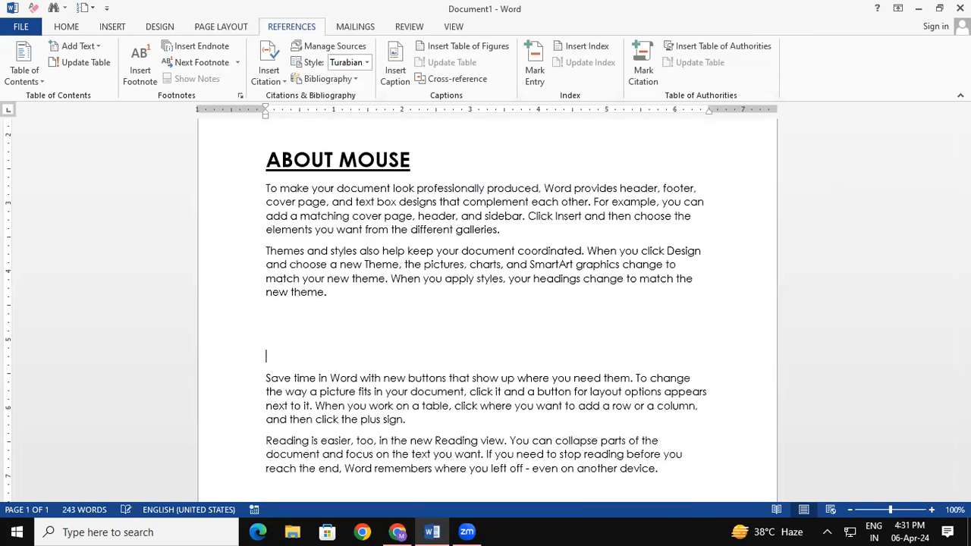
key(ctrl+v)
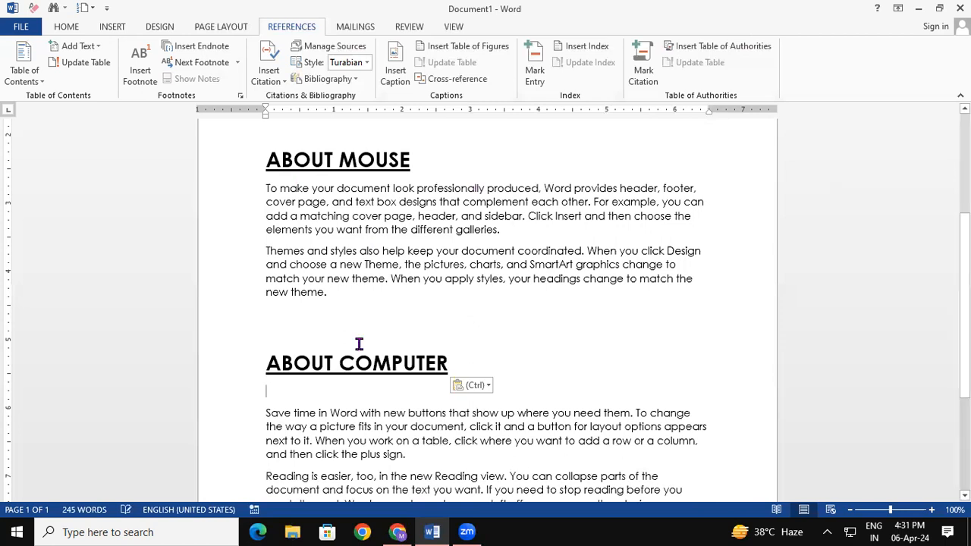
key(BackSpace)
key(BackSpace)
key(BackSpace)
key(BackSpace)
key(BackSpace)
key(BackSpace)
key(BackSpace)
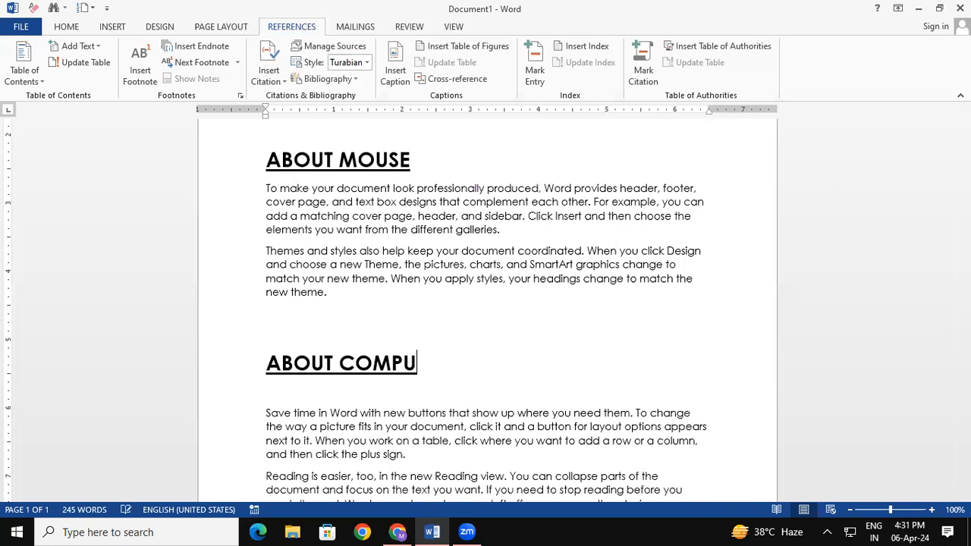
key(BackSpace)
text(M)
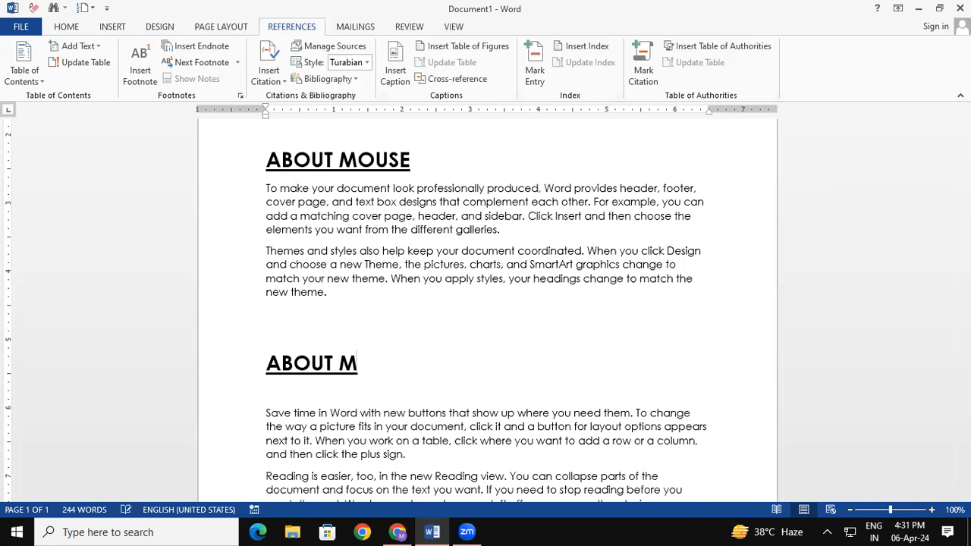
text(ONITOR)
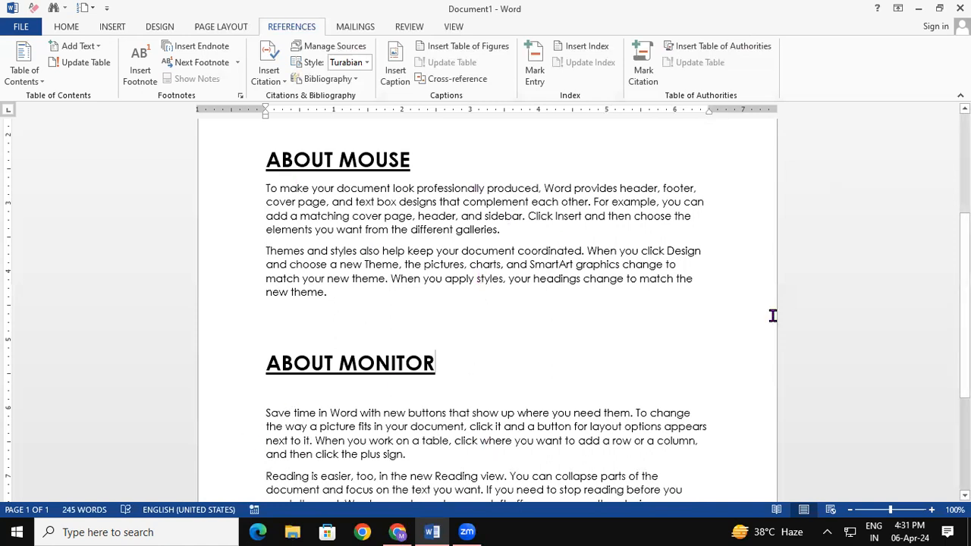
- Insert page breaks so ABOUT MOUSE and ABOUT MONITOR each start on a new page
scroll(261, 340, up, 5)
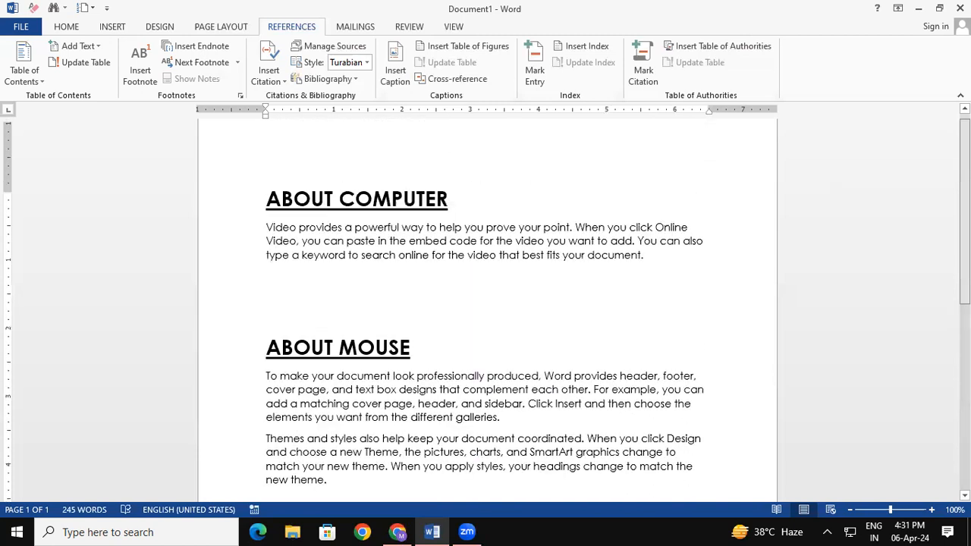
click(261, 339)
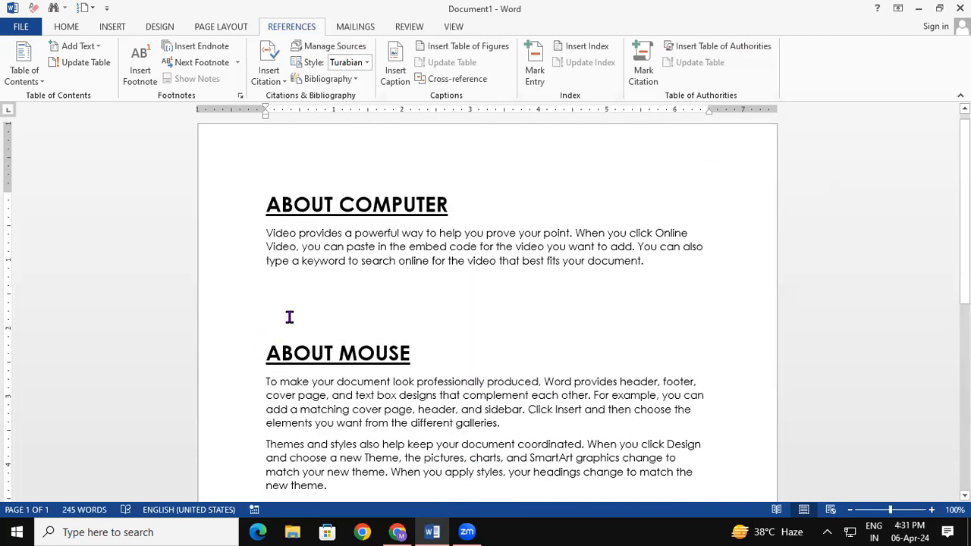
key(ctrl+Return)
drag(964, 285, 963, 368)
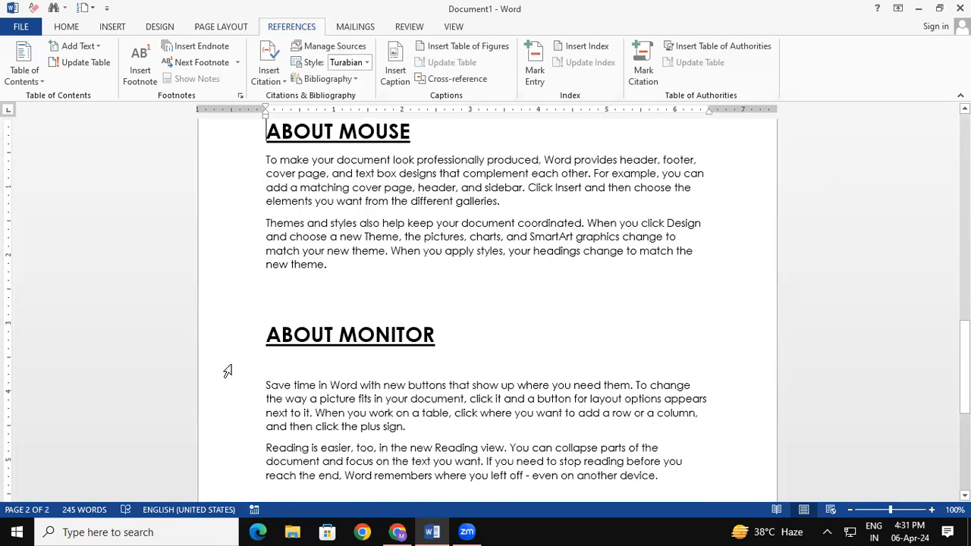
click(260, 333)
key(ctrl+Return)
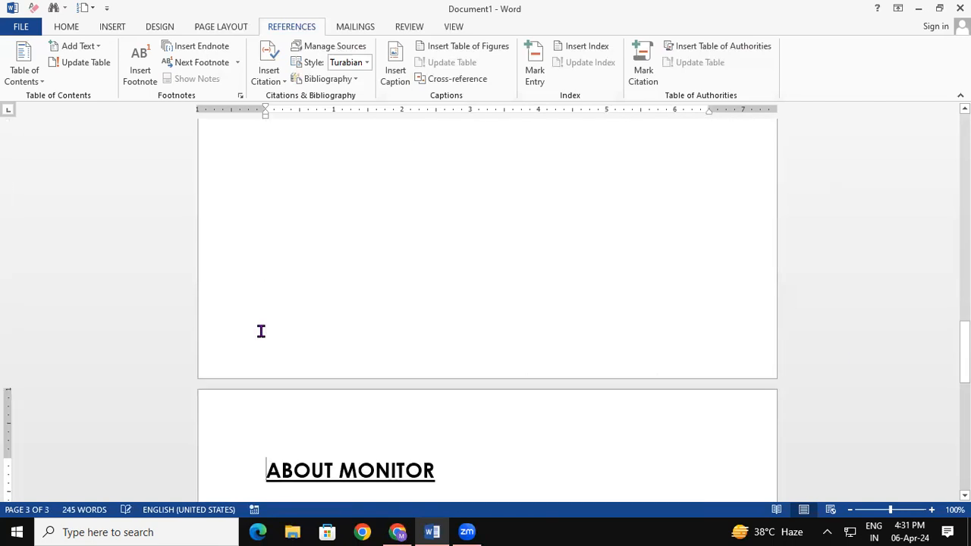
drag(964, 352, 964, 146)
click(668, 281)
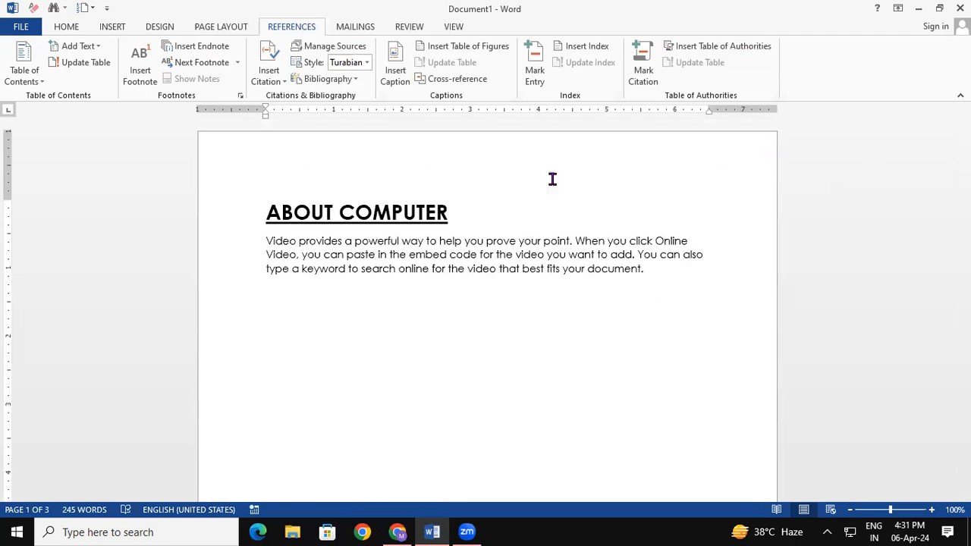
- Insert the desk-and-monitor photo from the Music folder below the ABOUT COMPUTER text
click(111, 27)
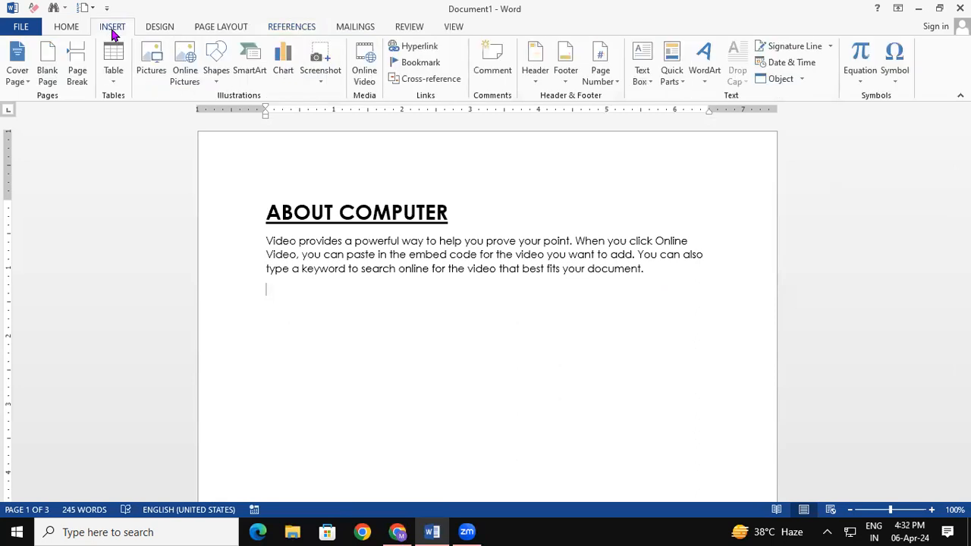
click(151, 61)
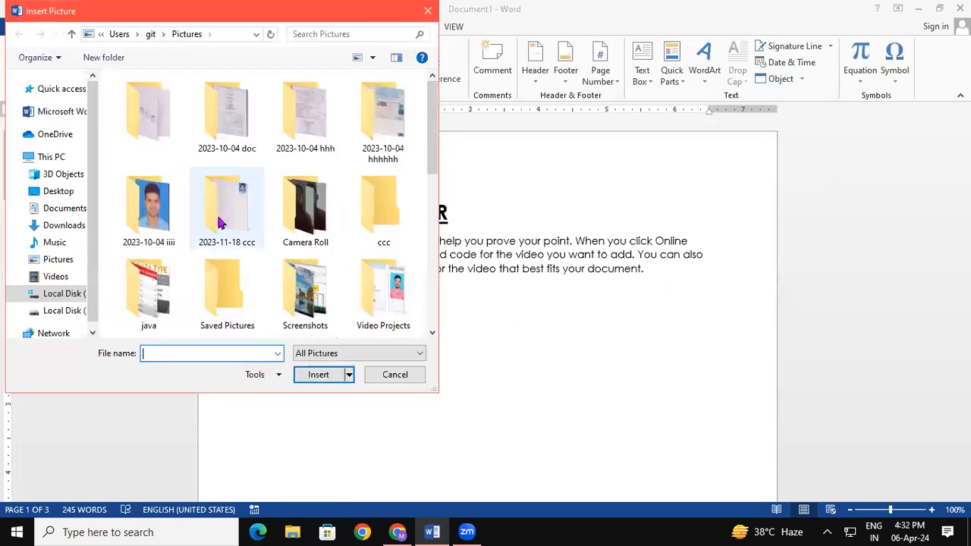
drag(434, 158, 431, 233)
click(52, 243)
click(200, 311)
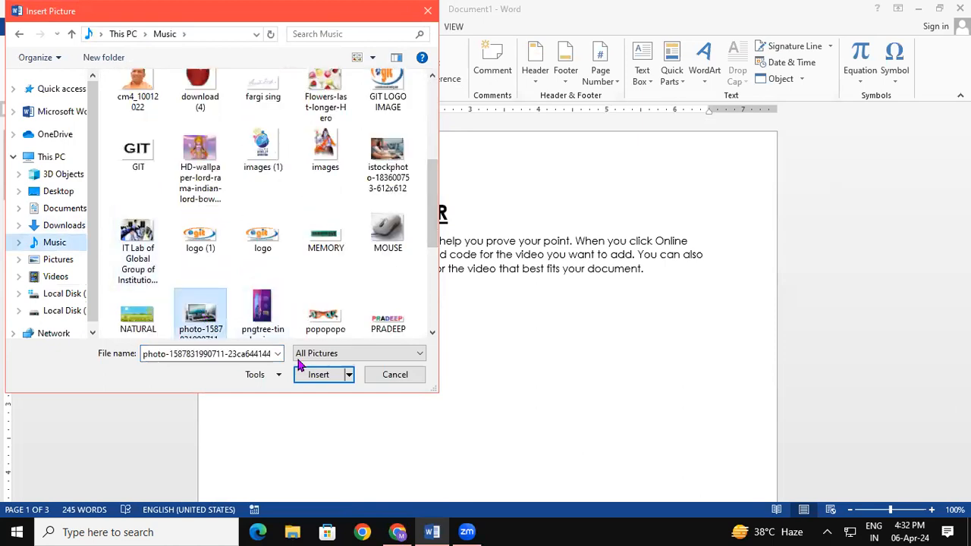
click(319, 374)
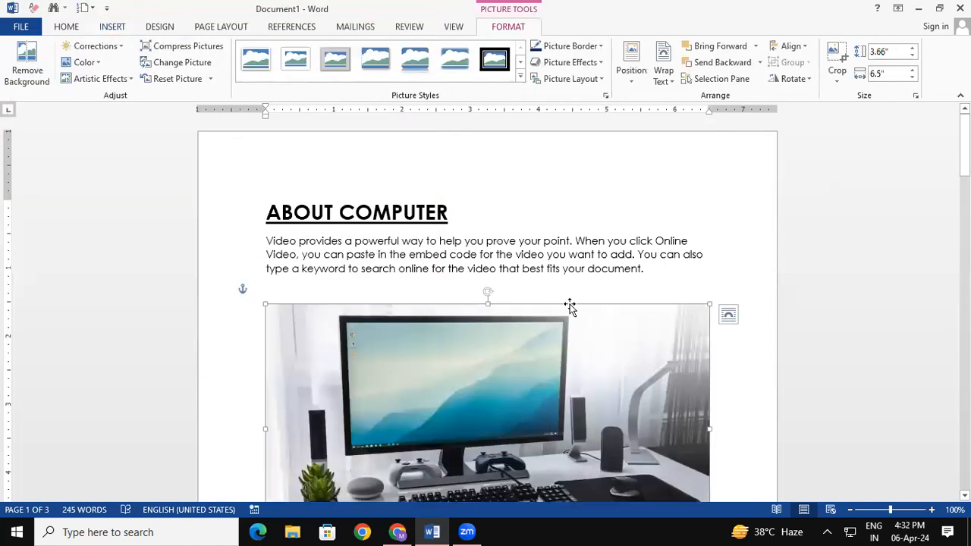
- Resize the photo to about 5.03 by 2.83 inches
scroll(707, 309, down, 6)
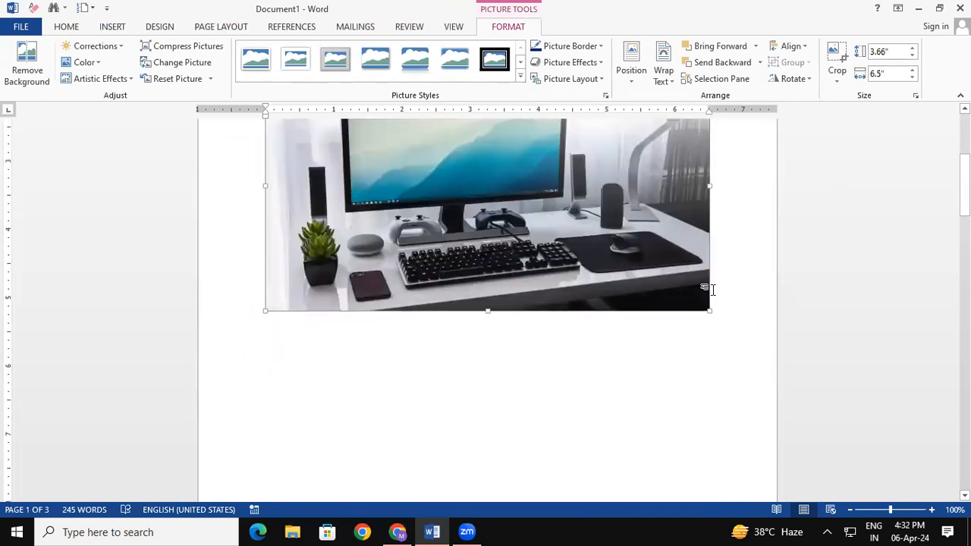
drag(636, 298, 610, 315)
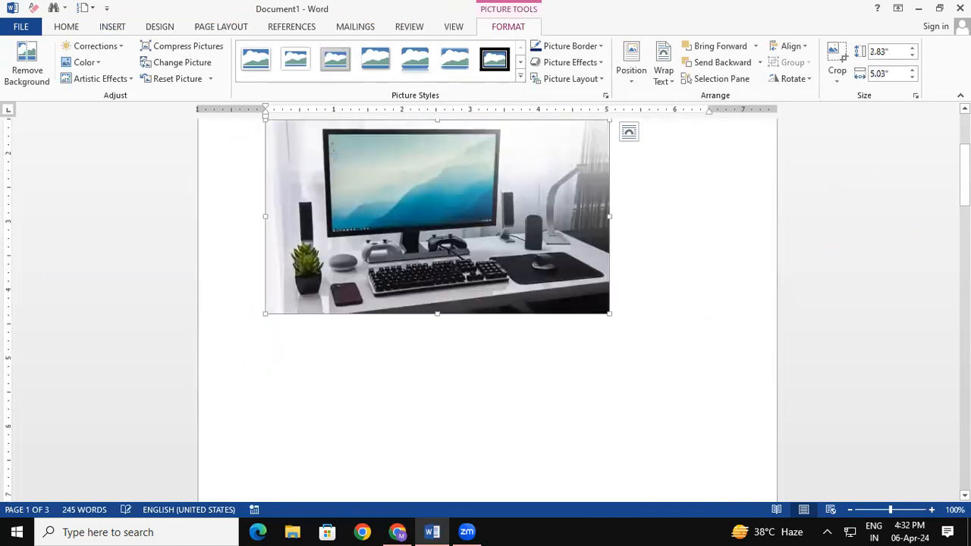
scroll(612, 325, down, 16)
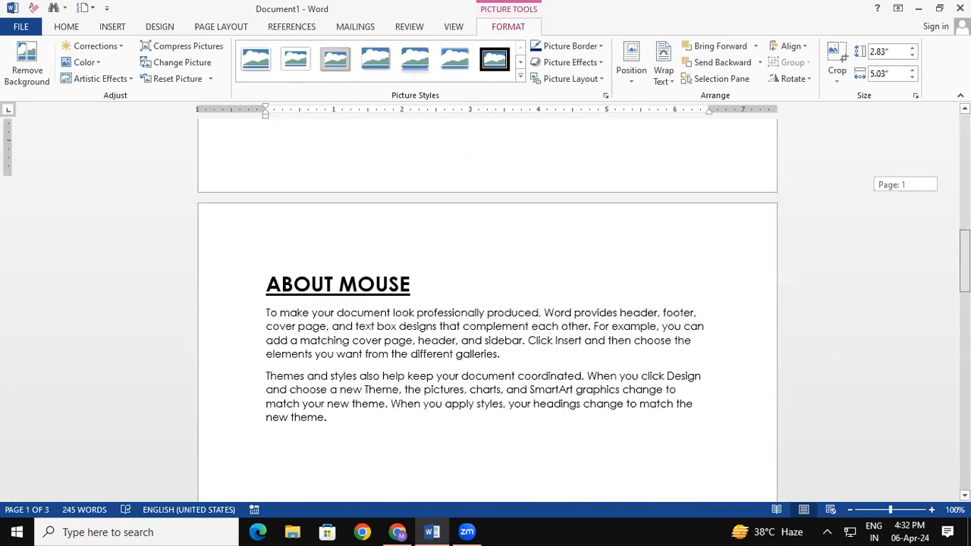
click(505, 320)
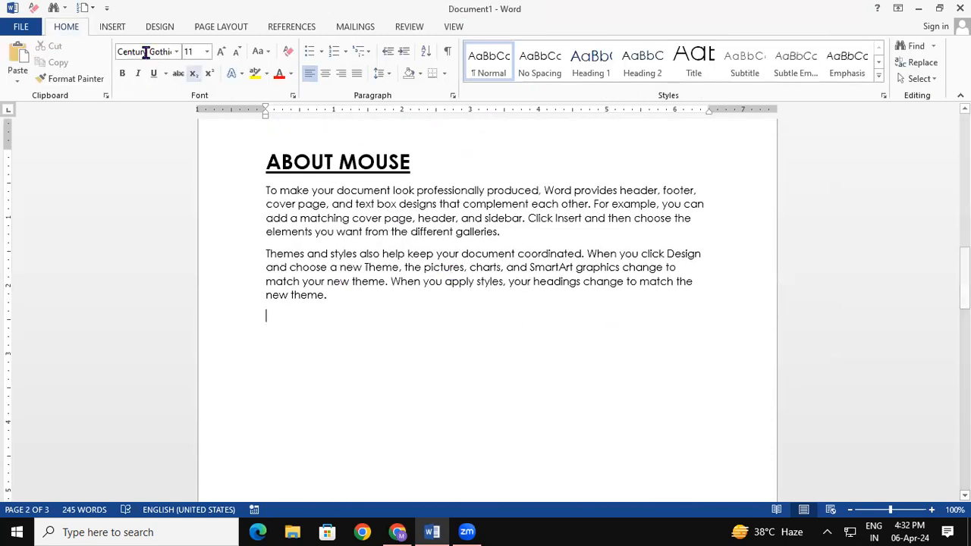
- Insert mouse image 111111 under ABOUT MOUSE and shrink it to about 4.06 inches square
click(112, 29)
click(148, 72)
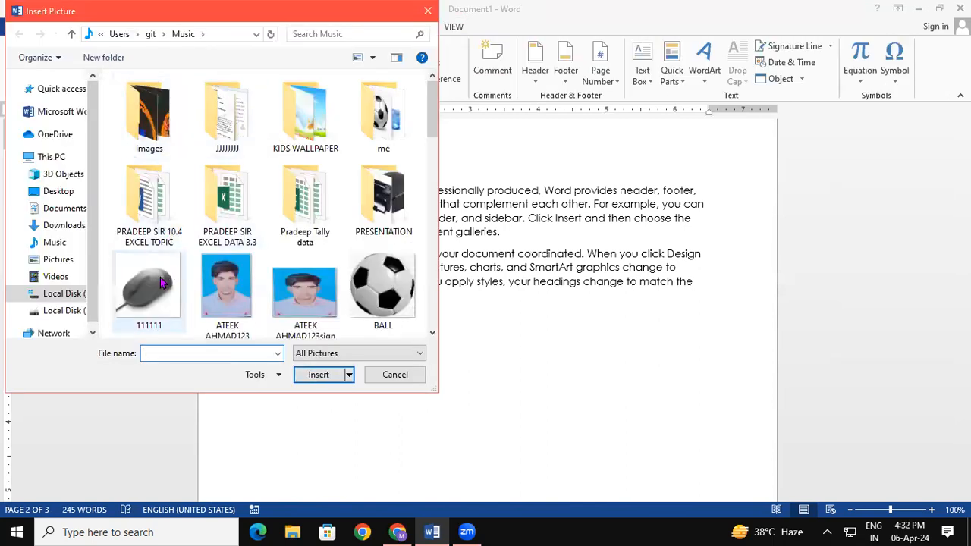
click(158, 282)
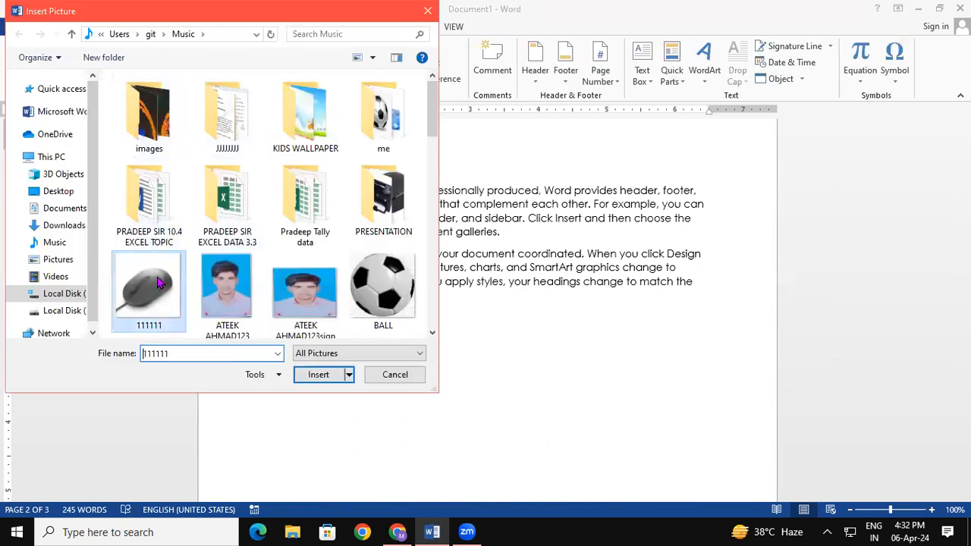
click(319, 375)
drag(964, 291, 965, 341)
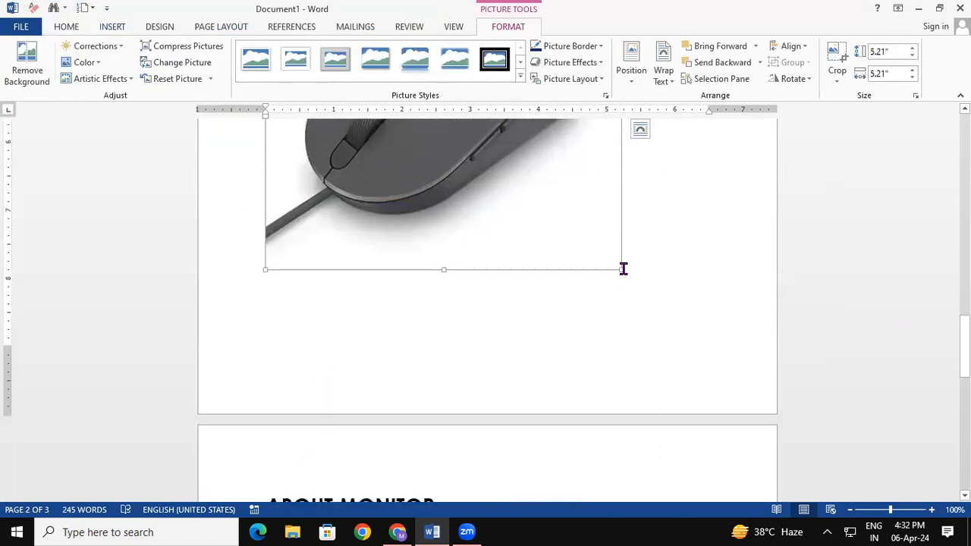
drag(621, 269, 542, 156)
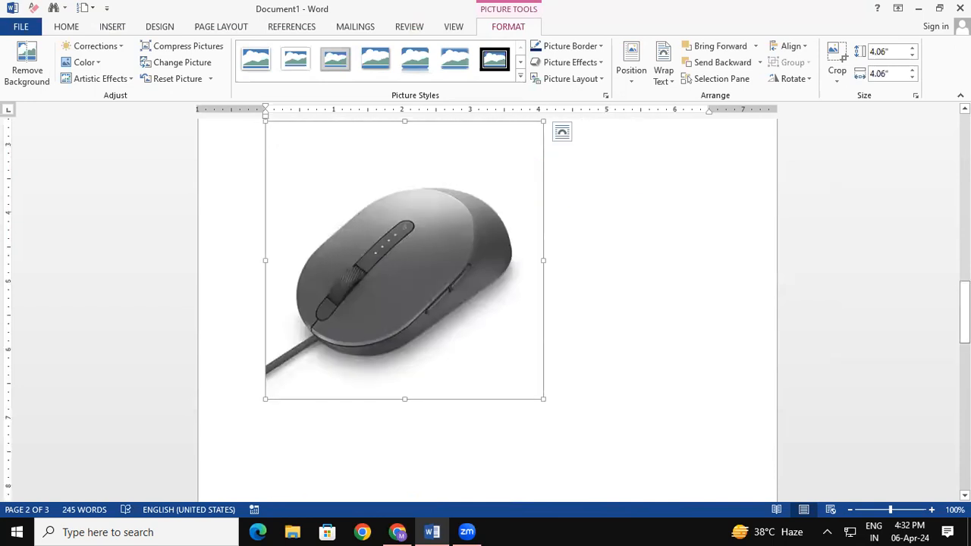
scroll(404, 258, down, 2)
scroll(404, 258, down, 10)
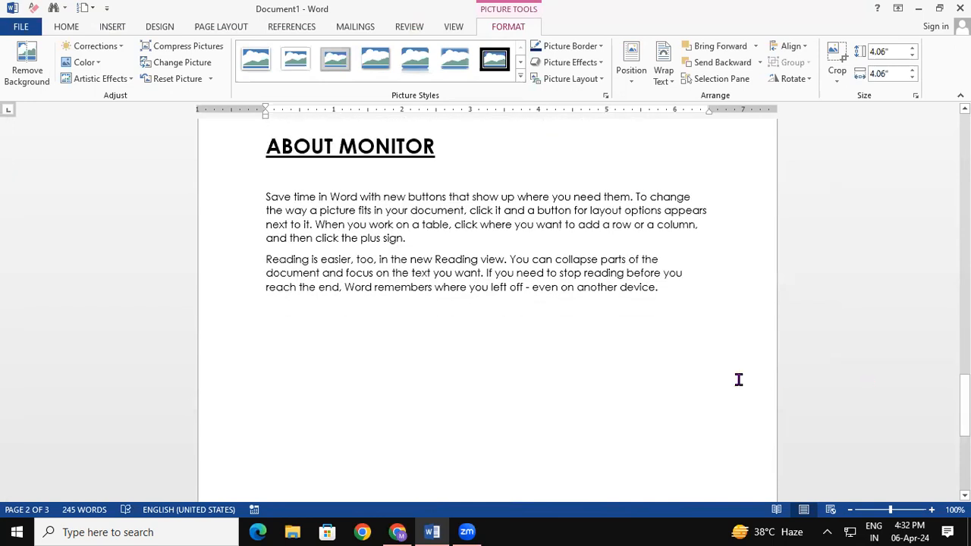
- Insert PIC 1 from the PRESENTATION folder below the ABOUT MONITOR text
click(690, 341)
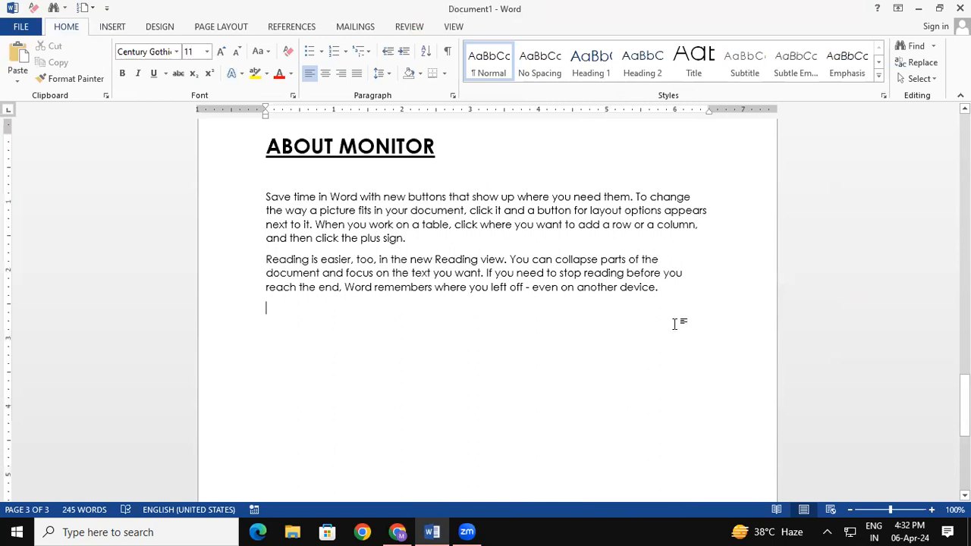
click(113, 27)
click(156, 68)
drag(435, 132, 438, 157)
double_click(401, 112)
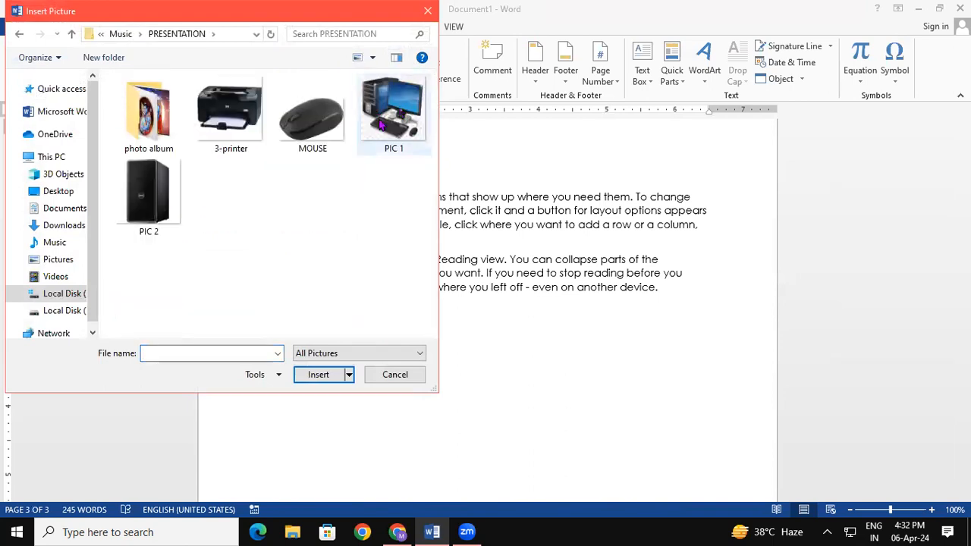
click(382, 125)
click(341, 375)
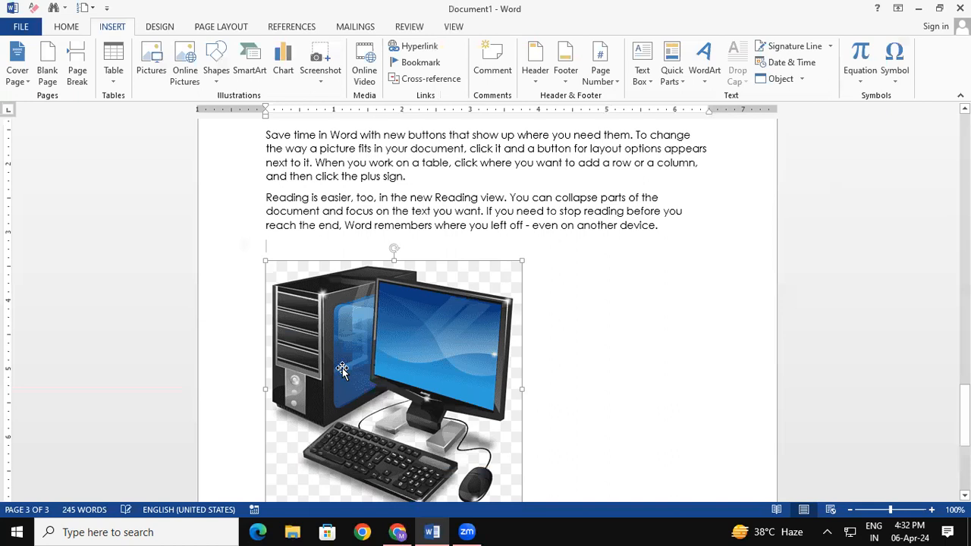
click(642, 334)
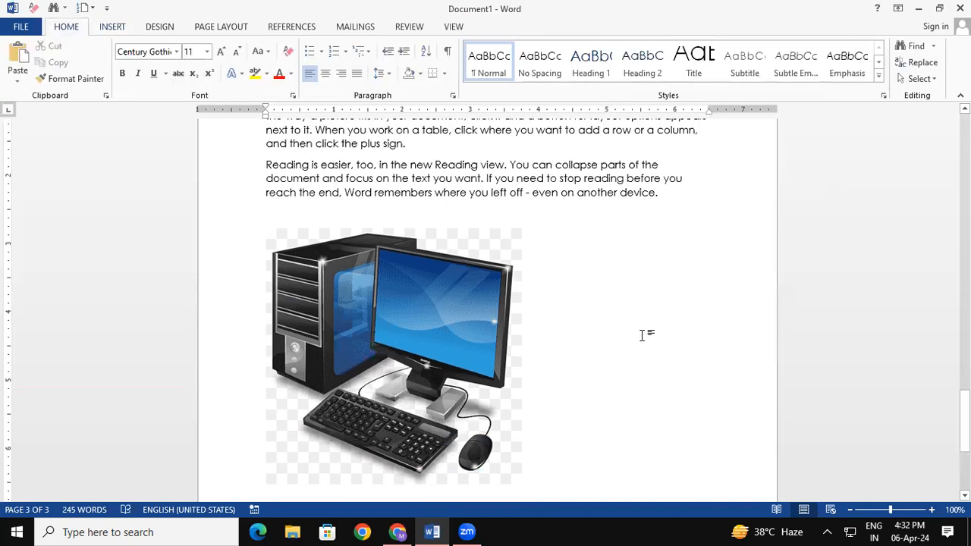
drag(965, 417, 965, 140)
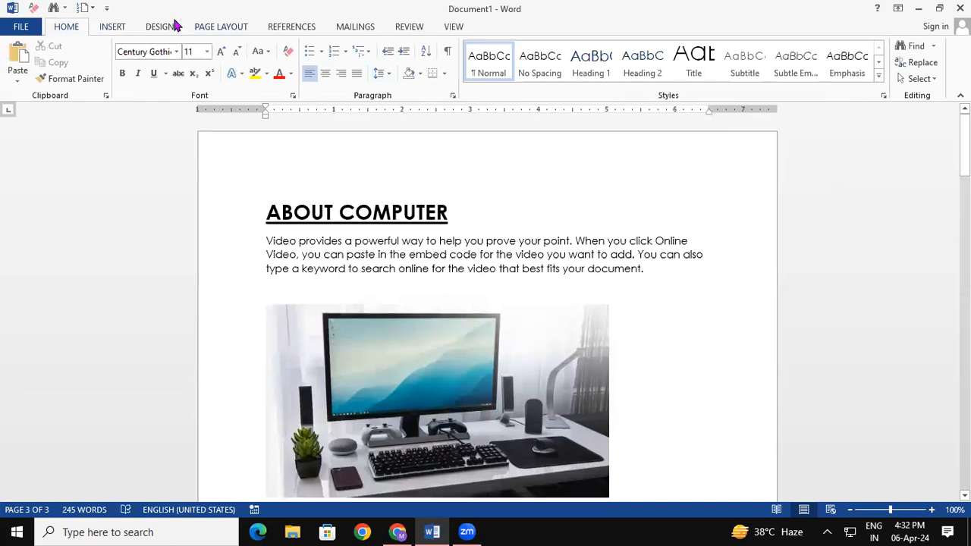
- Insert a page break before ABOUT COMPUTER so the content moves to page 2
click(304, 27)
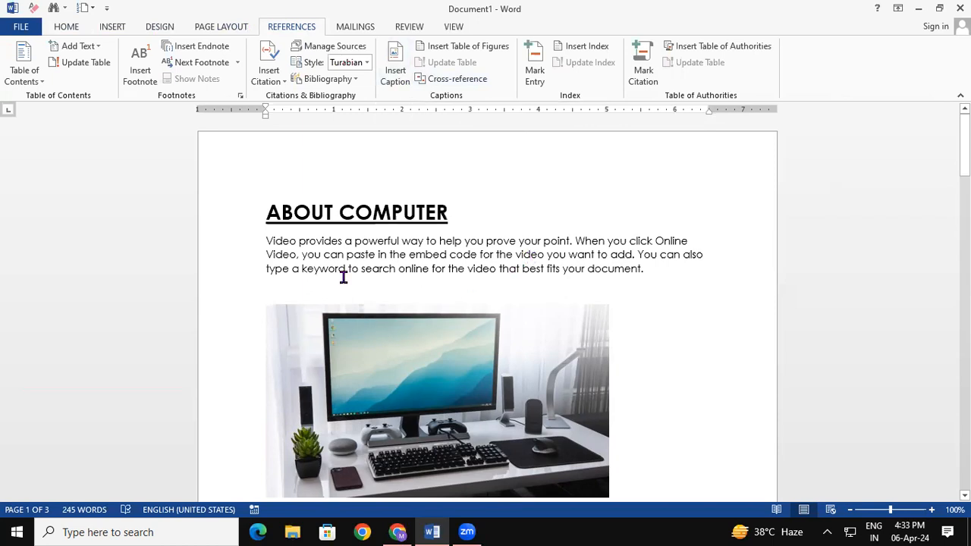
click(267, 212)
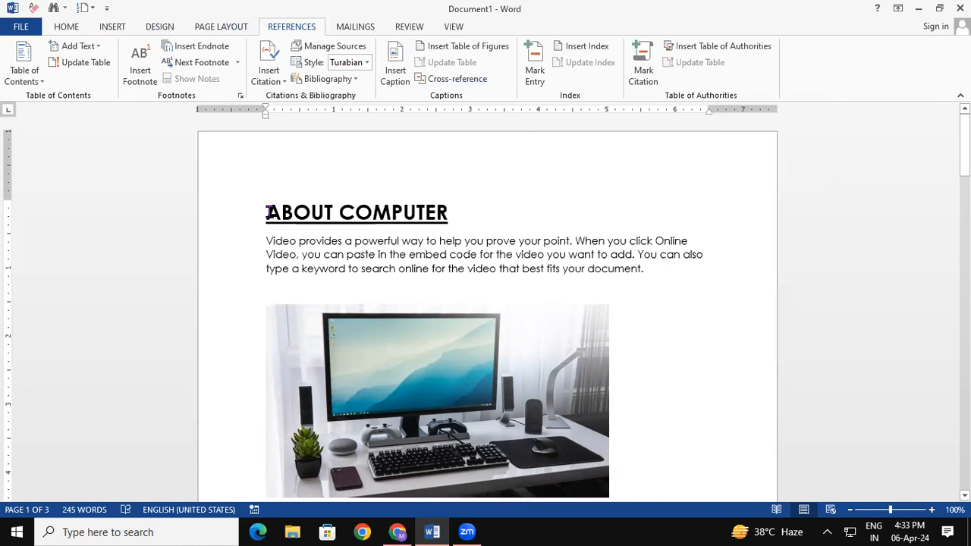
key(Return)
key(Return)
key(Return)
key(Return)
key(Return)
key(Return)
key(Return)
key(Return)
key(Return)
key(Return)
key(Return)
key(Return)
key(Return)
key(Return)
key(Return)
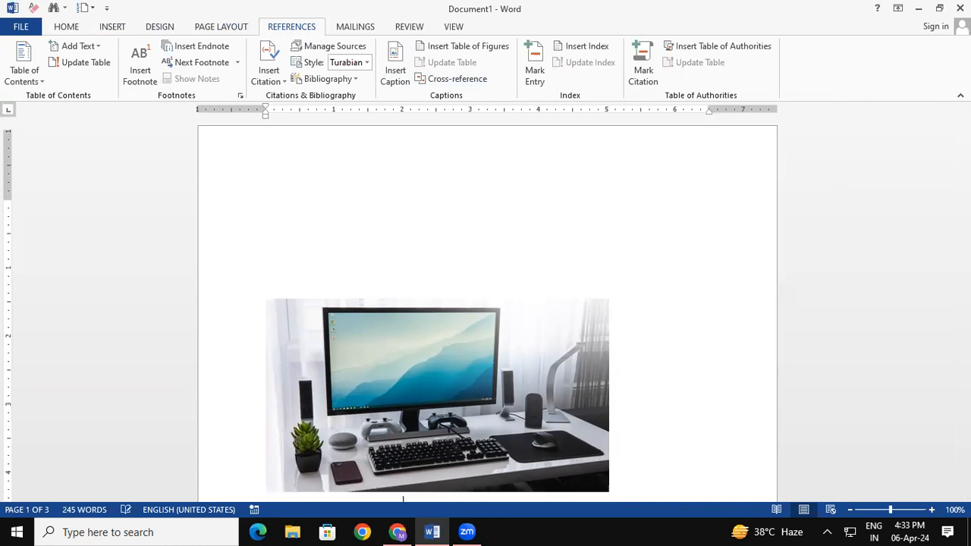
key(Return)
key(ctrl+z)
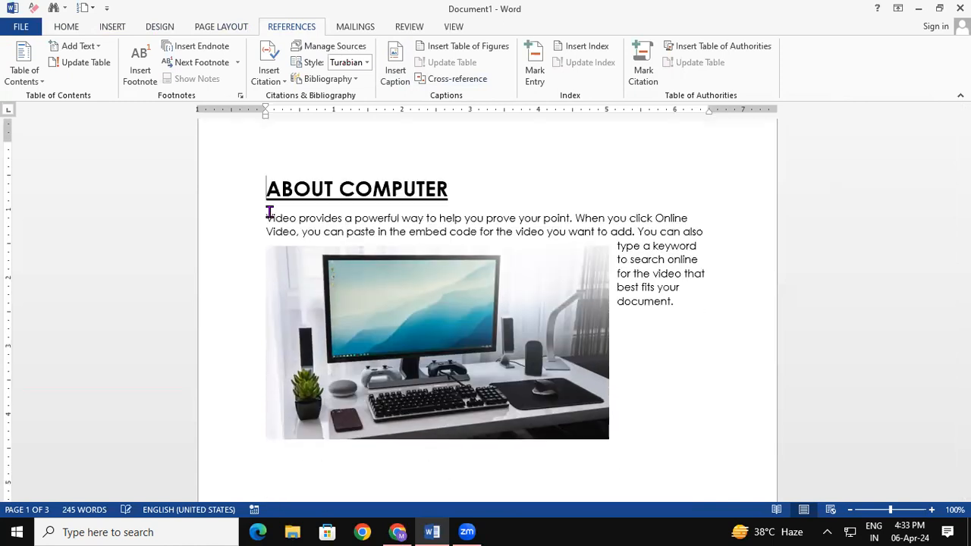
key(ctrl+Return)
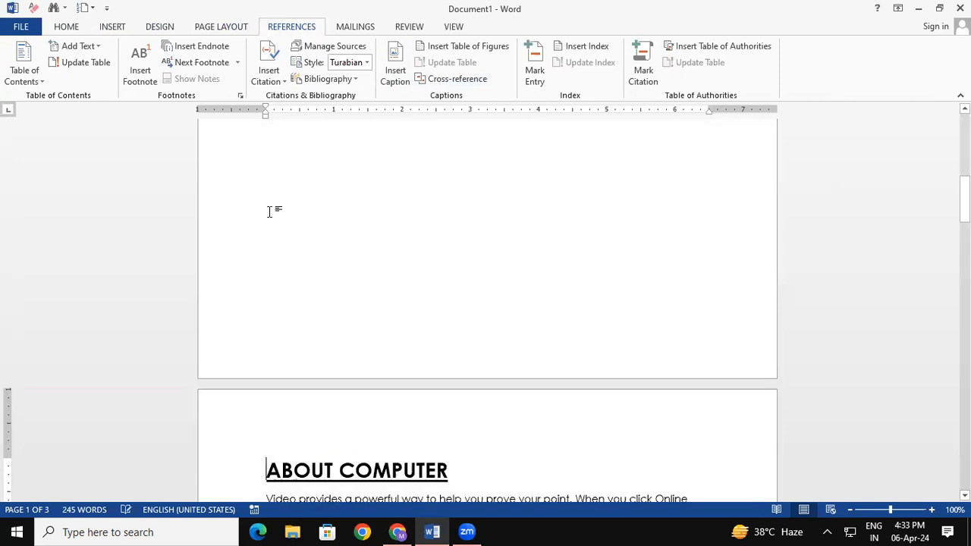
- Select the desk-and-monitor photo and bring up the Caption dialog for it
drag(964, 199, 964, 247)
click(543, 285)
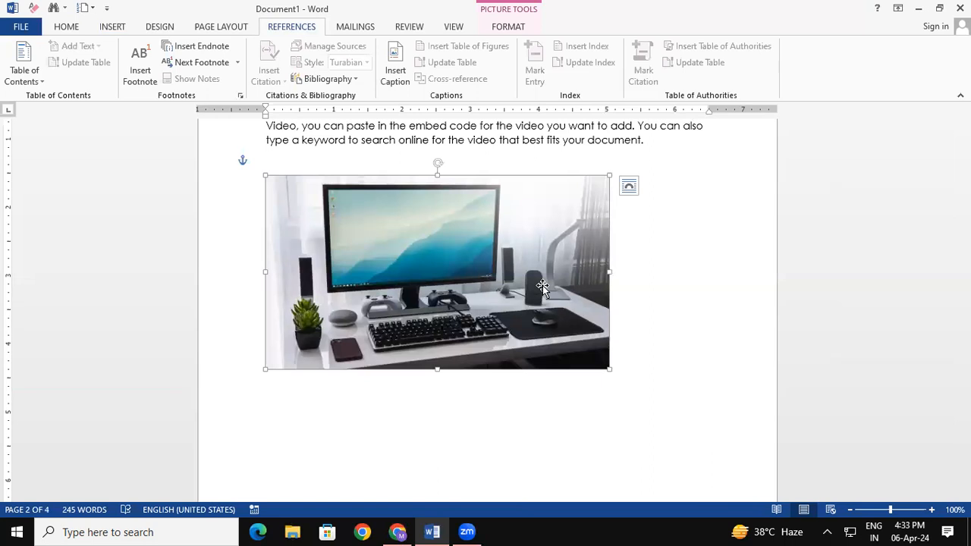
click(398, 68)
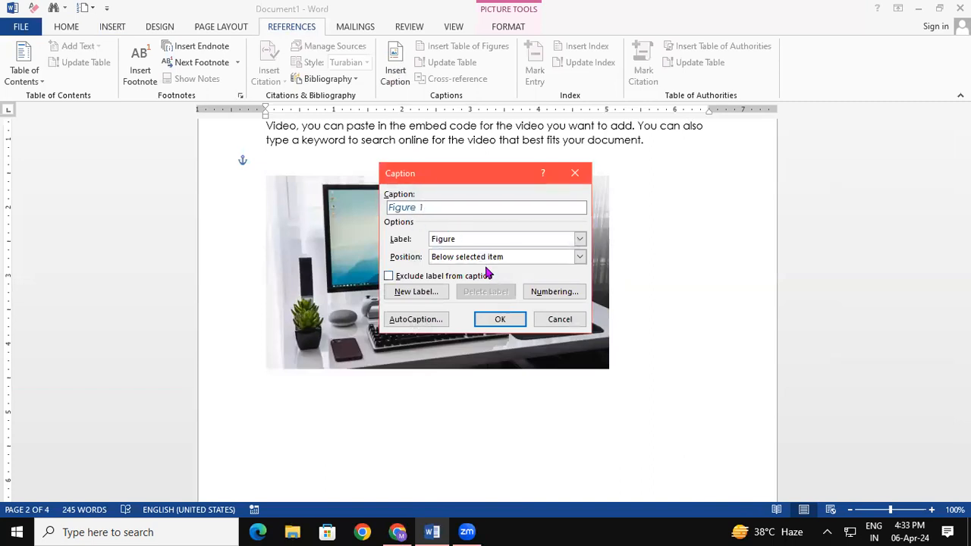
- Add a Figure 1 caption below the desk-and-monitor photo and enlarge its font
click(579, 258)
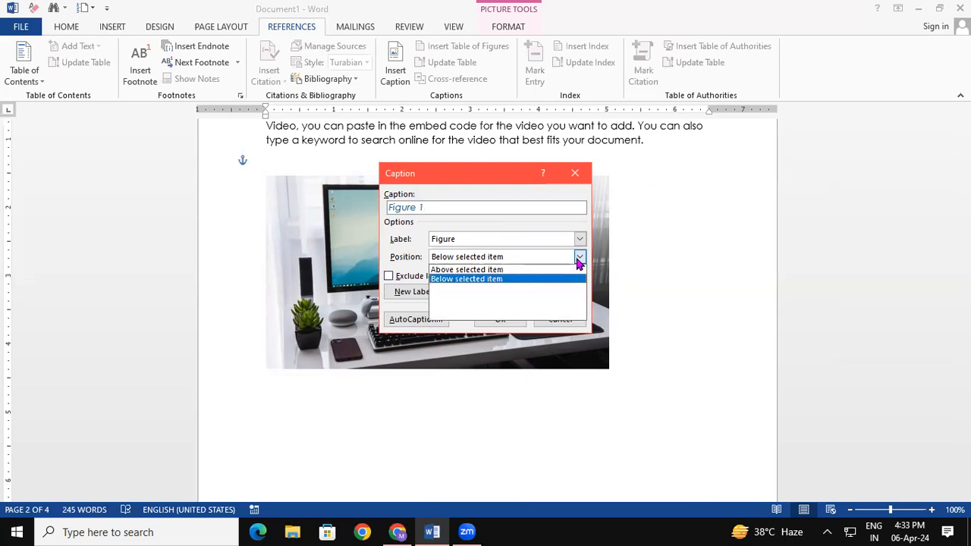
click(517, 269)
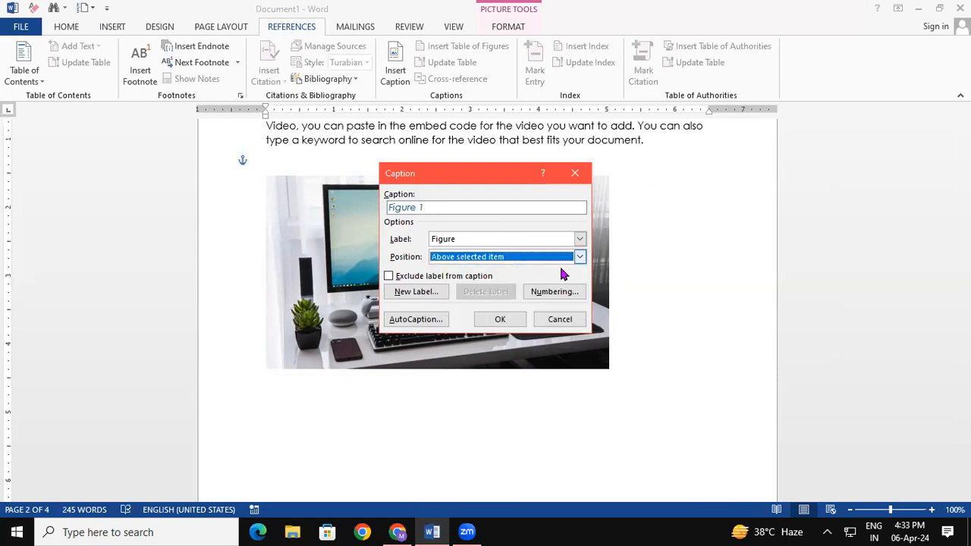
click(581, 258)
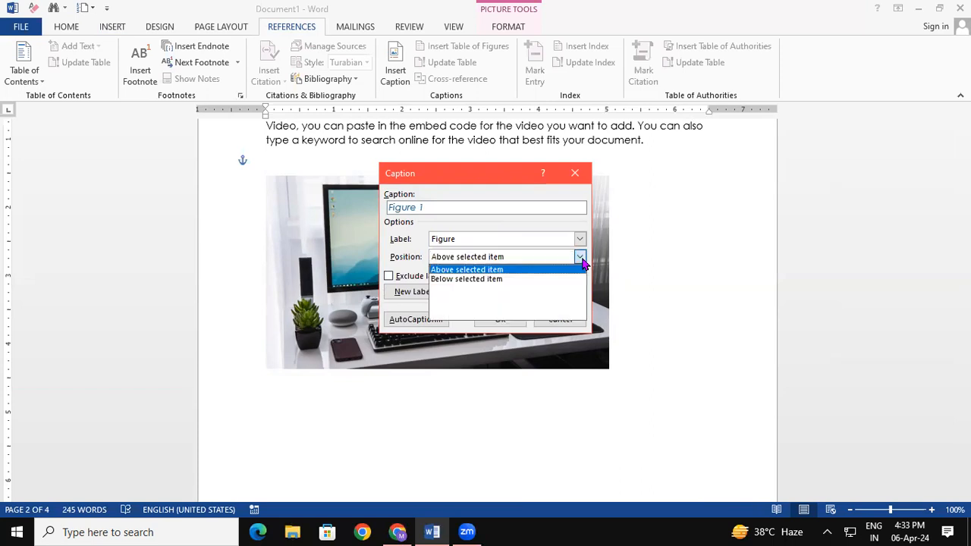
click(530, 279)
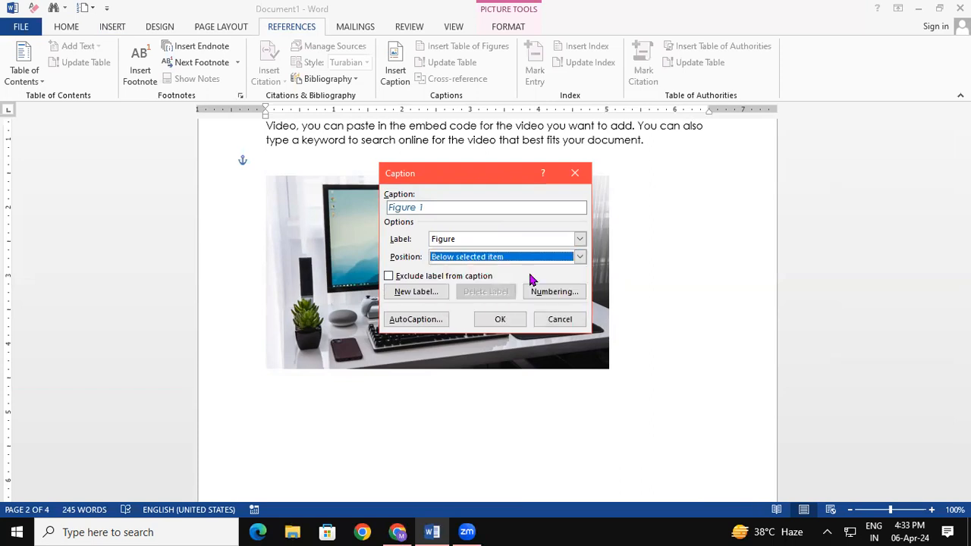
click(500, 318)
drag(331, 384, 163, 417)
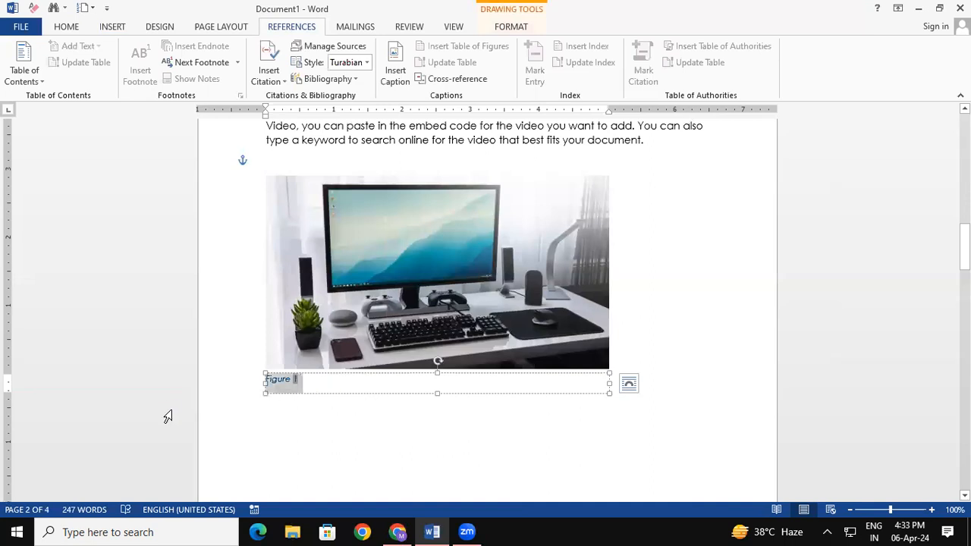
key(ctrl+shift+period)
key(ctrl+shift+period)
key(ctrl+shift+period)
key(ctrl+shift+period)
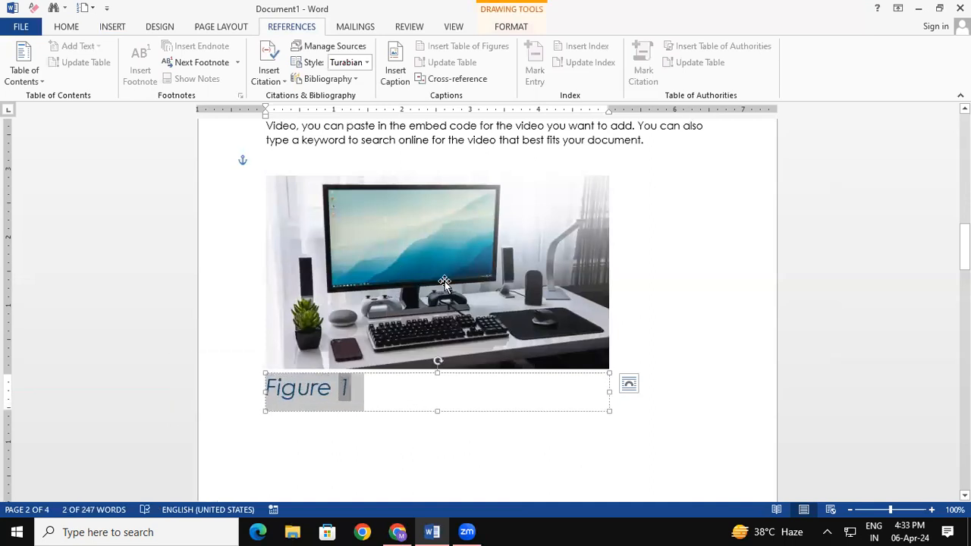
- Caption the mouse picture as Figure 2 and enlarge the caption text
click(717, 321)
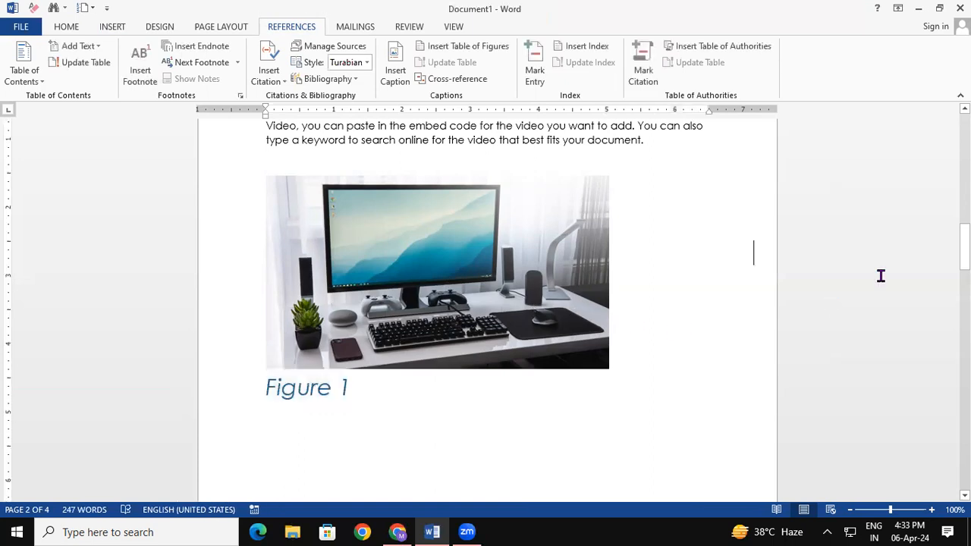
drag(963, 246, 963, 349)
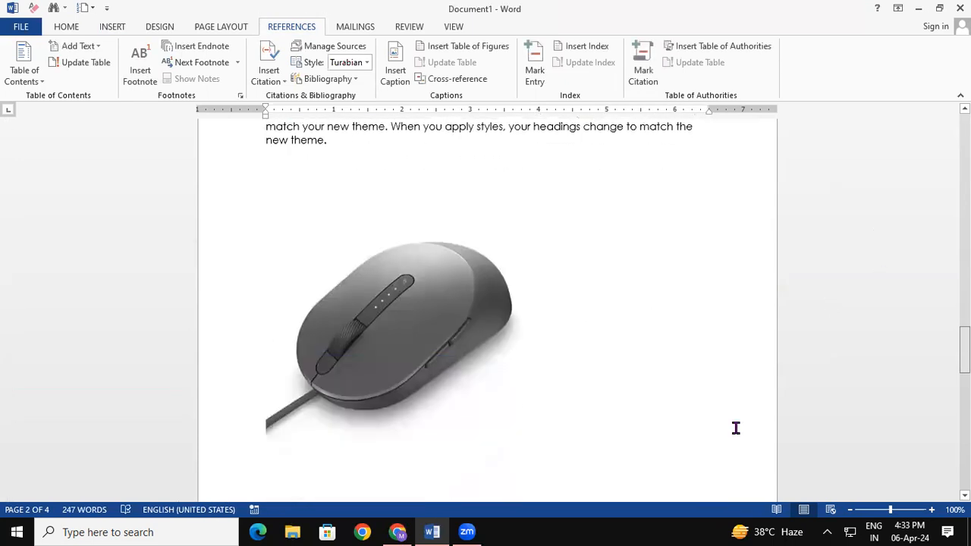
click(441, 353)
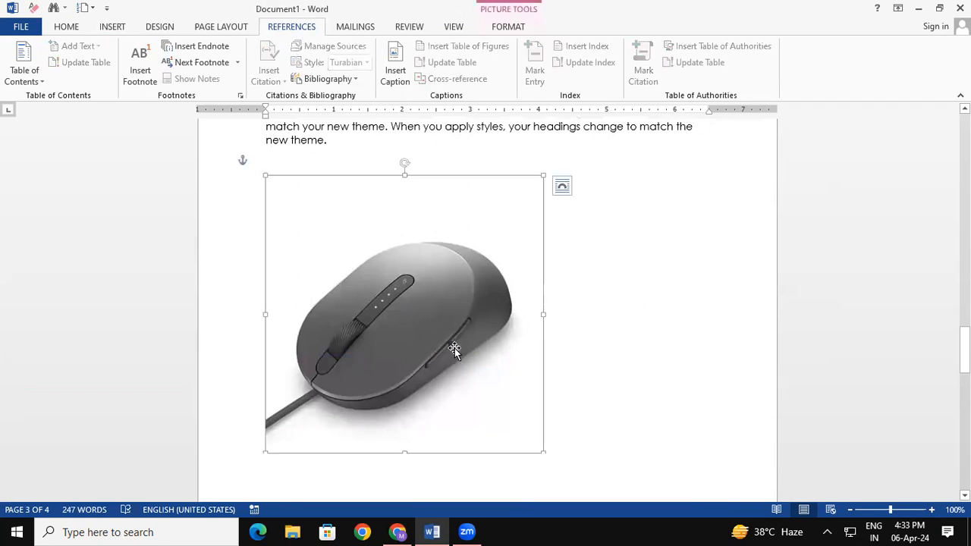
click(404, 83)
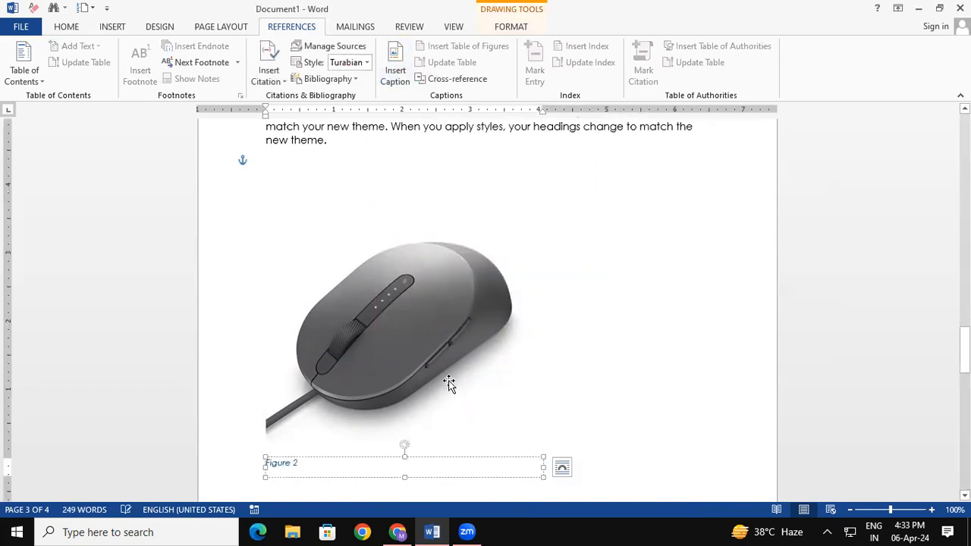
drag(308, 465, 194, 469)
key(ctrl+shift+period)
key(ctrl+shift+period)
key(ctrl+shift+period)
key(ctrl+shift+period)
key(ctrl+shift+period)
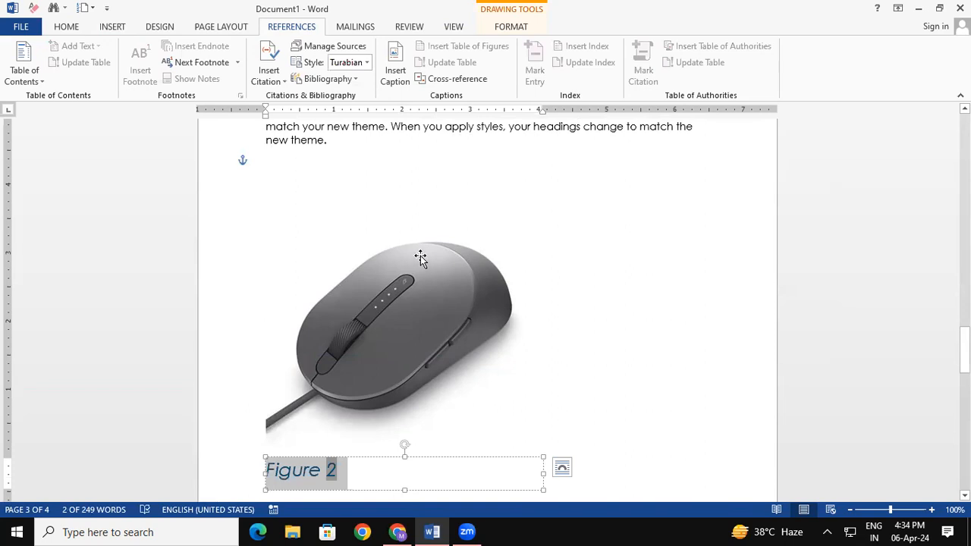
right_click(731, 261)
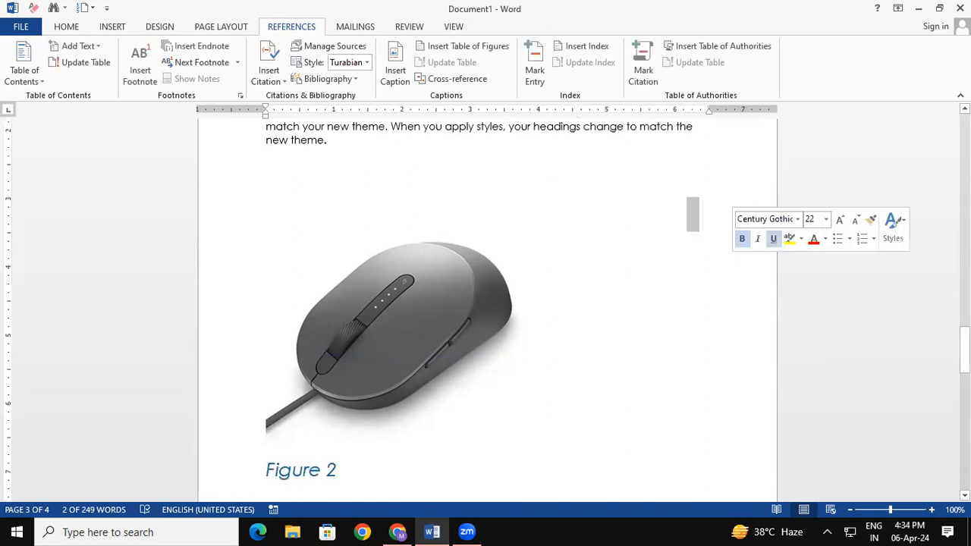
drag(964, 351, 964, 440)
- Caption the desktop computer picture as Figure 3 and enlarge the caption text
click(425, 324)
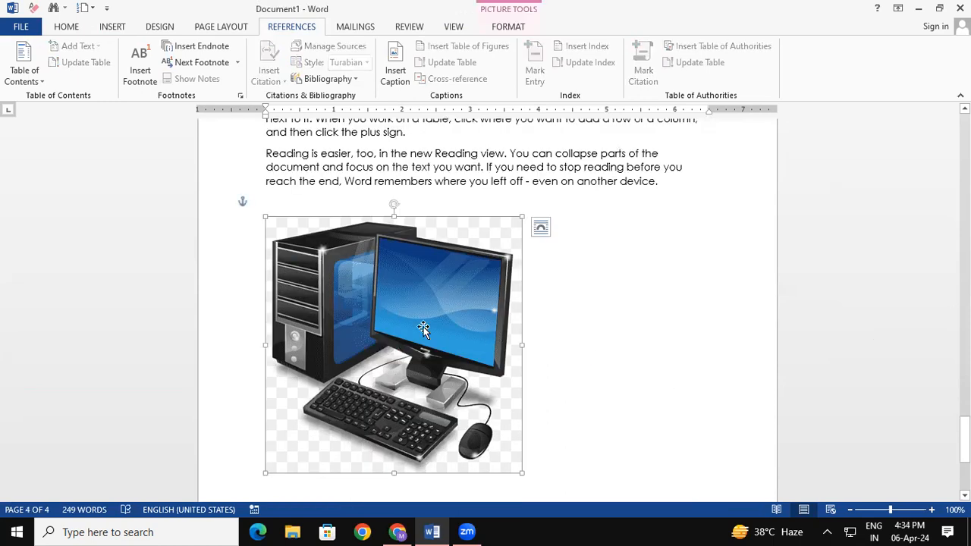
click(398, 74)
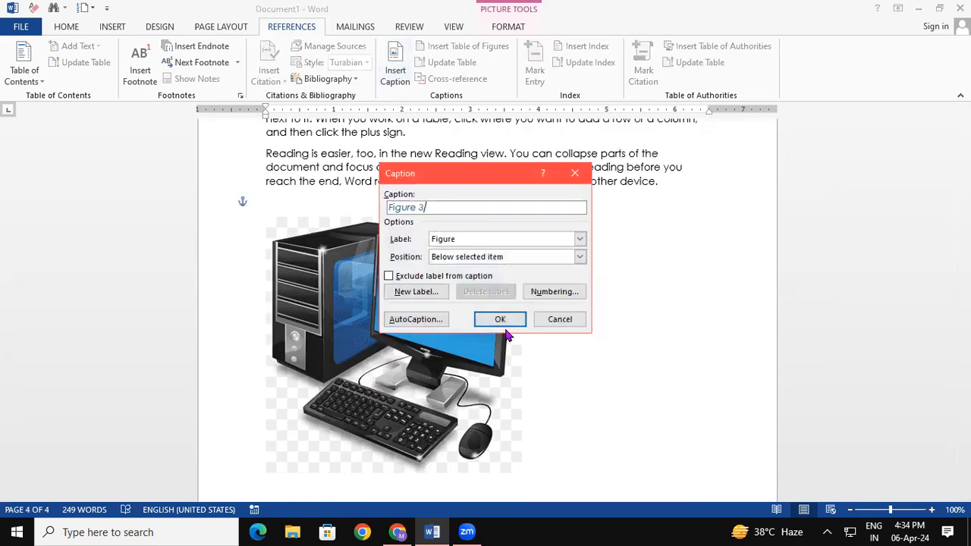
click(504, 320)
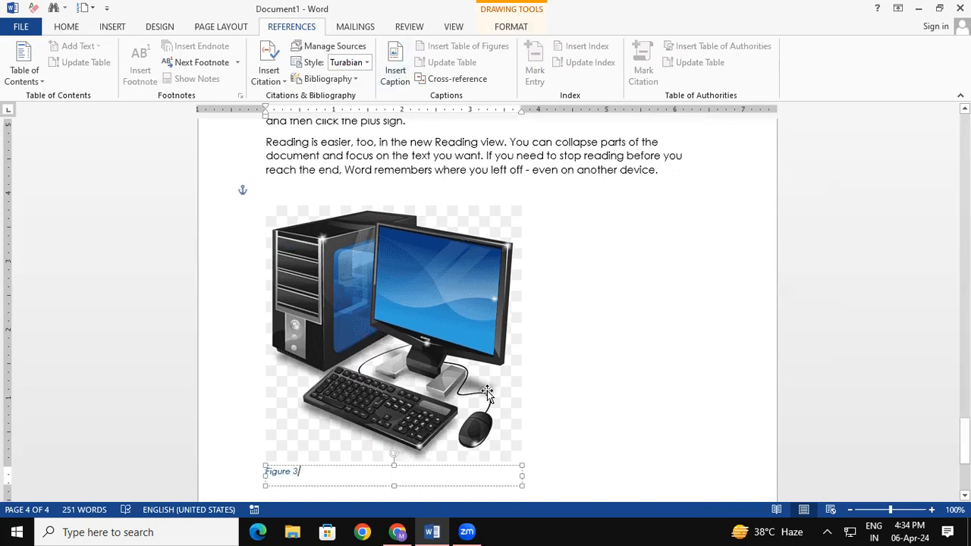
drag(305, 473, 227, 473)
key(ctrl+shift+period)
key(ctrl+shift+period)
key(ctrl+shift+period)
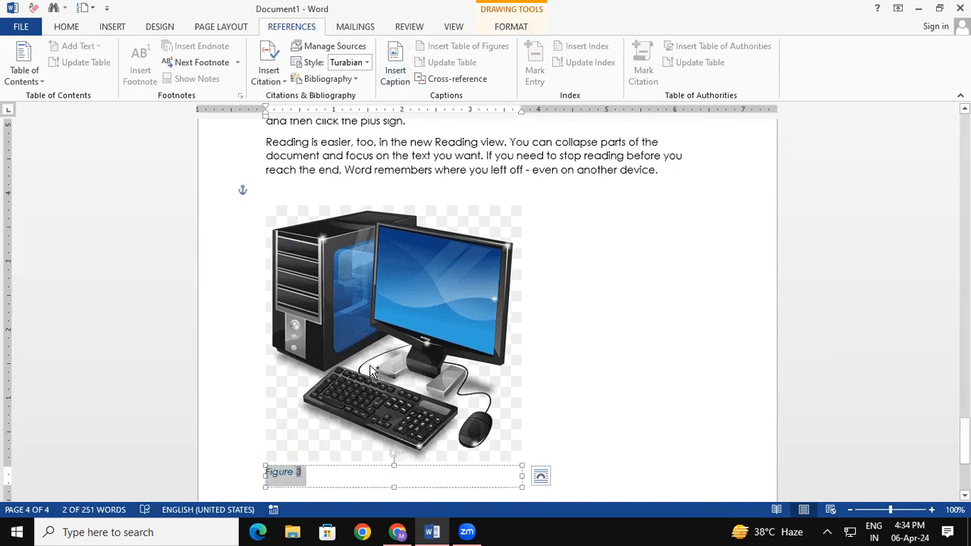
- Return to the top of the document and place the cursor on blank page 1
click(701, 387)
drag(964, 435, 964, 129)
click(269, 202)
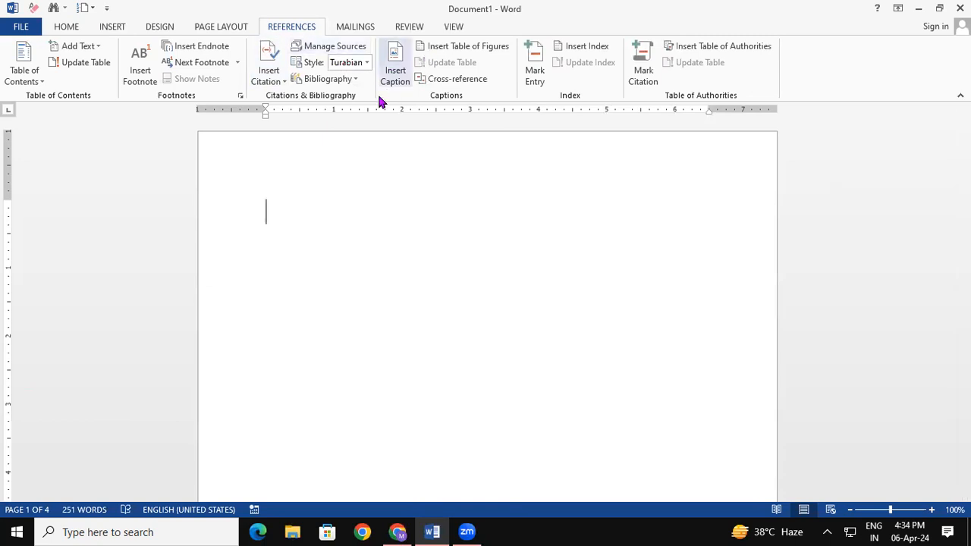
- Insert a table of figures listing Figures 1–3 on page 1 and enlarge its text
click(478, 51)
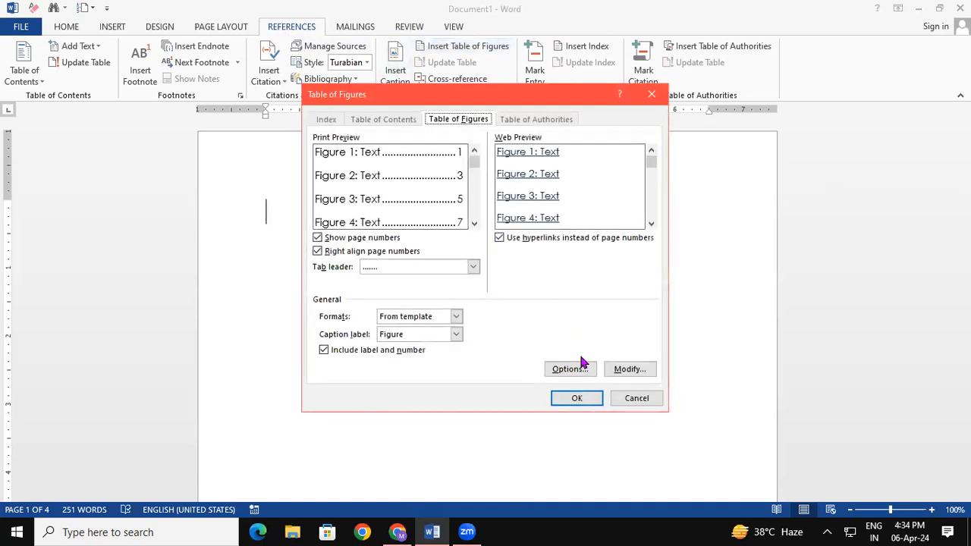
click(586, 402)
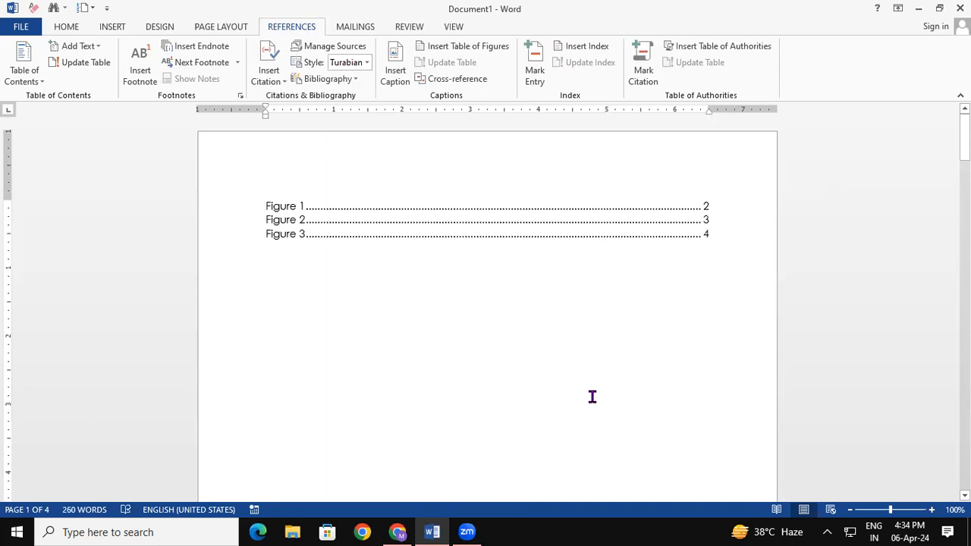
drag(262, 205, 509, 275)
key(ctrl+shift+period)
key(ctrl+shift+period)
key(ctrl+shift+period)
key(ctrl+shift+period)
key(ctrl+shift+period)
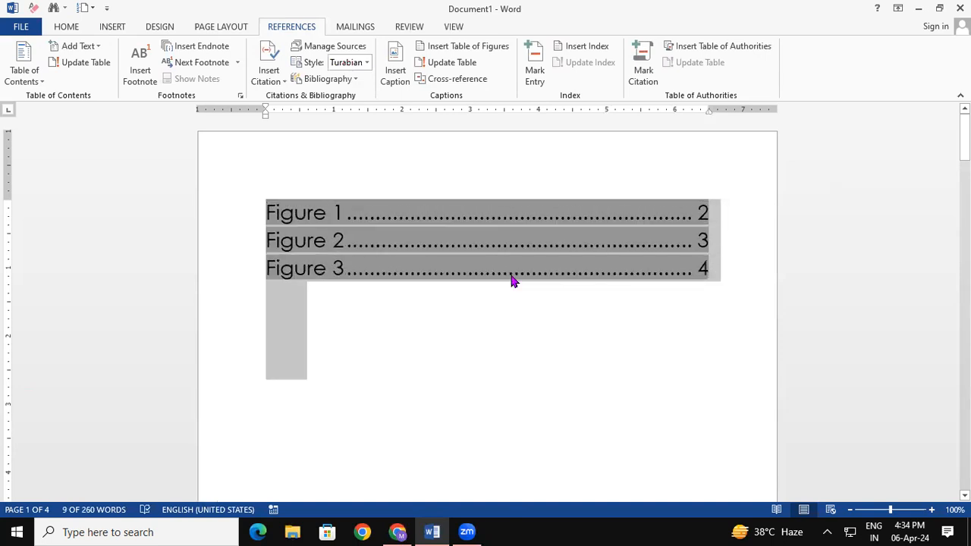
click(542, 358)
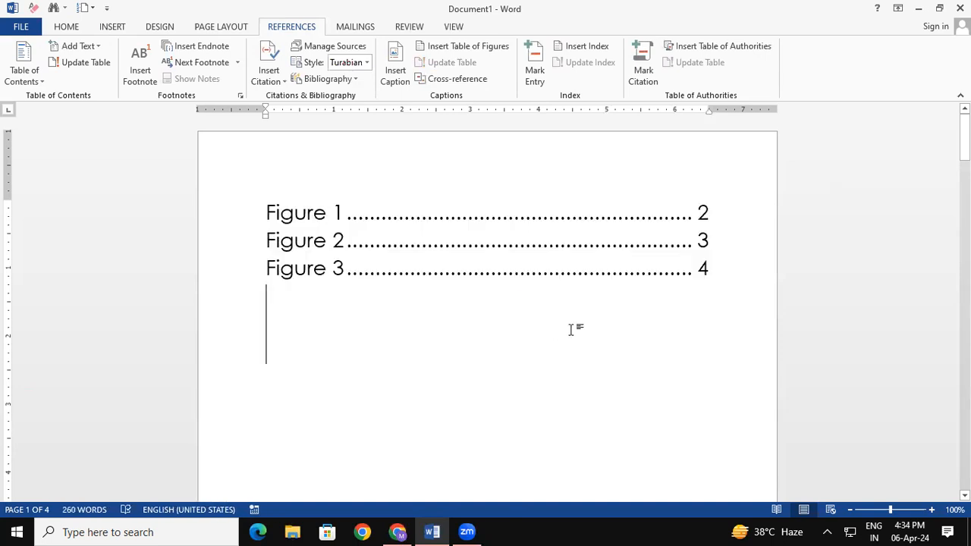
- Follow the table's Figure 3 and Figure 2 entries to their captions
ctrl+click(604, 277)
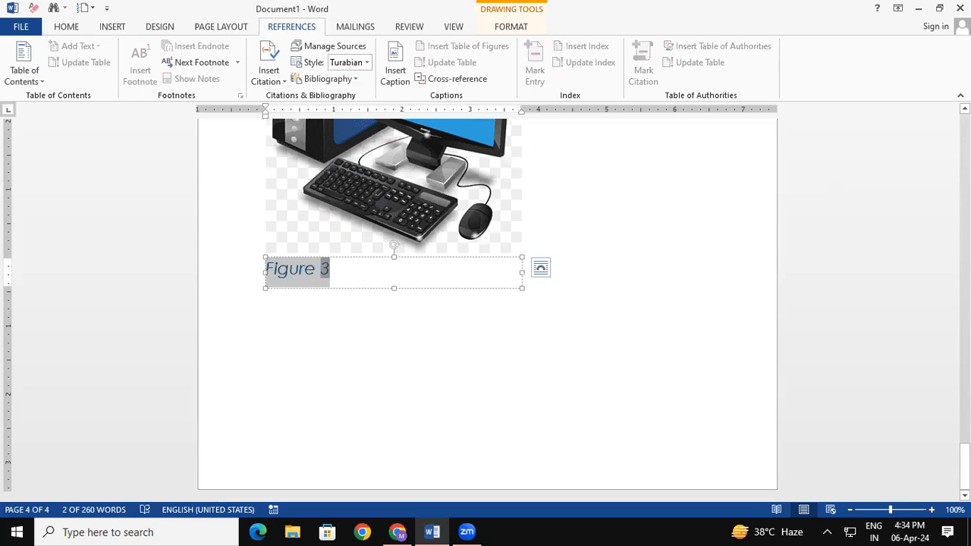
drag(965, 466, 945, 125)
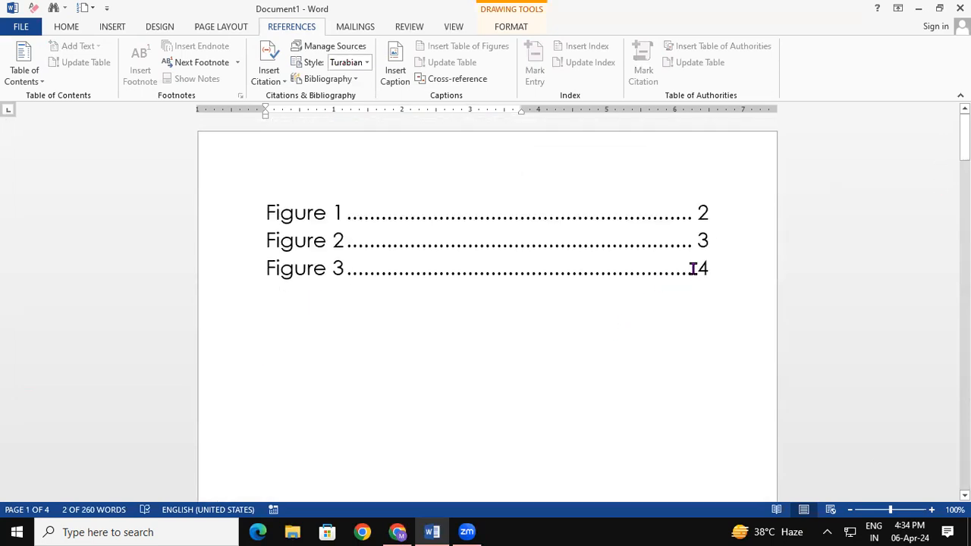
click(614, 348)
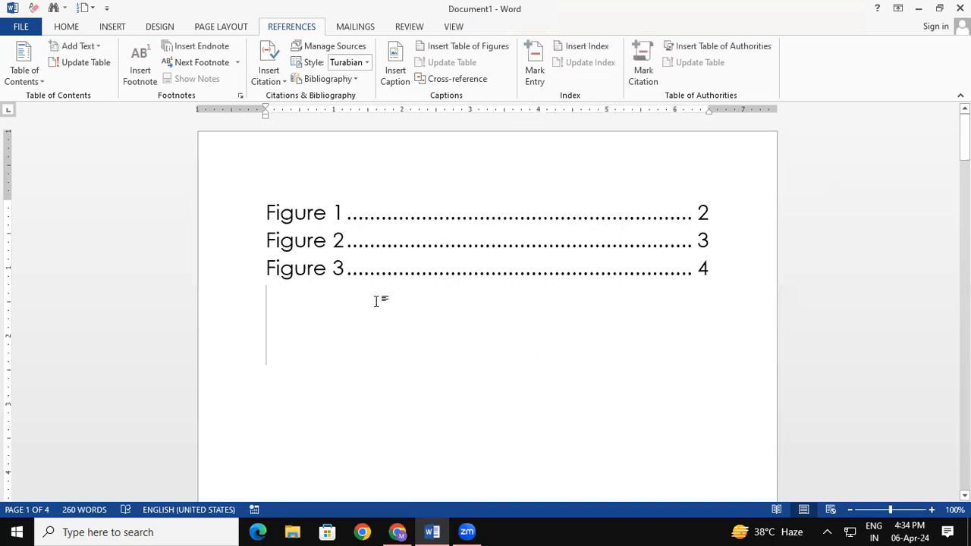
ctrl+click(336, 248)
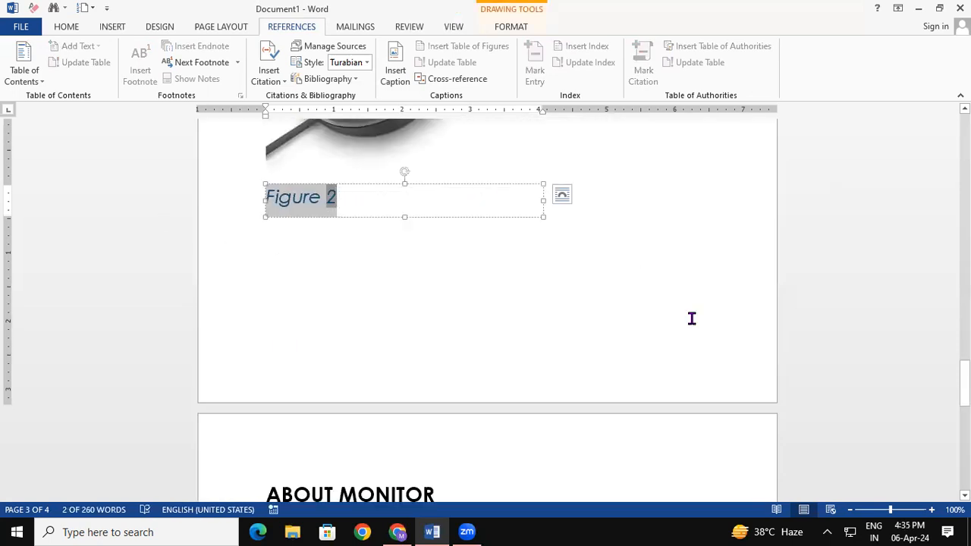
- Copy the ABOUT MOUSE heading to the clipboard
click(557, 205)
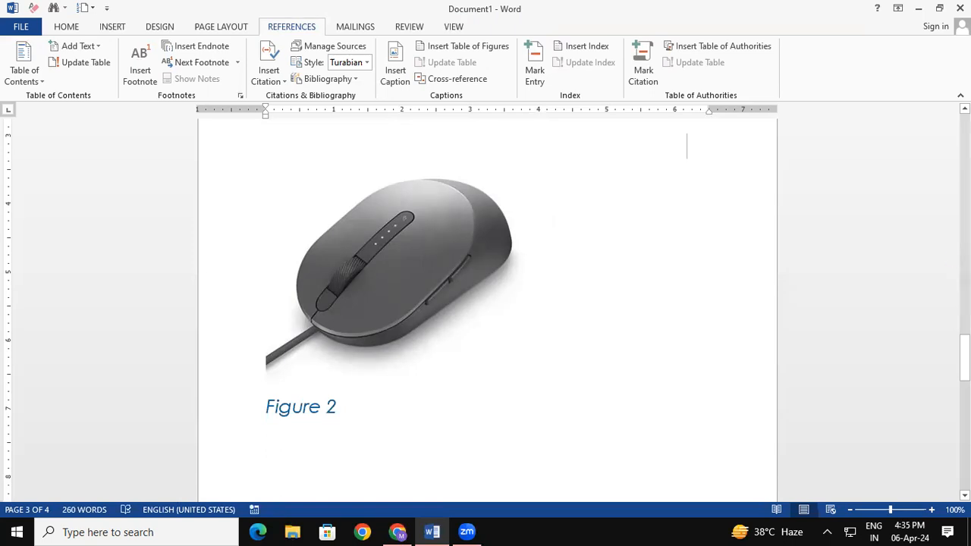
scroll(485, 303, down, 15)
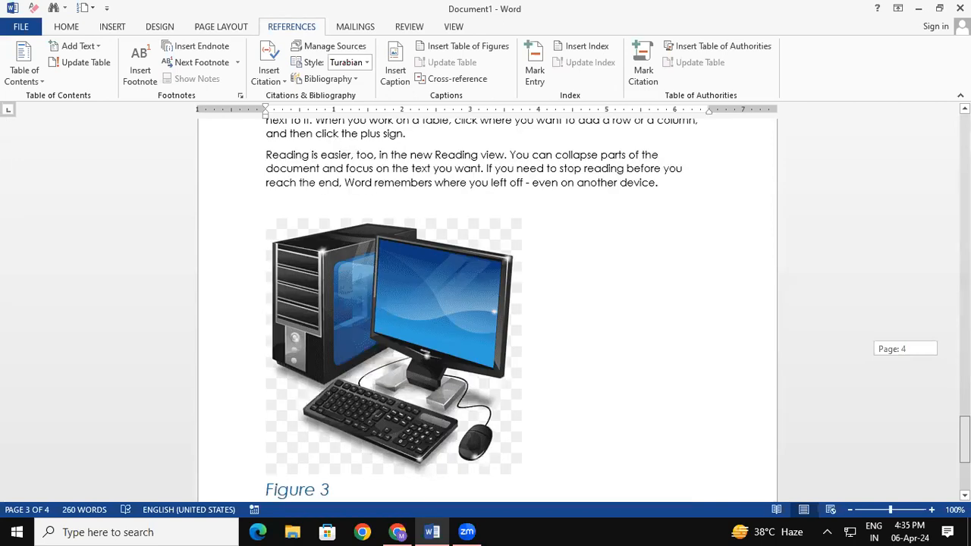
scroll(485, 304, up, 10)
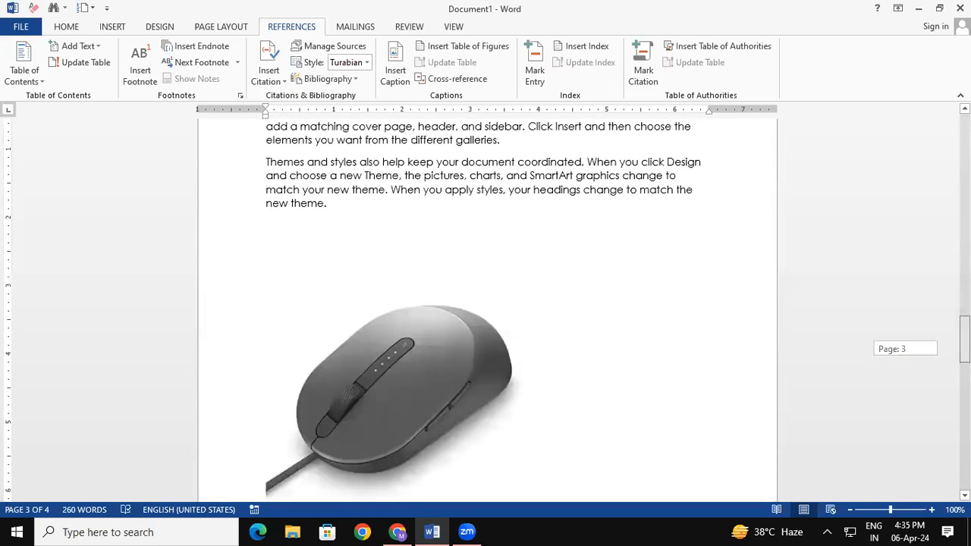
scroll(281, 220, up, 2)
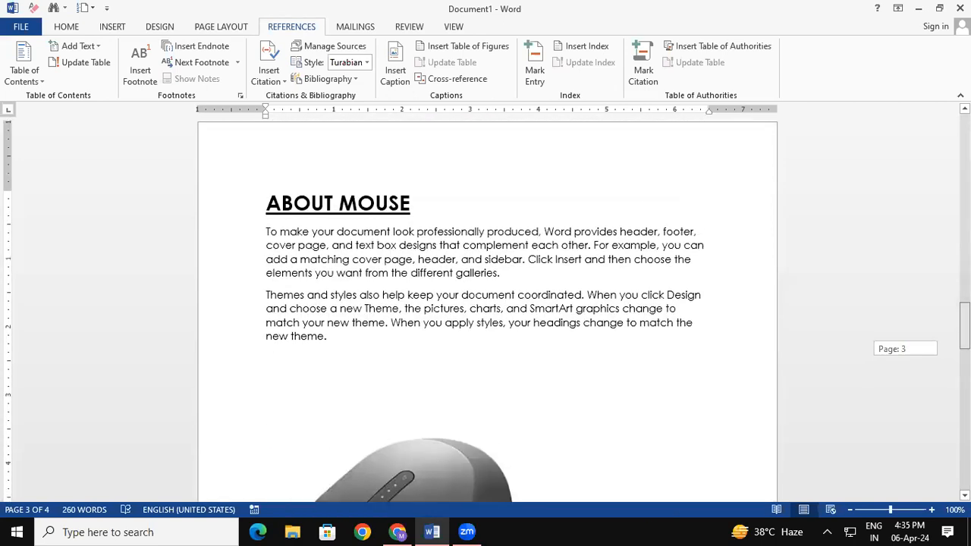
drag(267, 203, 390, 214)
right_click(388, 215)
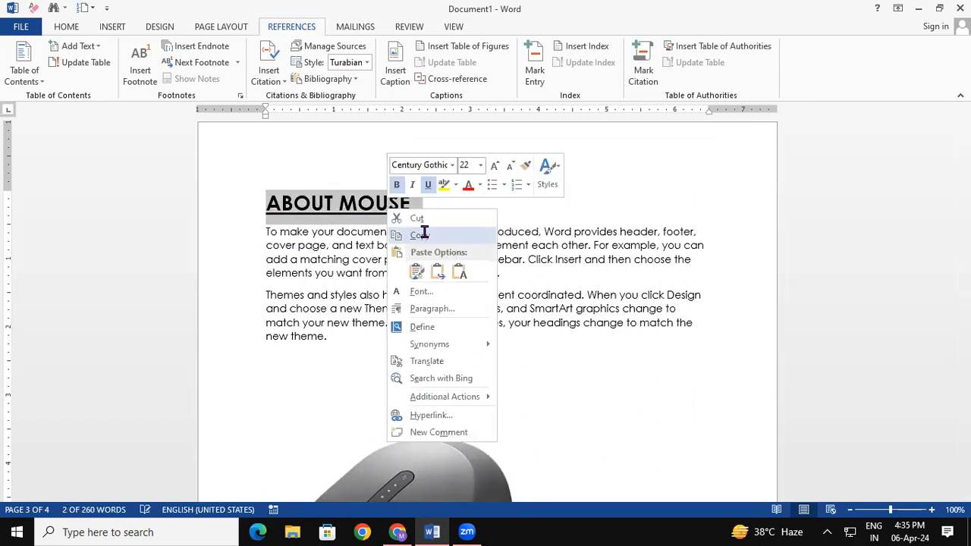
click(422, 236)
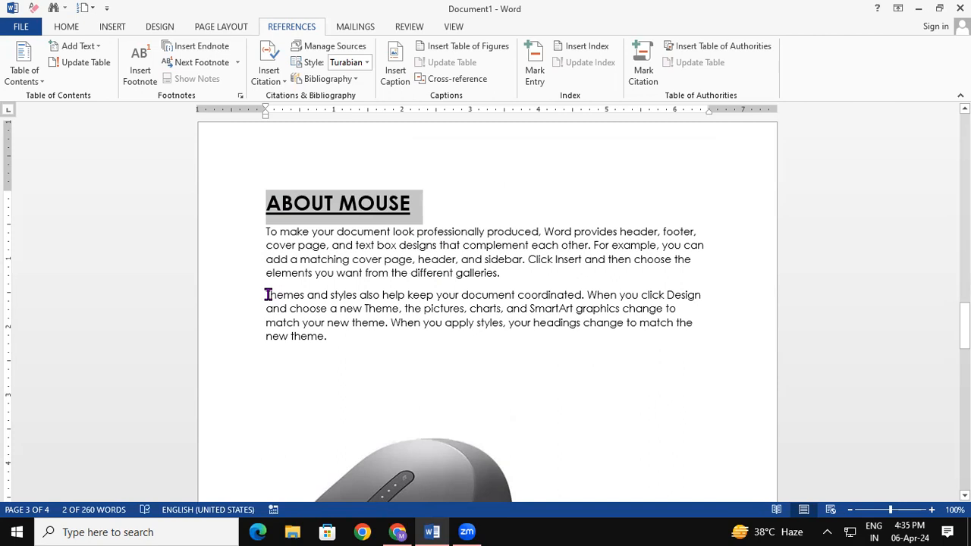
- Move the mouse picture higher and push the Themes paragraph below it with blank lines
click(538, 275)
key(Return)
key(Return)
key(Return)
key(Return)
key(Return)
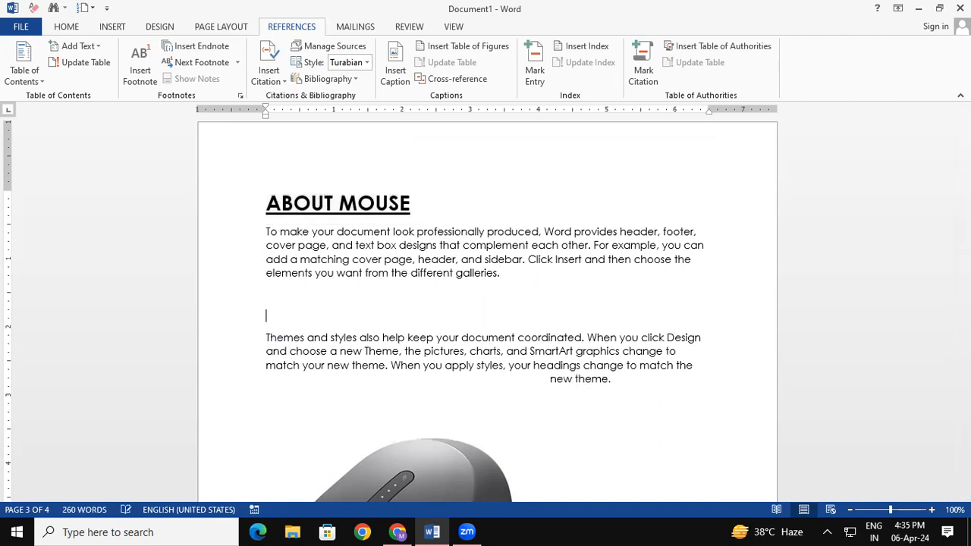
key(Return)
key(Return)
key(Return)
key(Return)
key(Return)
key(Return)
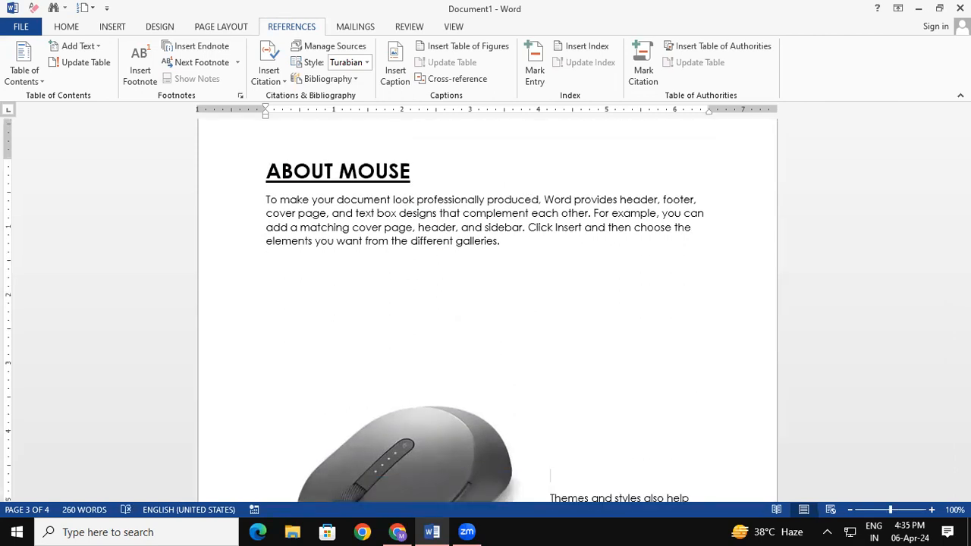
drag(446, 444, 457, 360)
click(613, 360)
drag(964, 329, 964, 364)
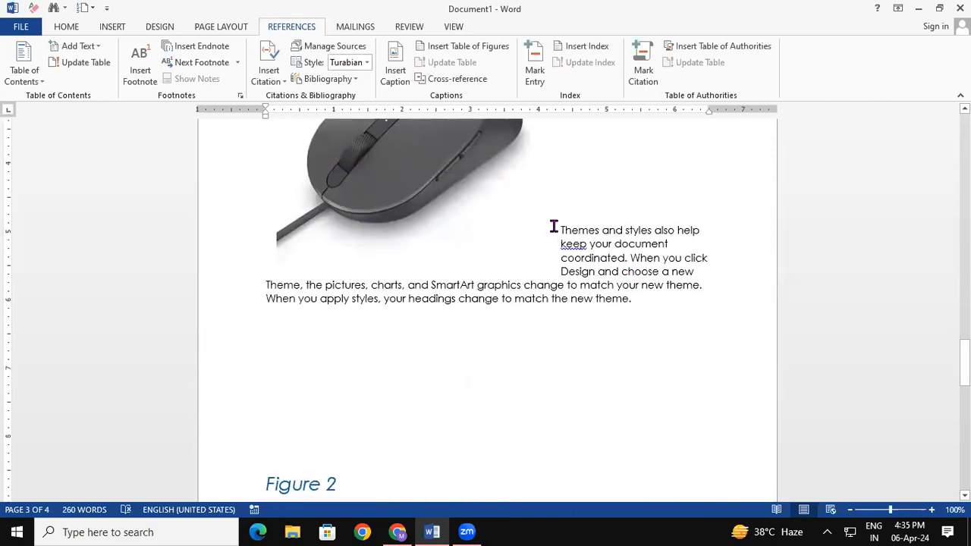
key(Return)
key(Return)
key(Return)
key(Return)
key(Return)
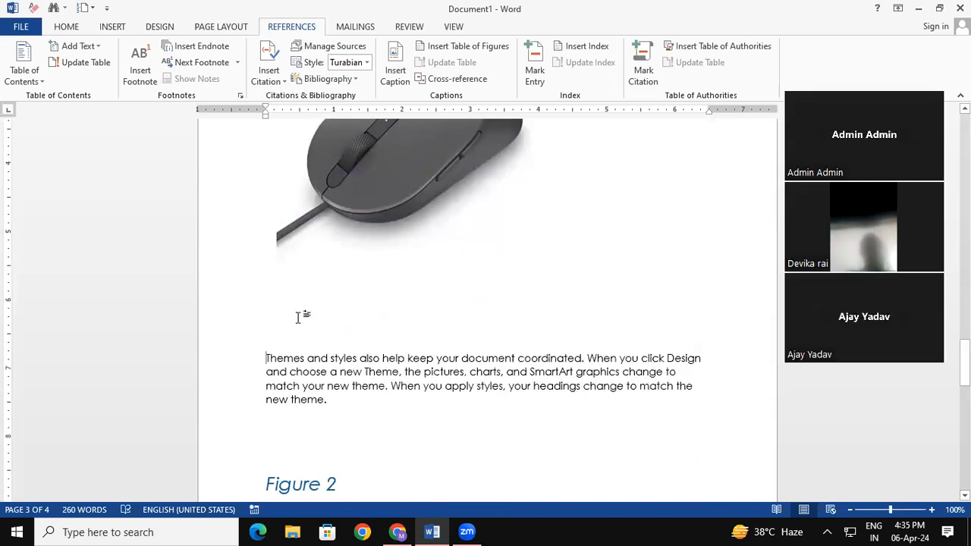
- Paste the heading above the Themes paragraph, change it to ABOUT PRINTER, and remove the empty lines
key(ctrl+v)
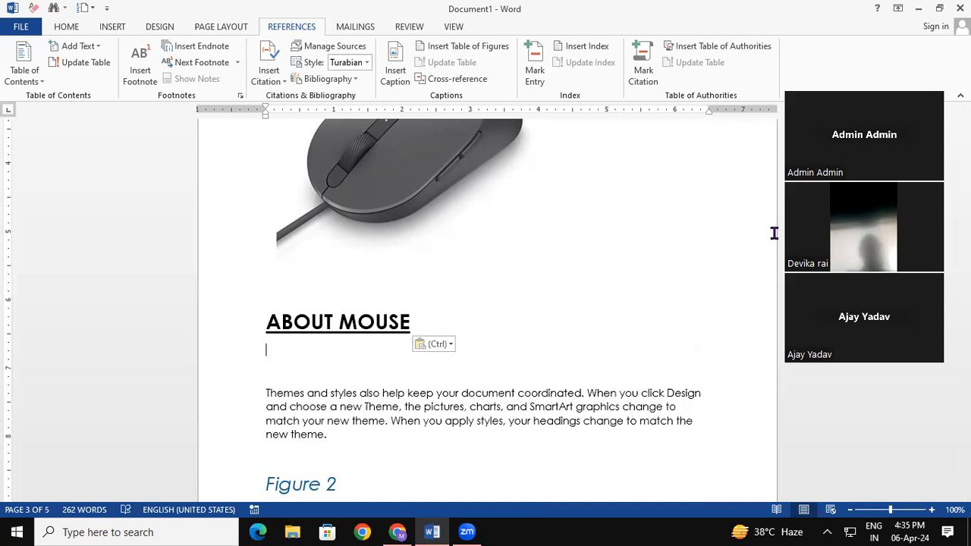
click(430, 321)
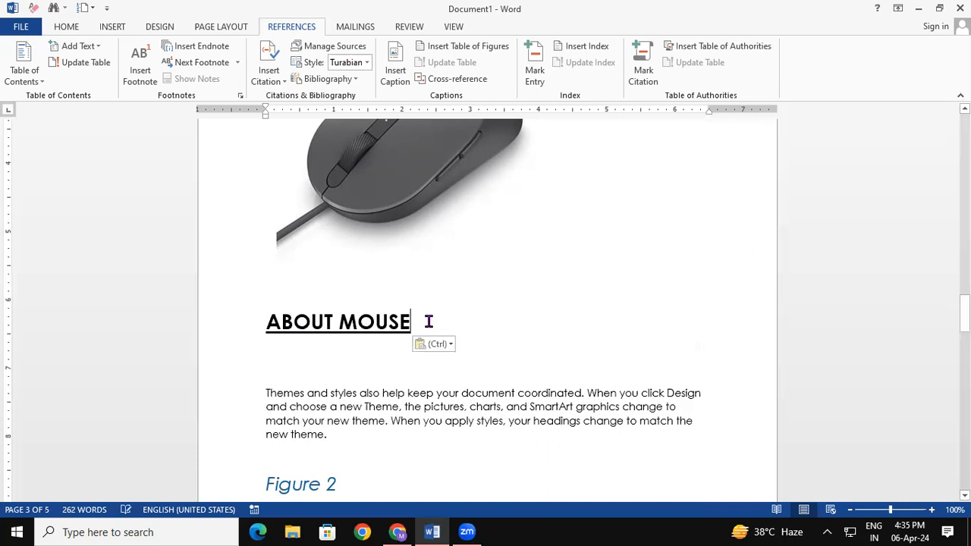
key(BackSpace)
key(BackSpace)
key(BackSpace)
key(BackSpace)
key(BackSpace)
text(P)
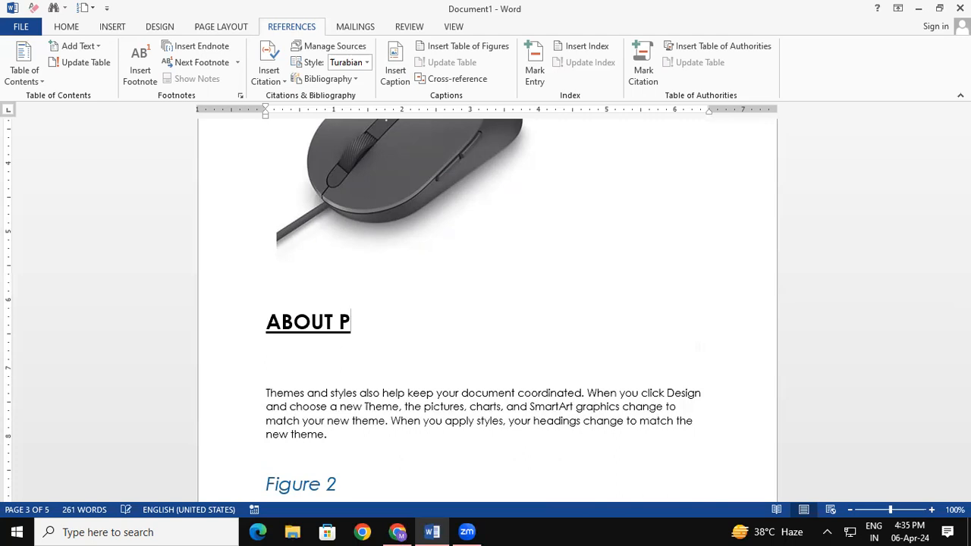
text(RINTER)
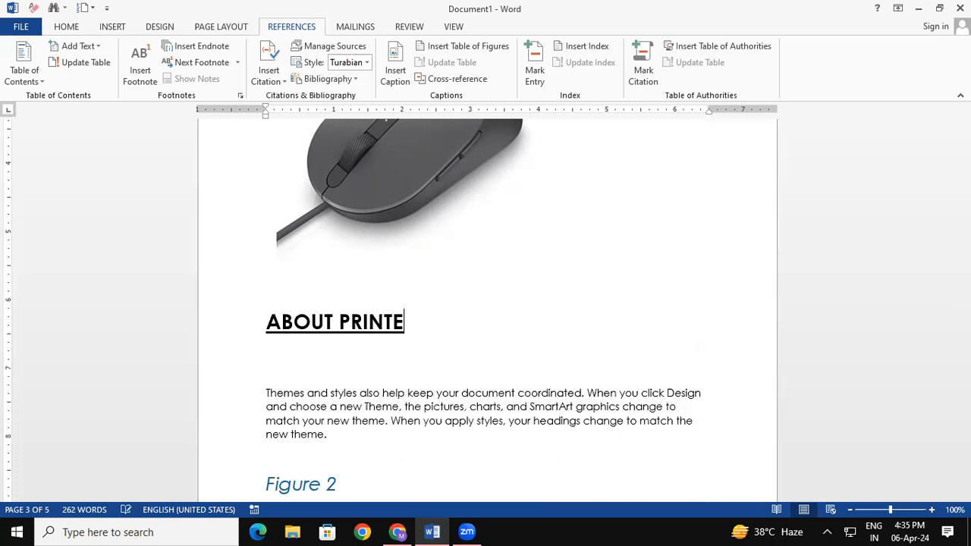
click(338, 436)
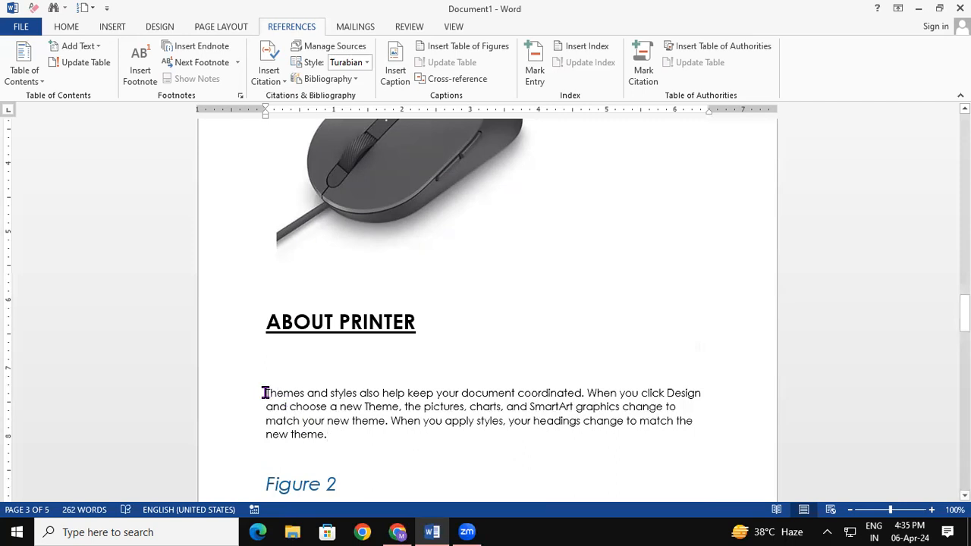
click(266, 392)
key(BackSpace)
key(BackSpace)
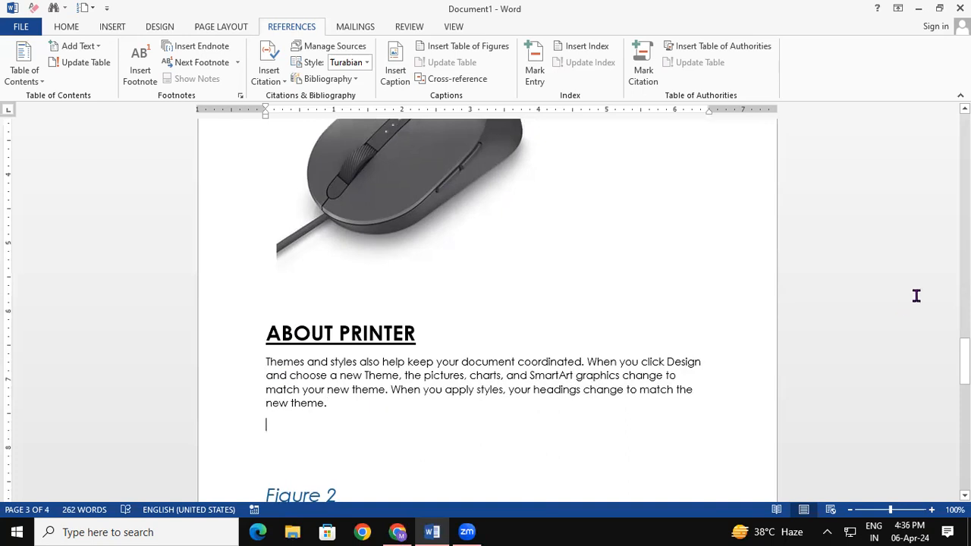
- Drag the Figure 2 caption up to sit directly beneath the mouse picture
mouse_move(965, 365)
mouse_down()
mouse_move(965, 327)
mouse_move(964, 377)
mouse_up()
click(314, 396)
drag(349, 386, 372, 156)
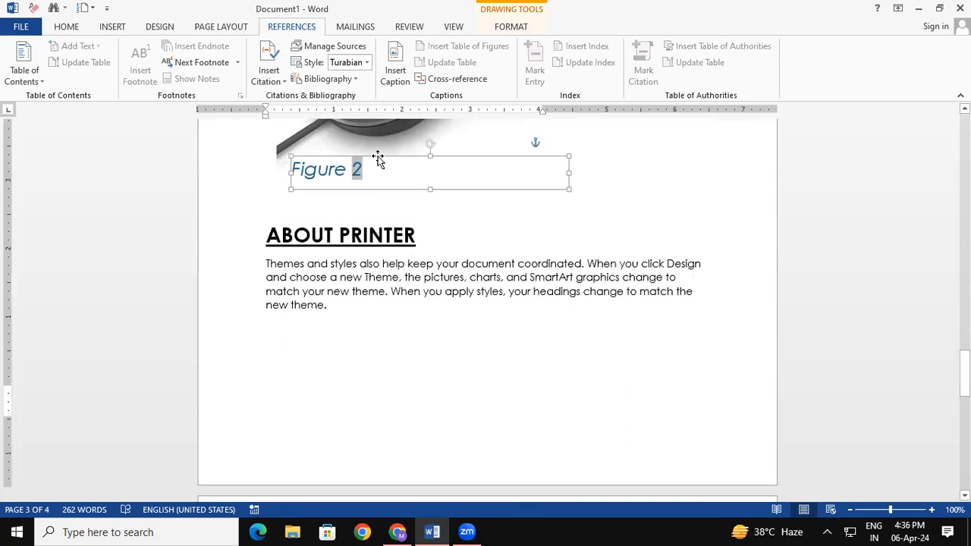
click(351, 319)
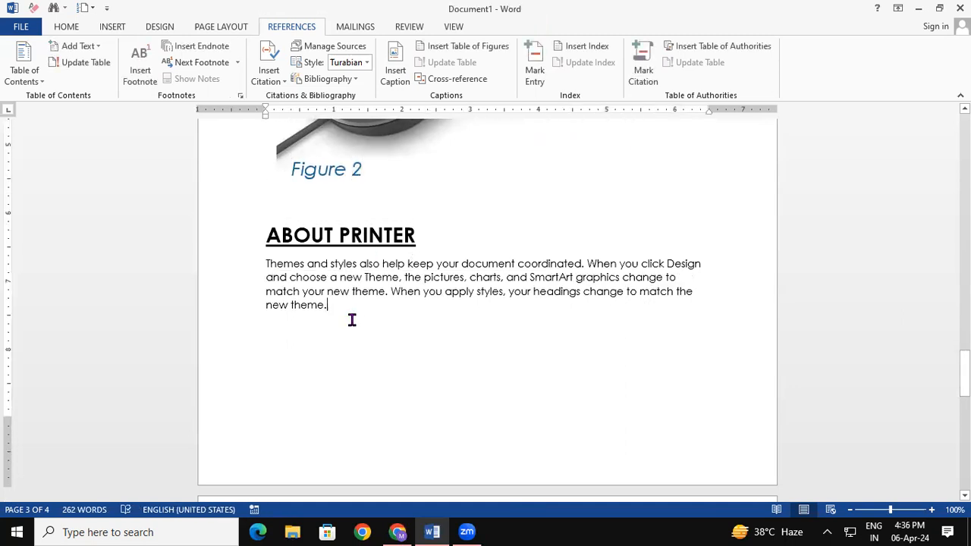
- Insert the 3-printer picture from the PRESENTATION folder and shrink it by its corner handle
click(118, 27)
click(148, 60)
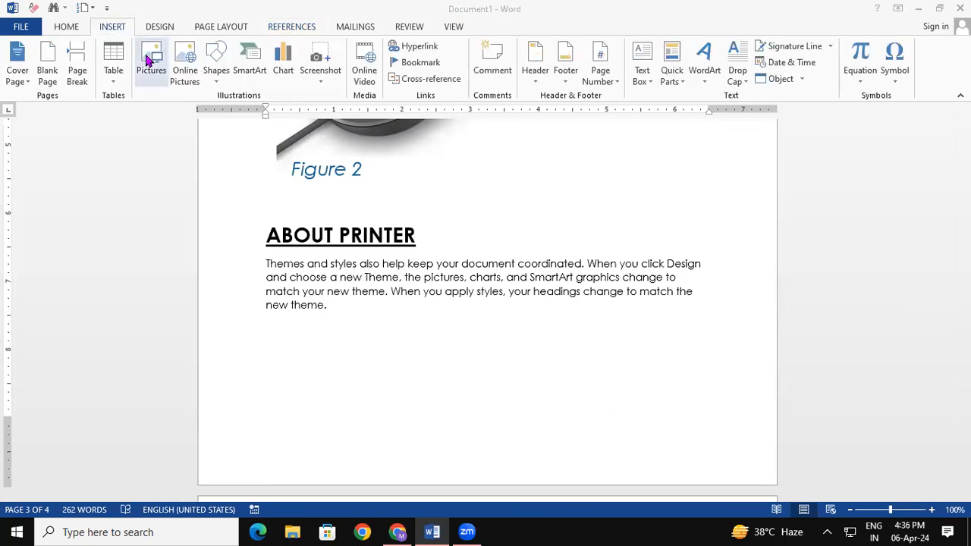
click(230, 110)
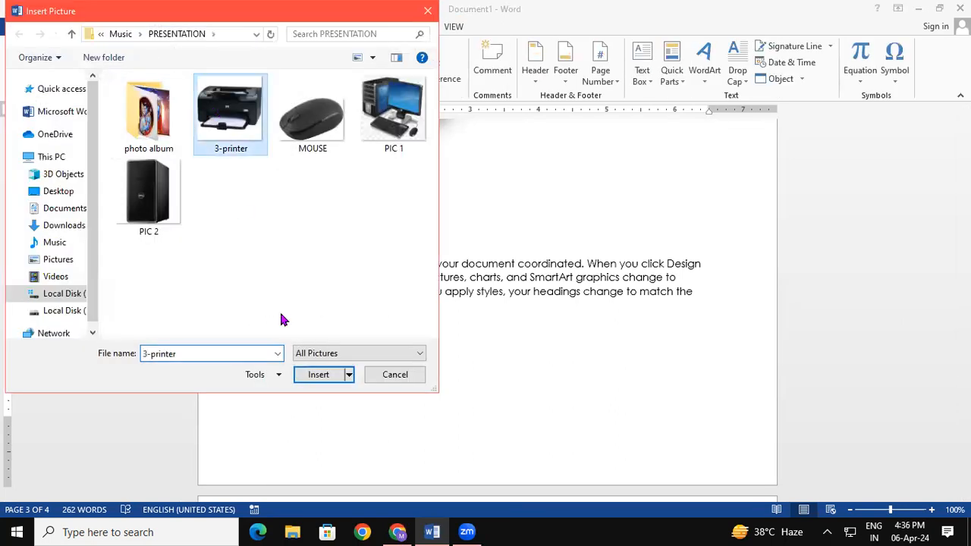
click(308, 372)
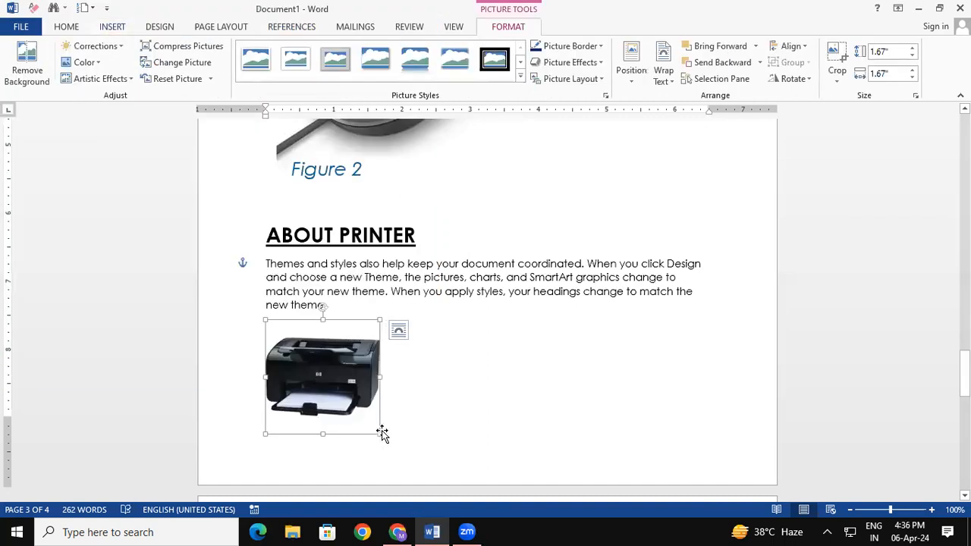
drag(448, 433, 363, 415)
- Caption the printer picture as Figure 3 in enlarged text, then scroll back to page 1
click(478, 379)
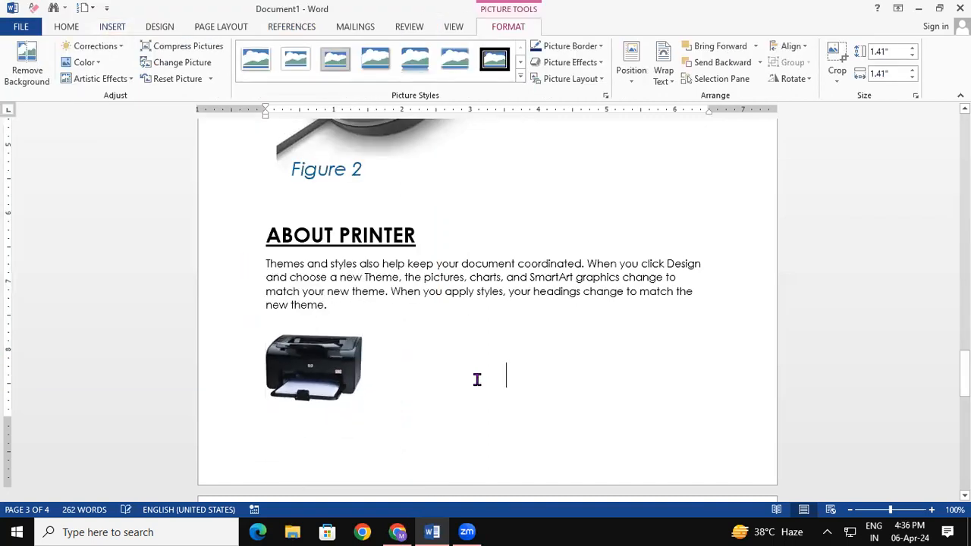
click(306, 357)
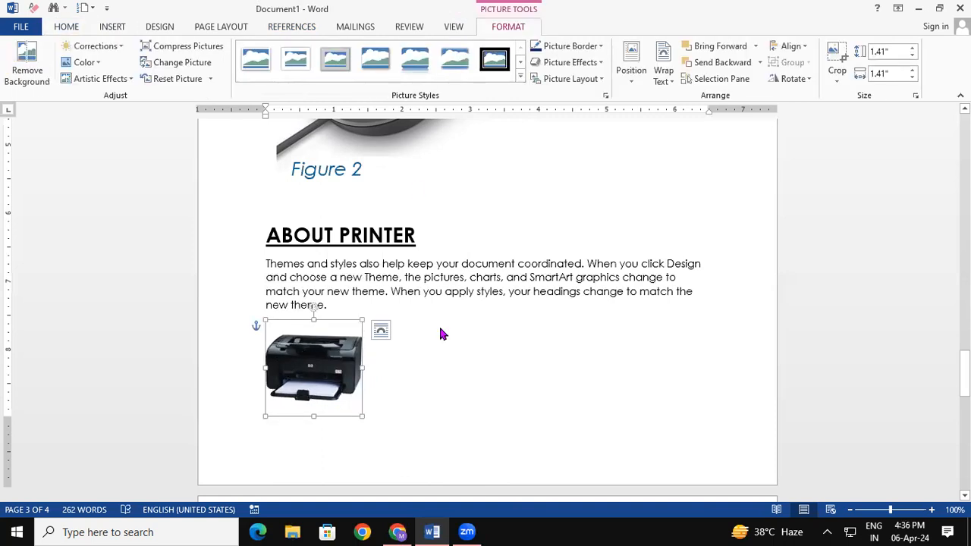
click(295, 28)
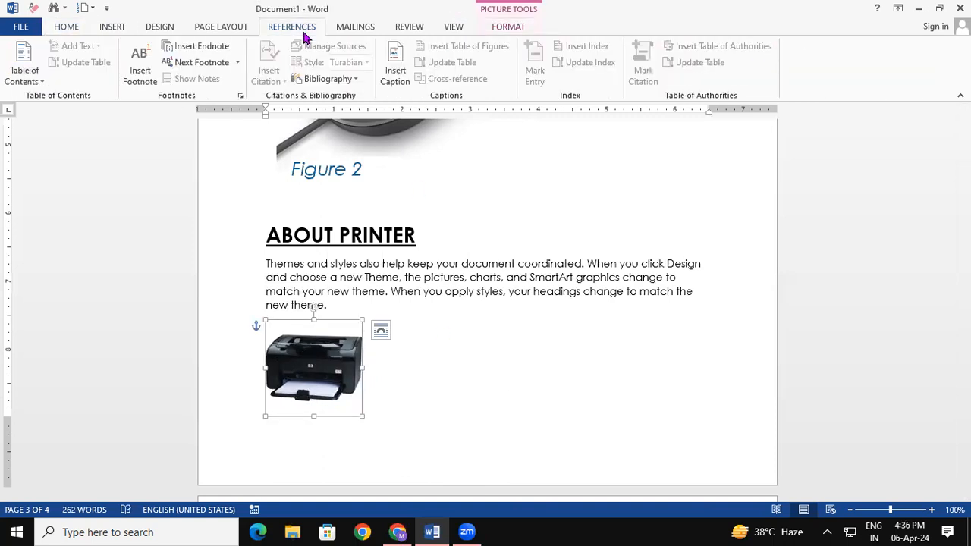
click(394, 68)
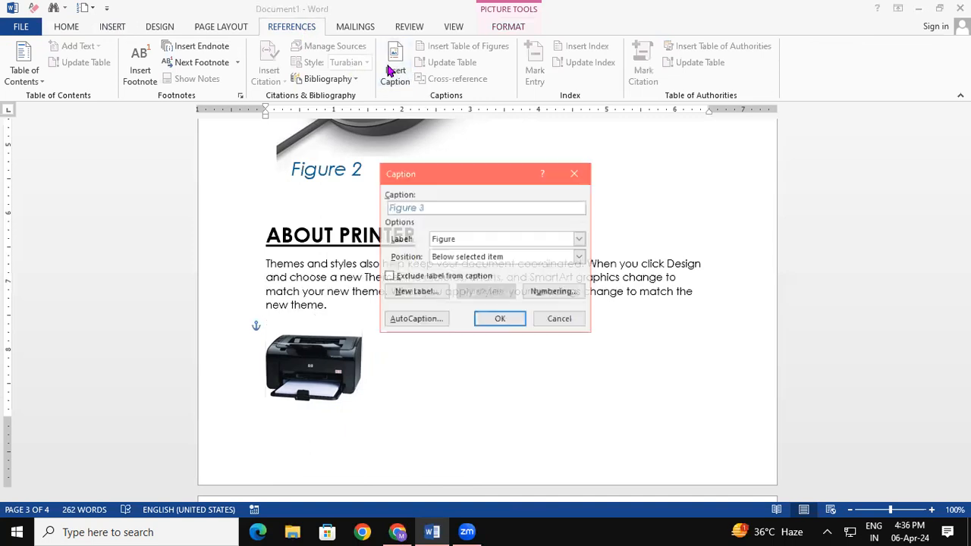
click(499, 319)
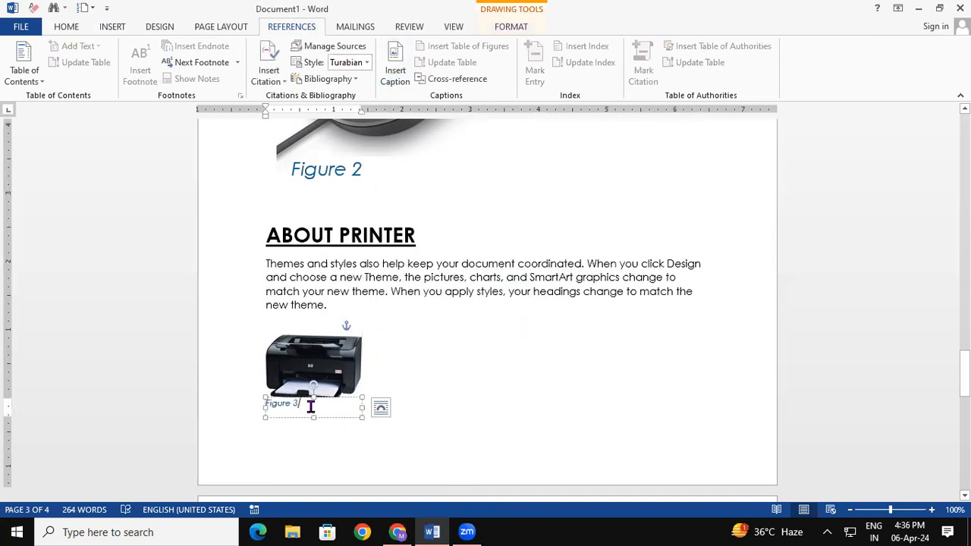
drag(310, 405, 189, 416)
key(ctrl+shift+period)
key(ctrl+shift+period)
key(ctrl+shift+period)
key(ctrl+shift+period)
key(ctrl+shift+period)
key(ctrl+shift+period)
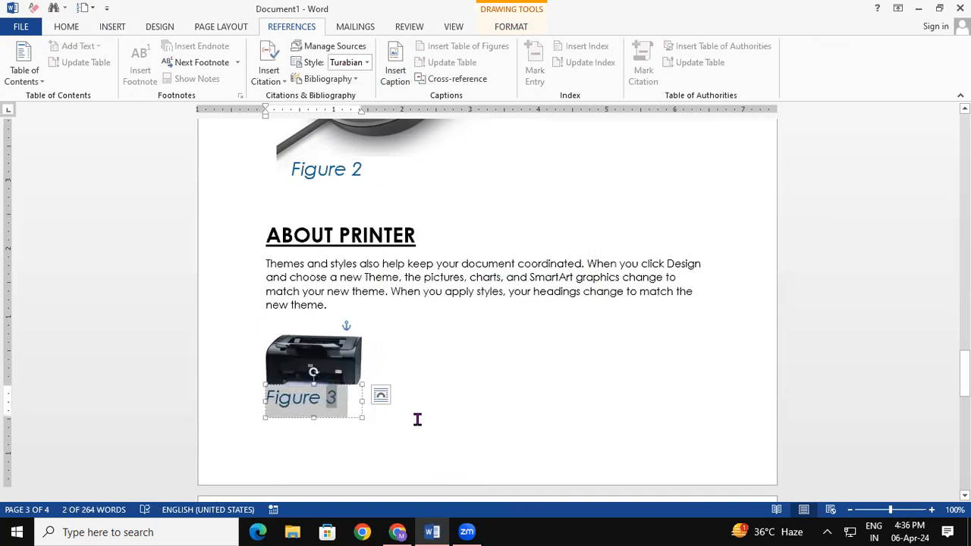
click(619, 394)
drag(964, 374, 964, 137)
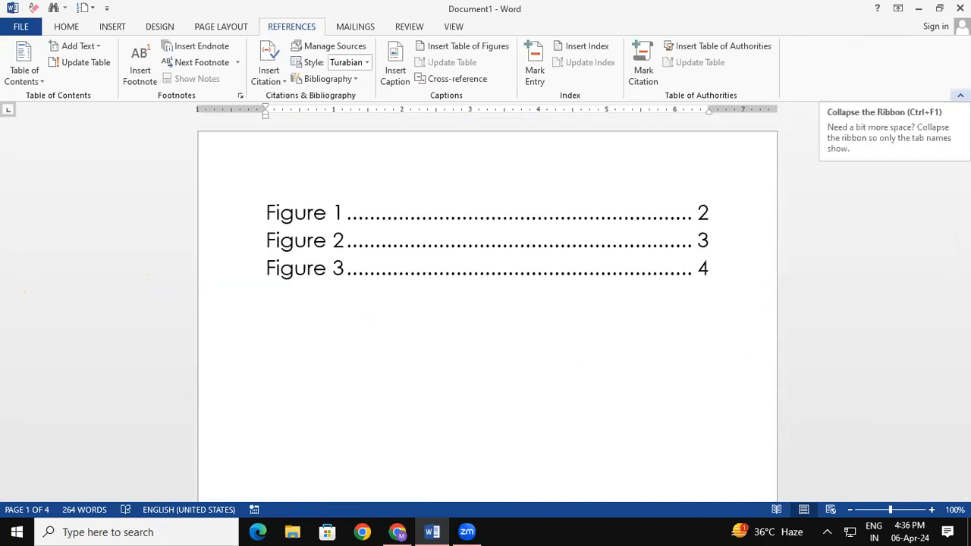
- Update the entire table of figures so it lists Figures 1–4
click(299, 232)
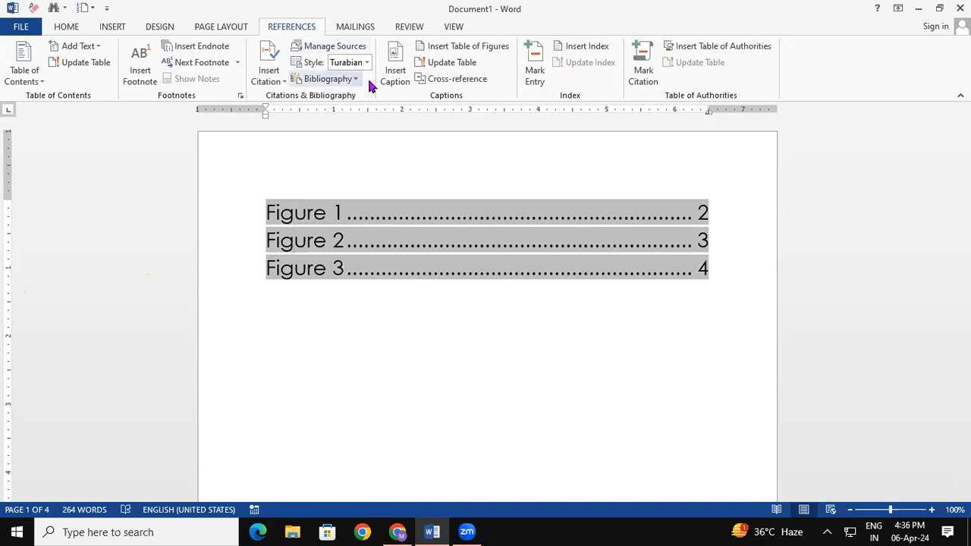
click(446, 63)
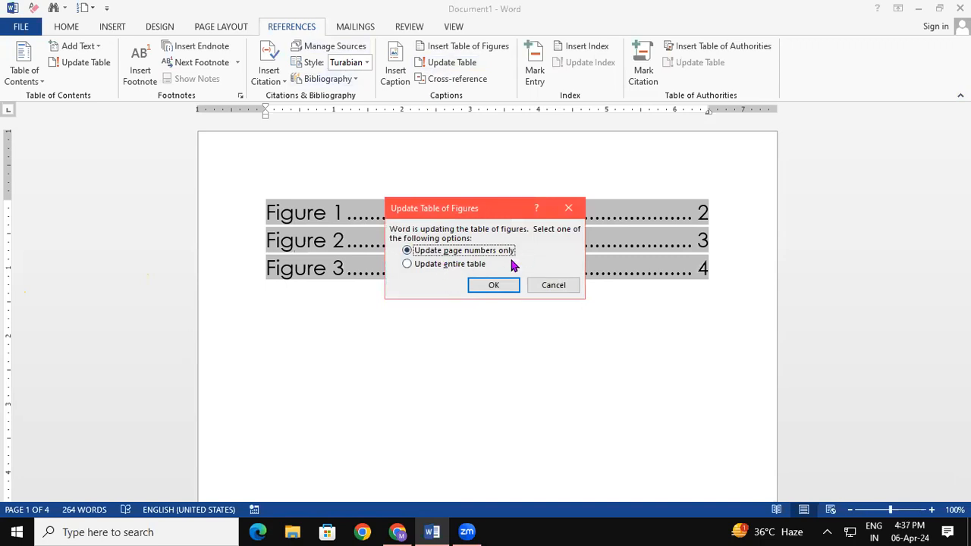
click(468, 266)
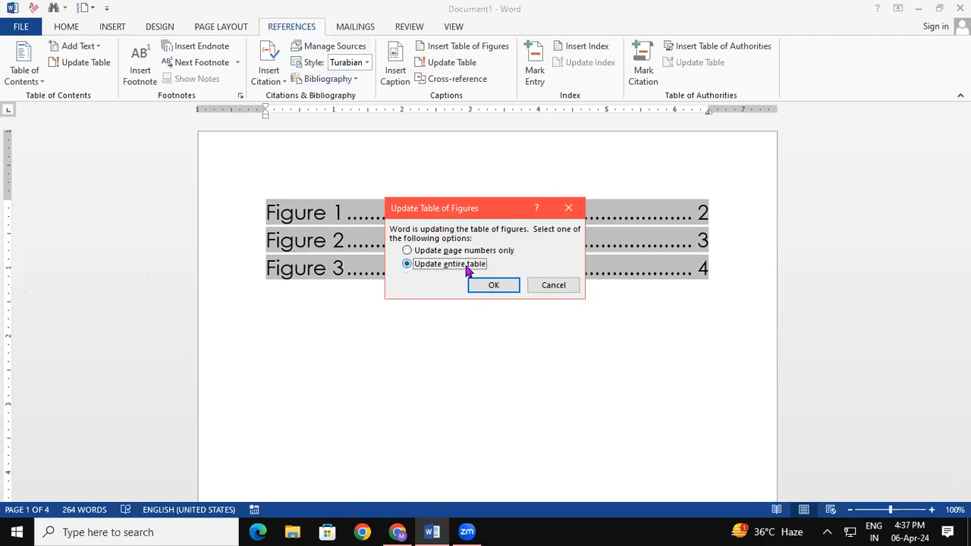
click(493, 287)
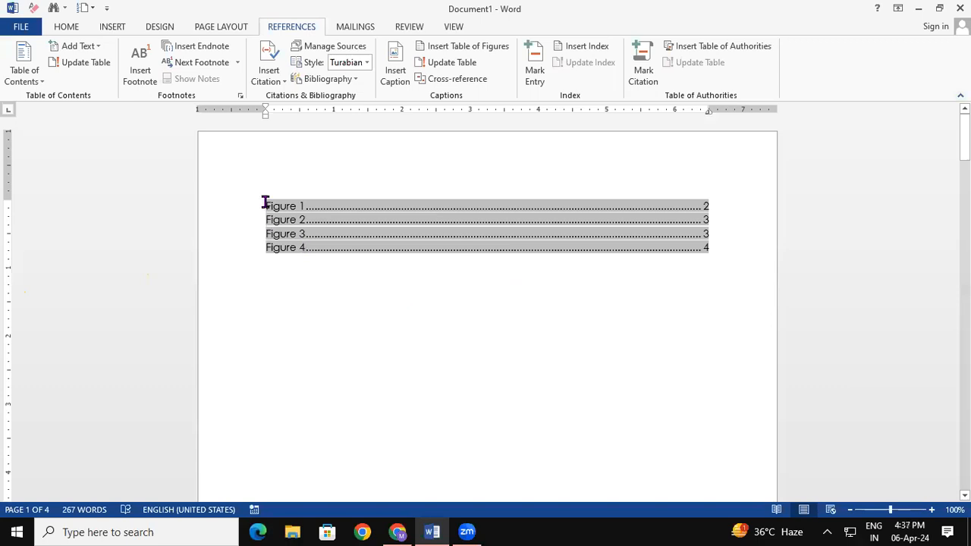
- Enlarge the table of figures text and follow its Figure 4 entry to the caption
drag(303, 225, 479, 271)
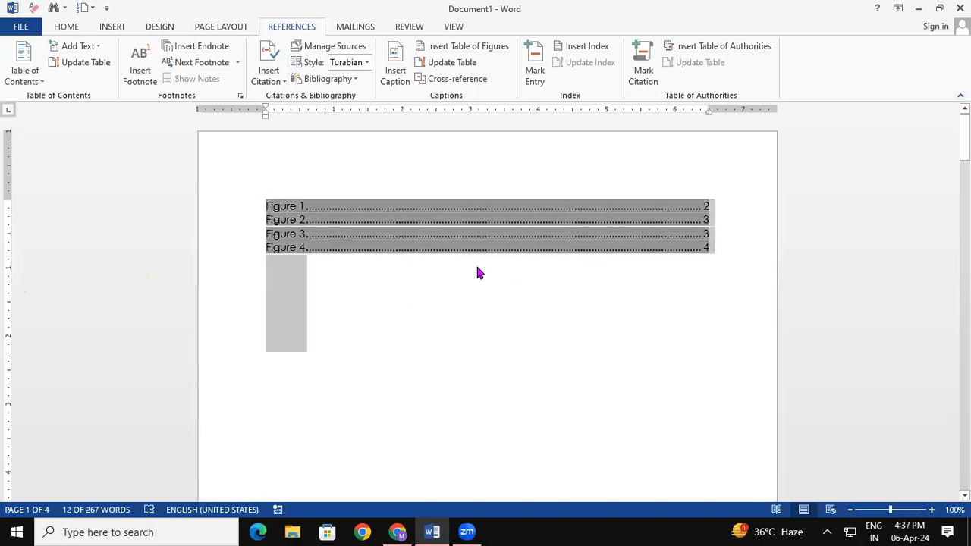
key(ctrl+shift+period)
key(ctrl+shift+period)
key(ctrl+shift+period)
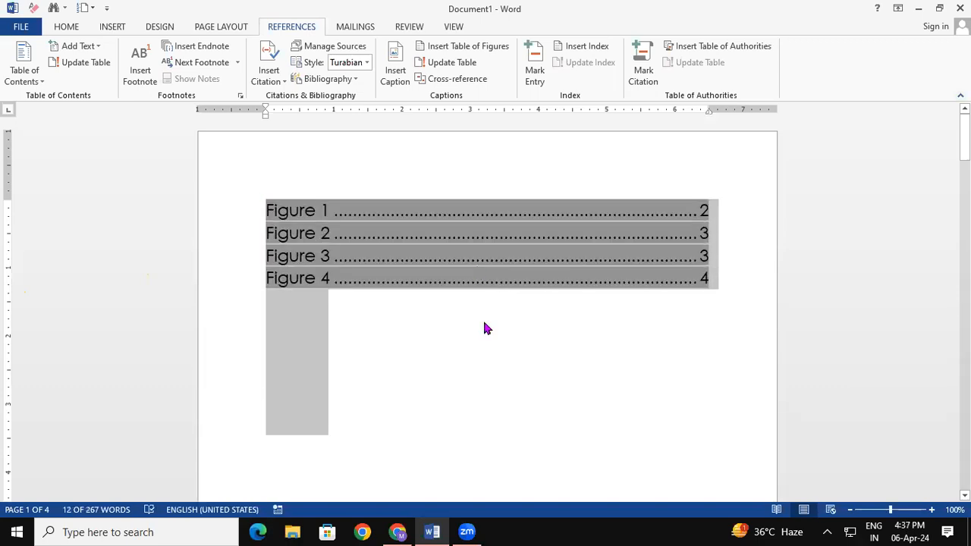
click(483, 388)
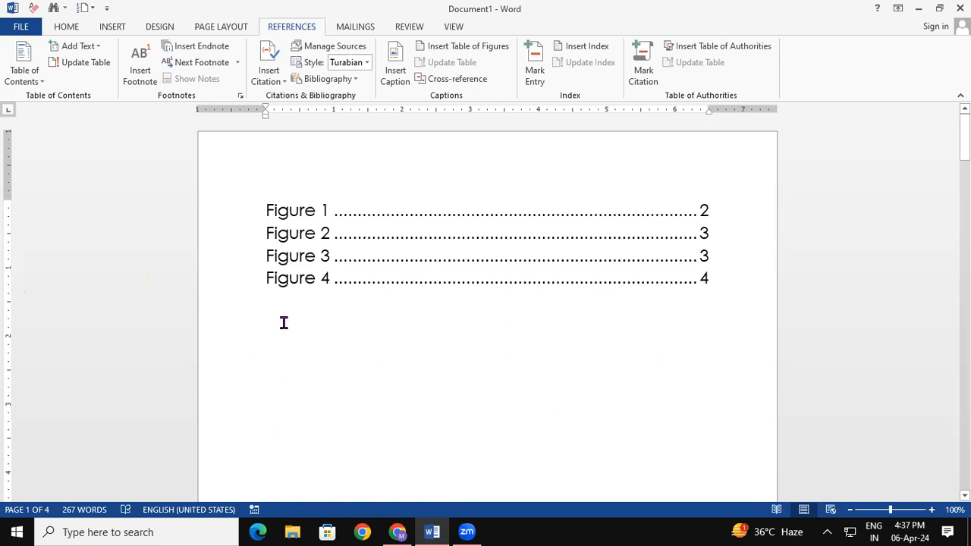
ctrl+click(304, 281)
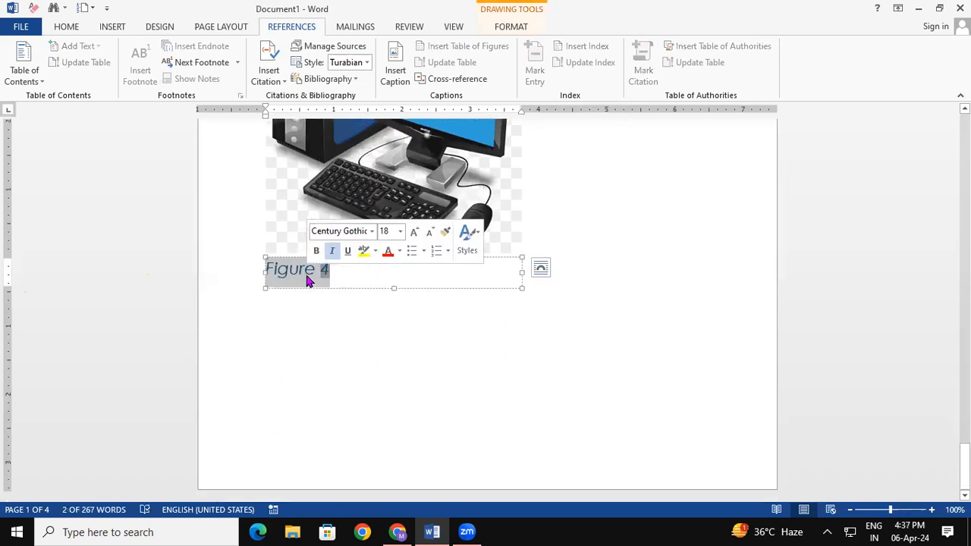
- Return to the page-1 table of figures (Figures 1–4) and place the cursor just below it
click(570, 383)
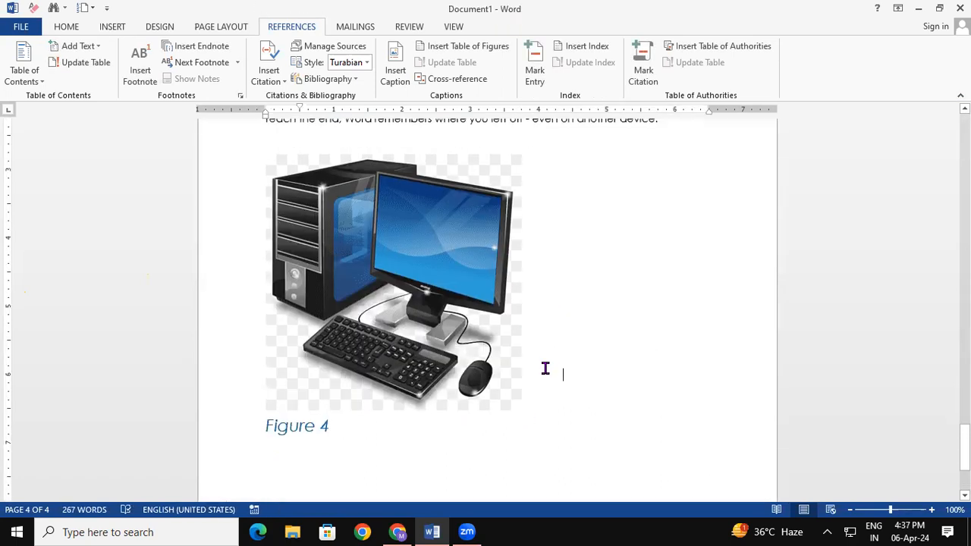
key(ctrl+Home)
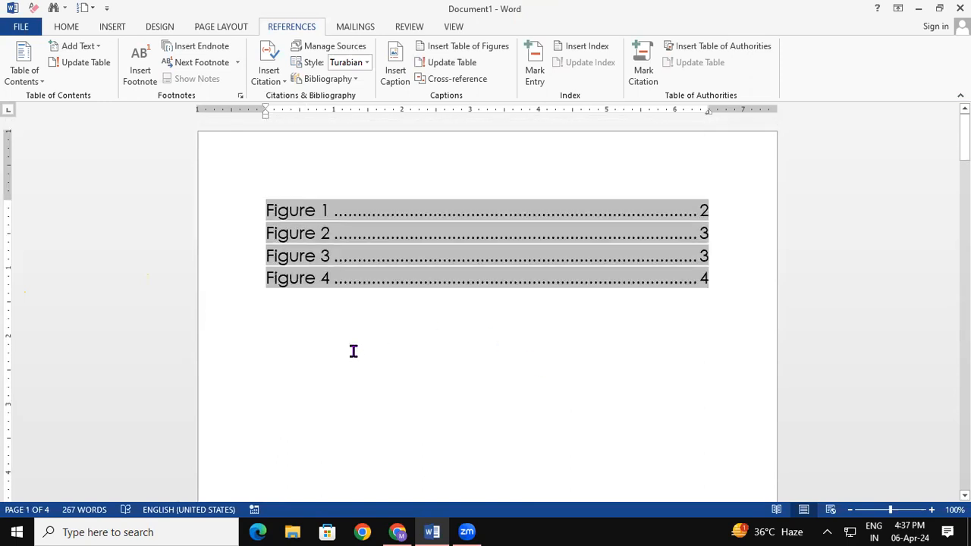
ctrl+click(315, 263)
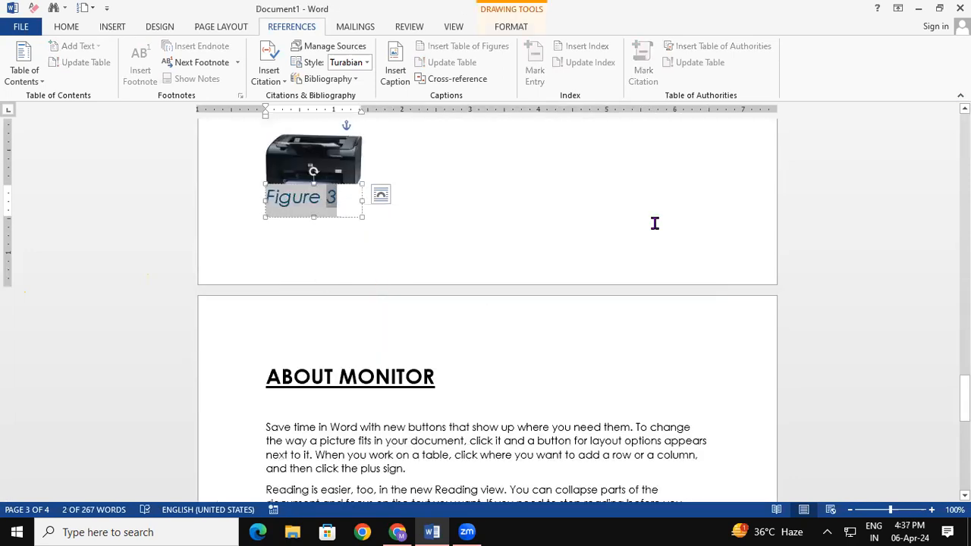
click(654, 223)
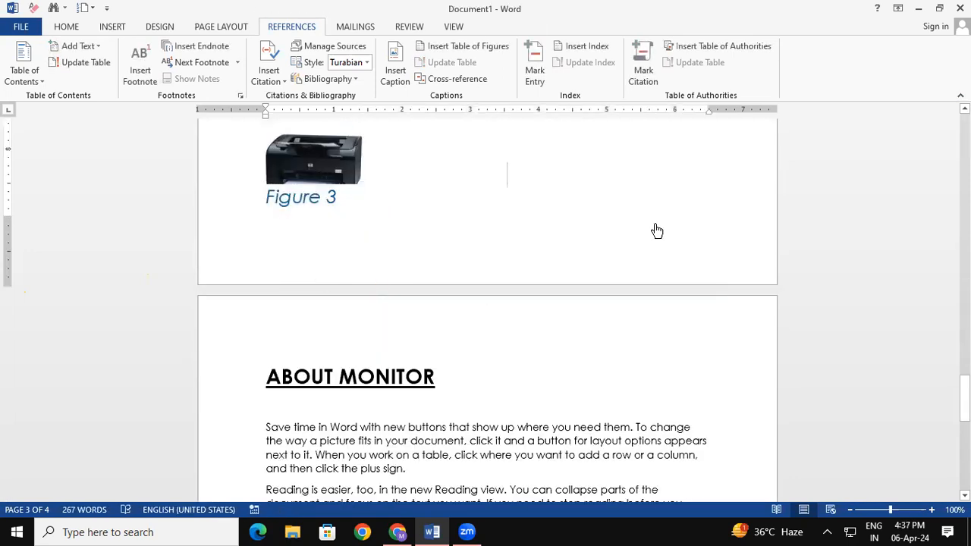
key(ctrl+Home)
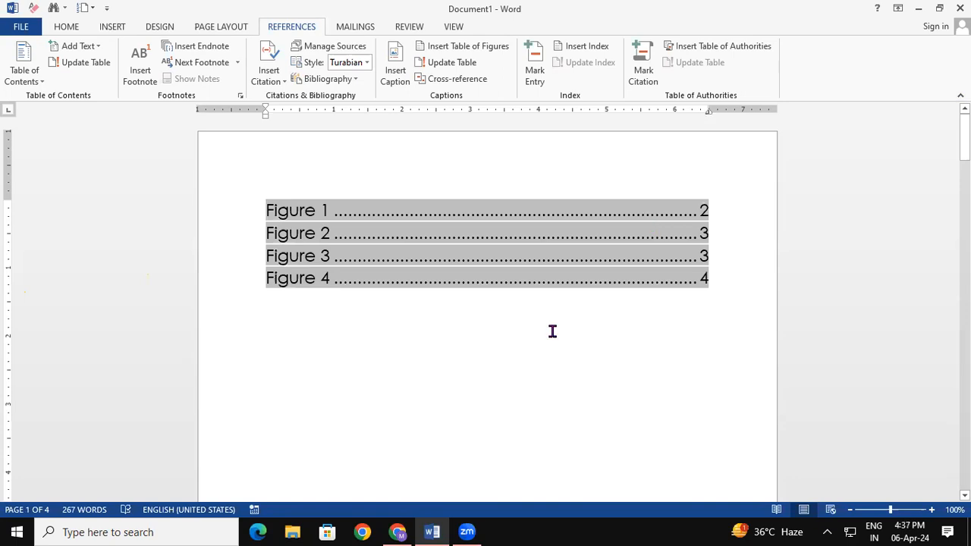
click(559, 369)
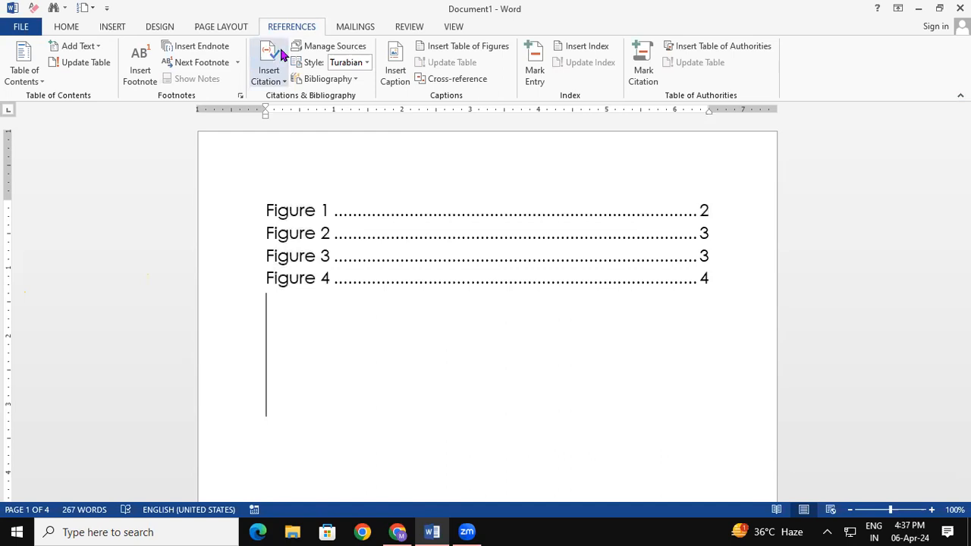
click(112, 26)
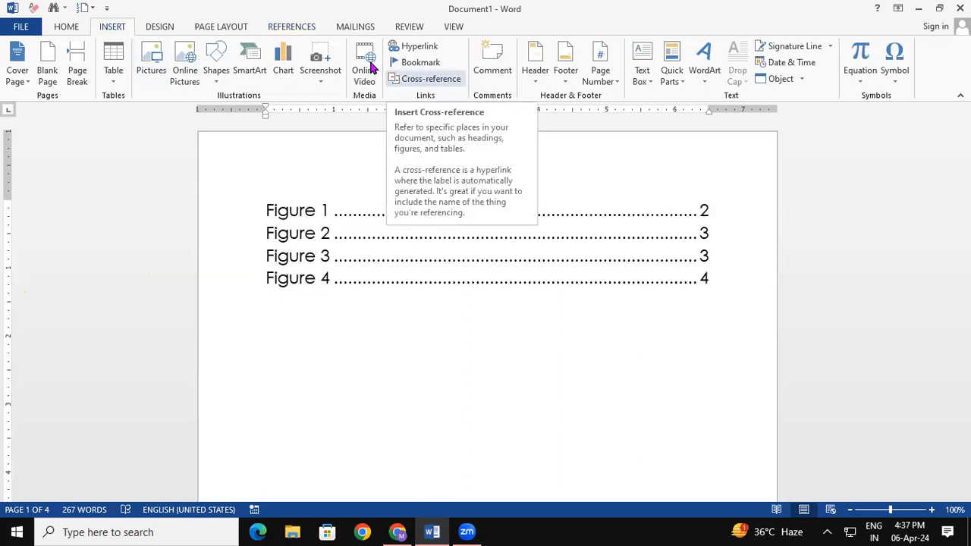
click(307, 30)
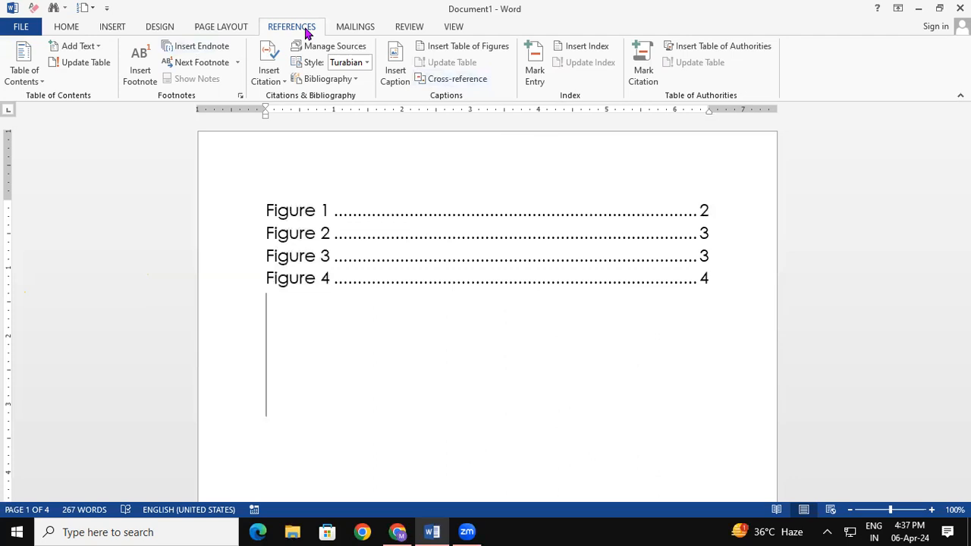
click(468, 84)
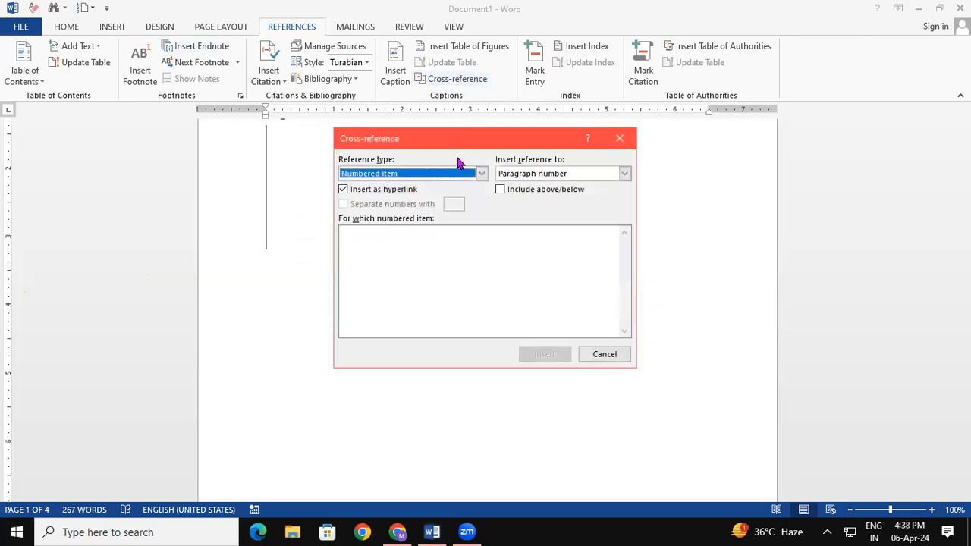
click(481, 176)
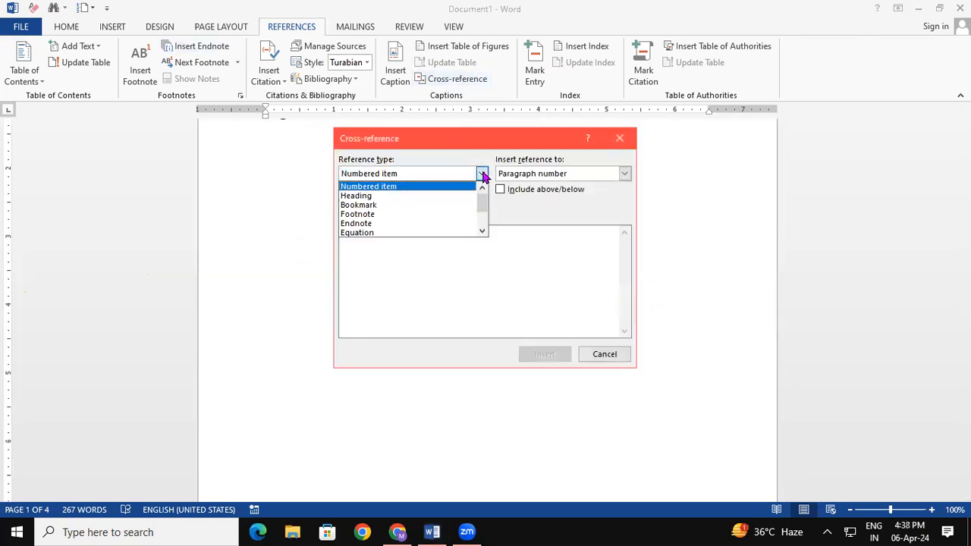
click(400, 219)
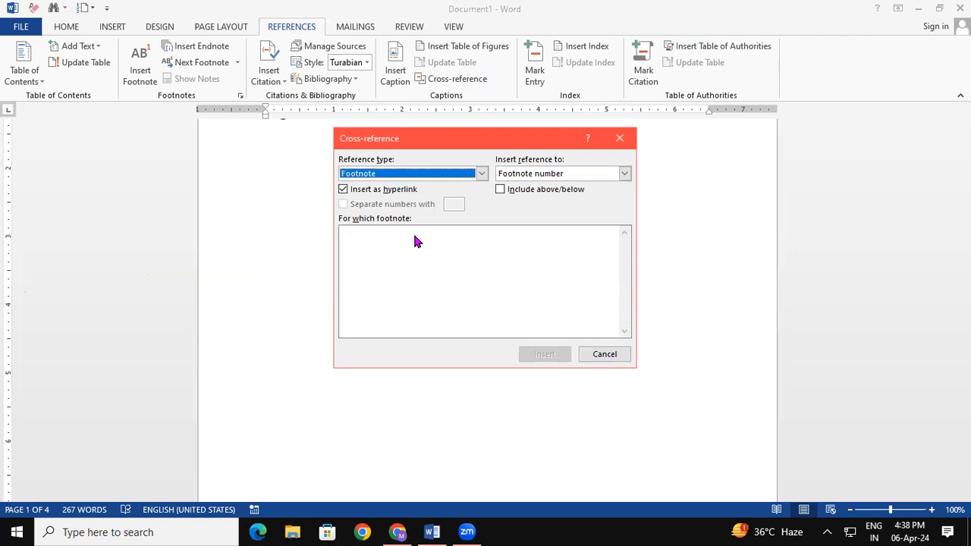
click(620, 138)
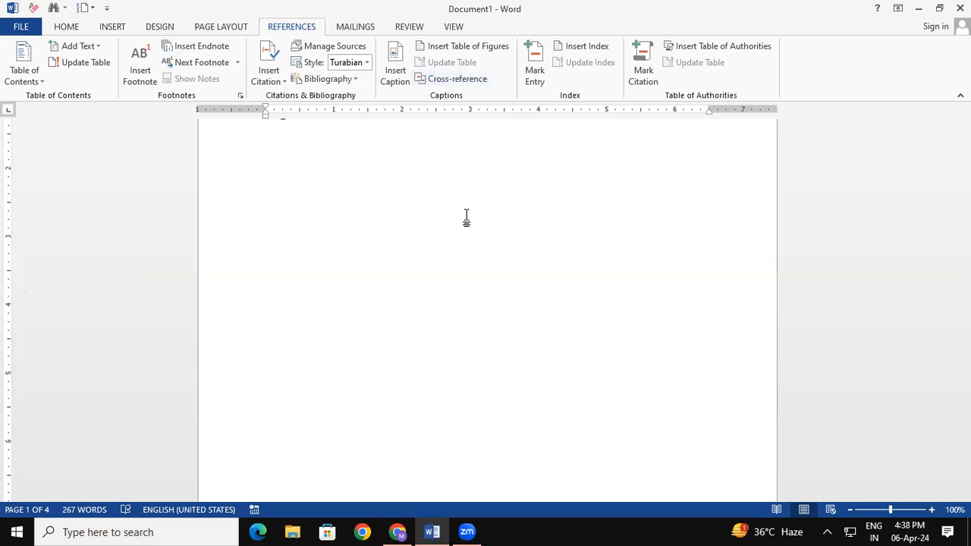
click(460, 80)
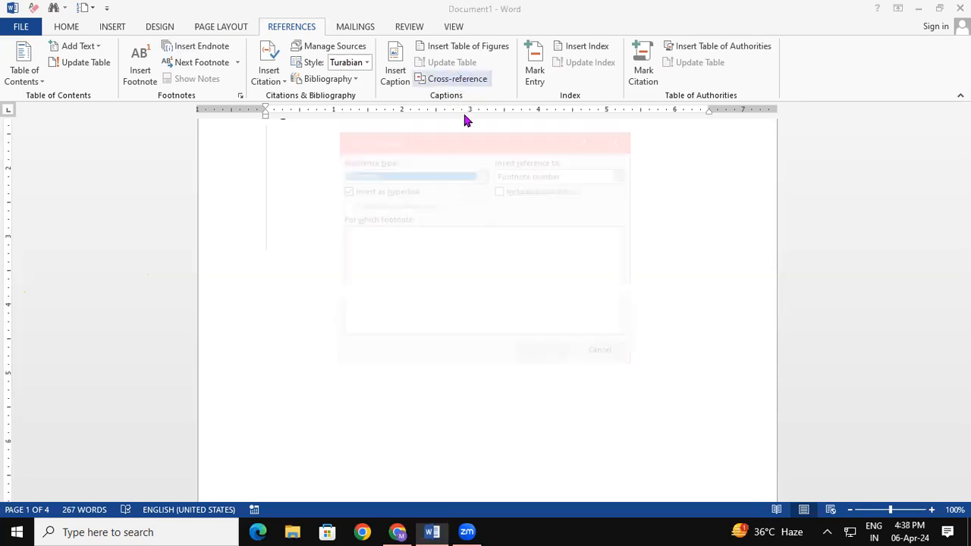
click(482, 173)
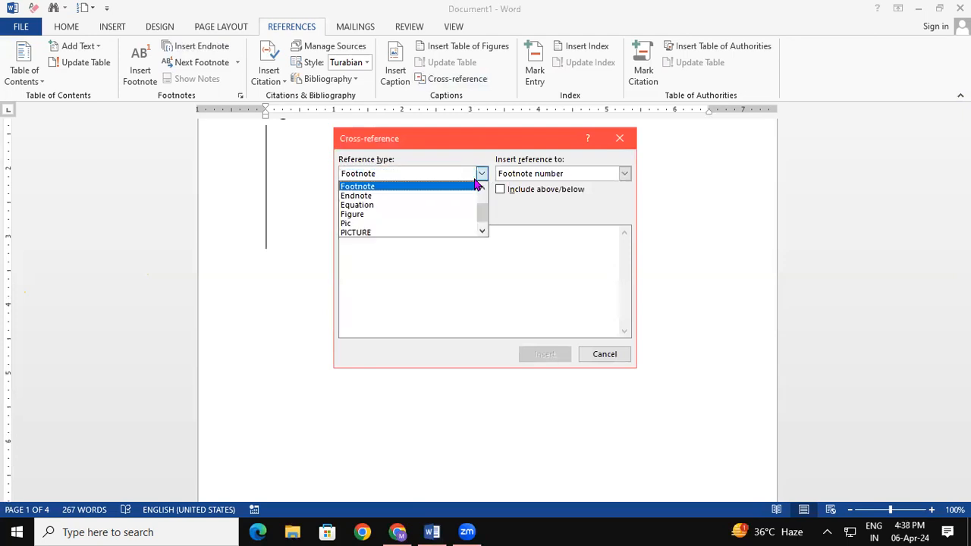
click(408, 196)
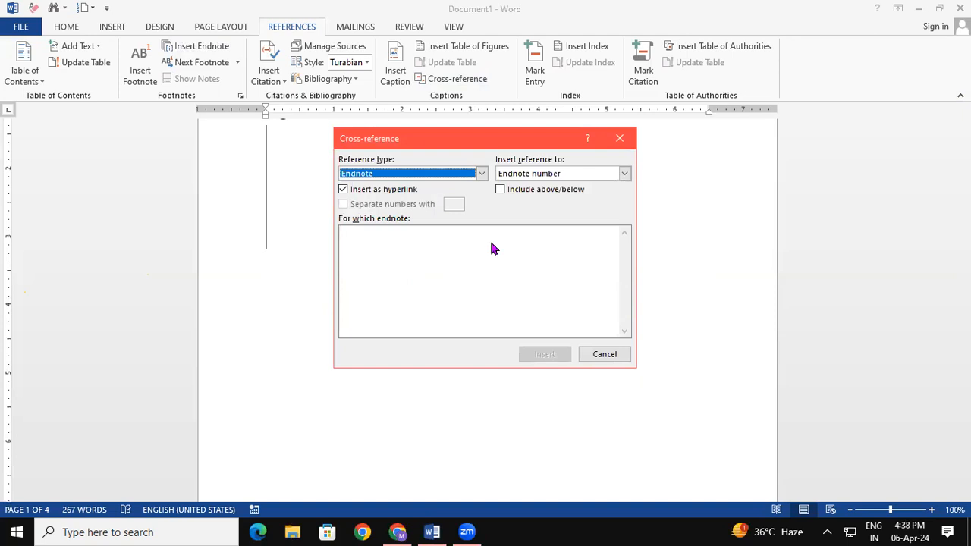
click(620, 138)
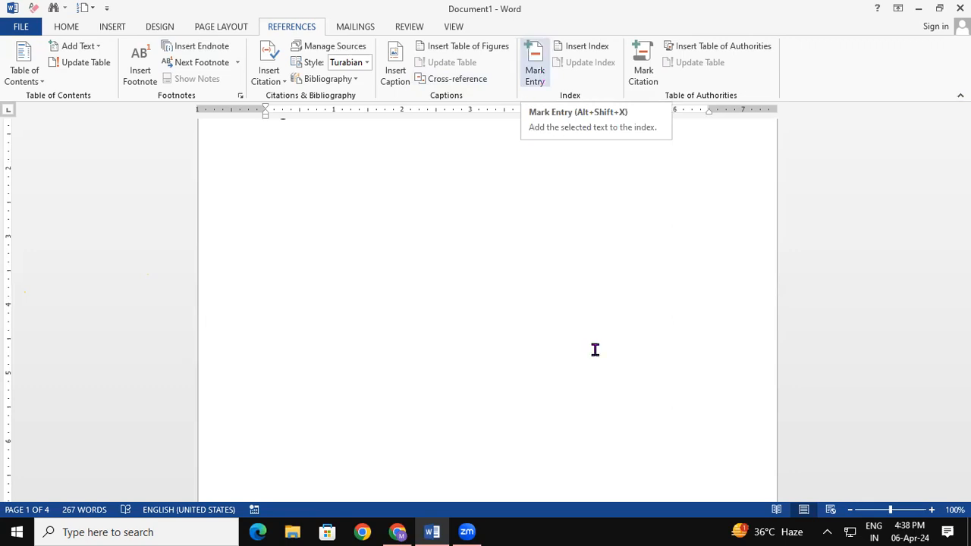
- Delete the Figure 1–4 table of figures, leaving page 1 blank before ABOUT COMPUTER
key(ctrl+a)
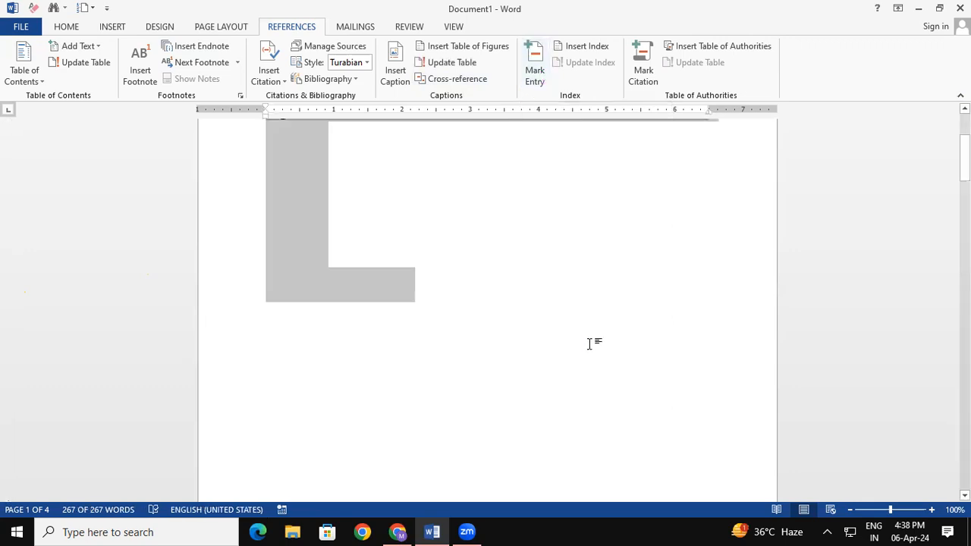
key(Delete)
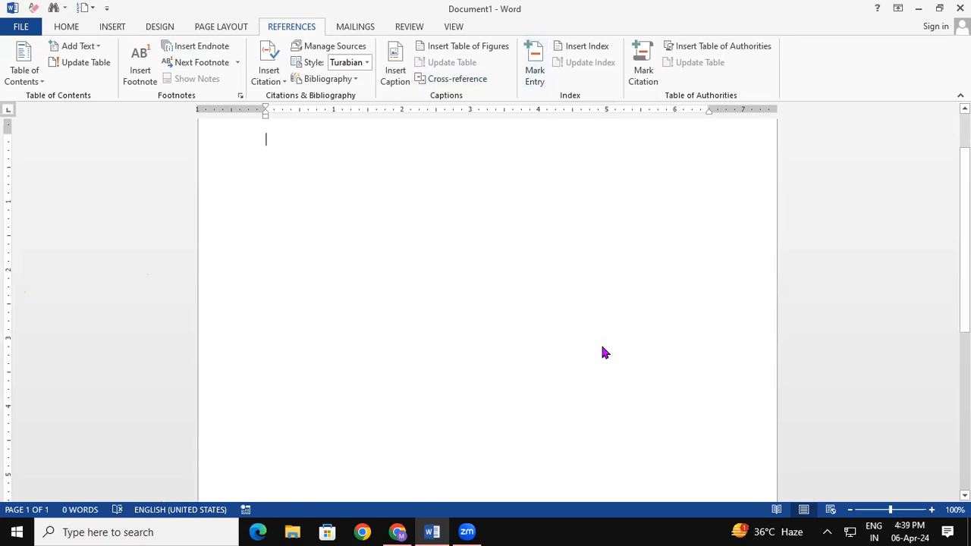
key(ctrl+z)
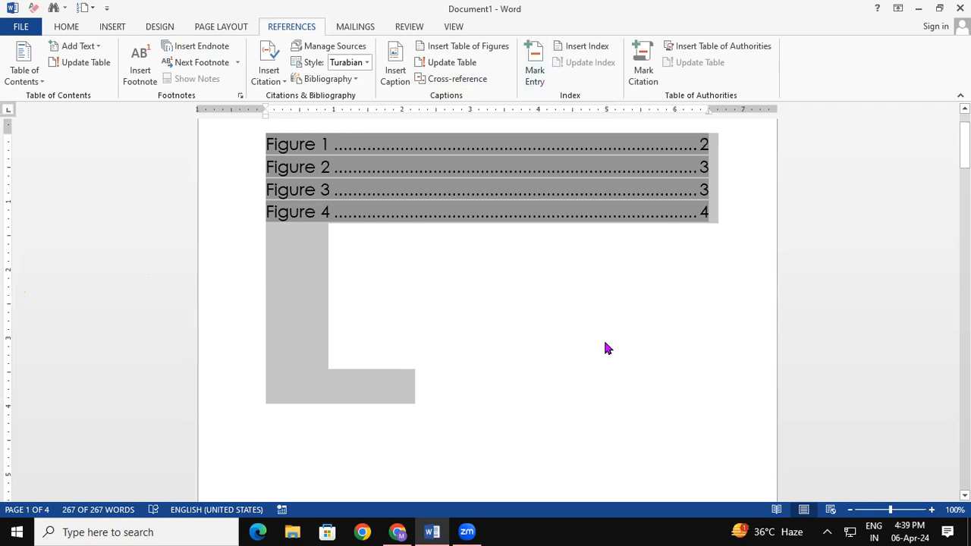
click(605, 348)
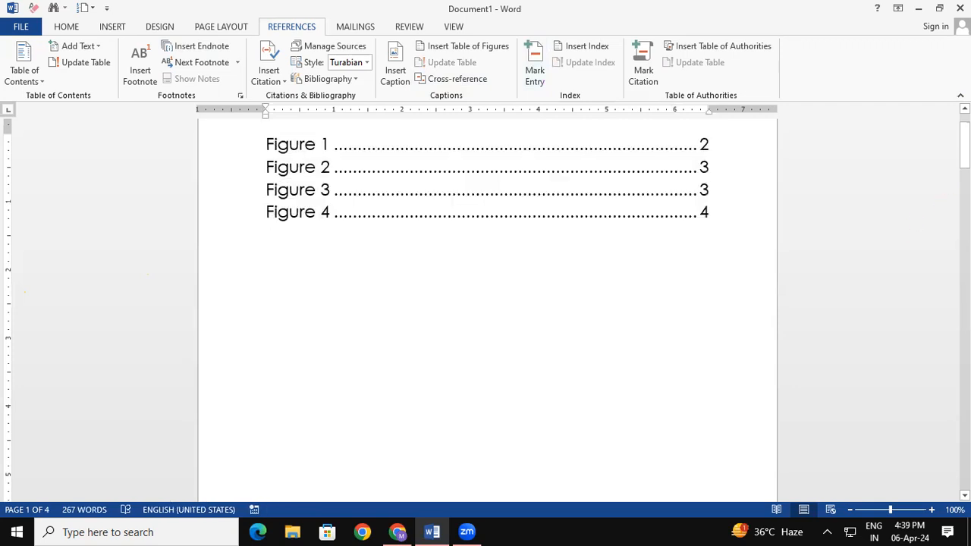
key(BackSpace)
key(BackSpace)
drag(964, 146, 963, 231)
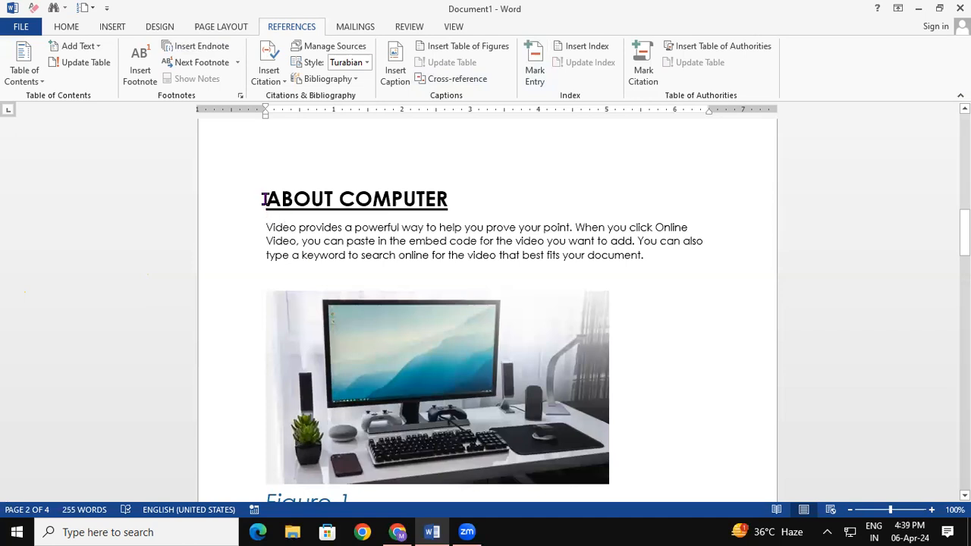
- Mark the ABOUT COMPUTER and ABOUT MOUSE headings as index entries
drag(329, 199, 423, 210)
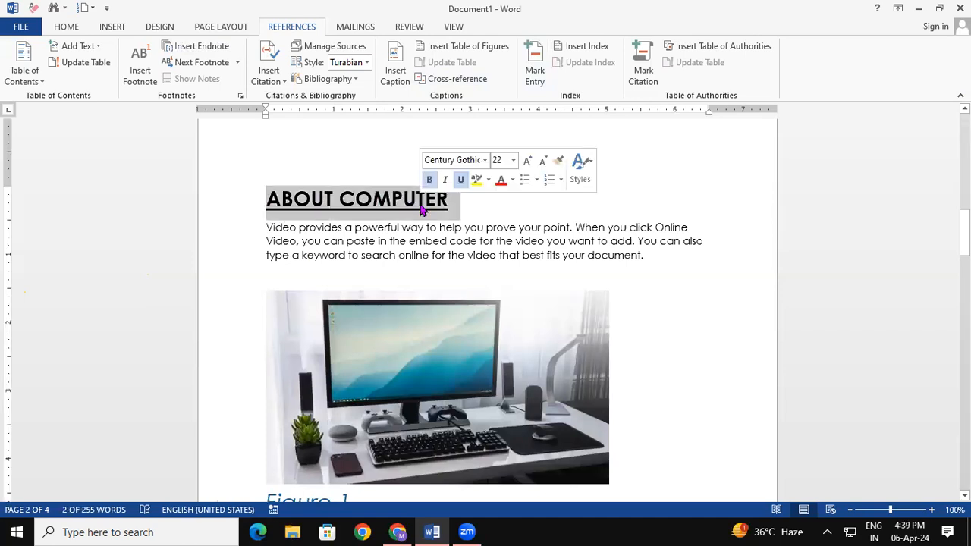
click(534, 68)
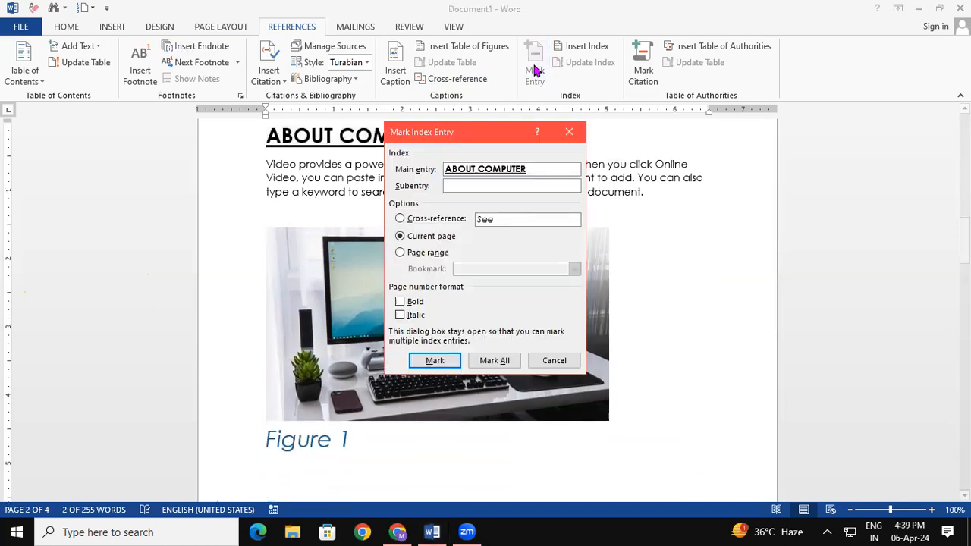
click(452, 362)
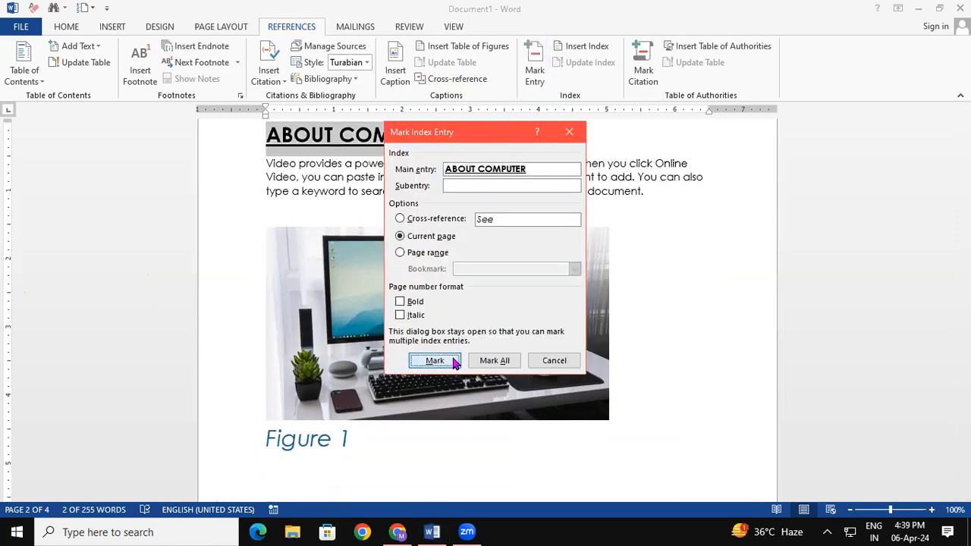
click(553, 361)
drag(965, 242, 964, 324)
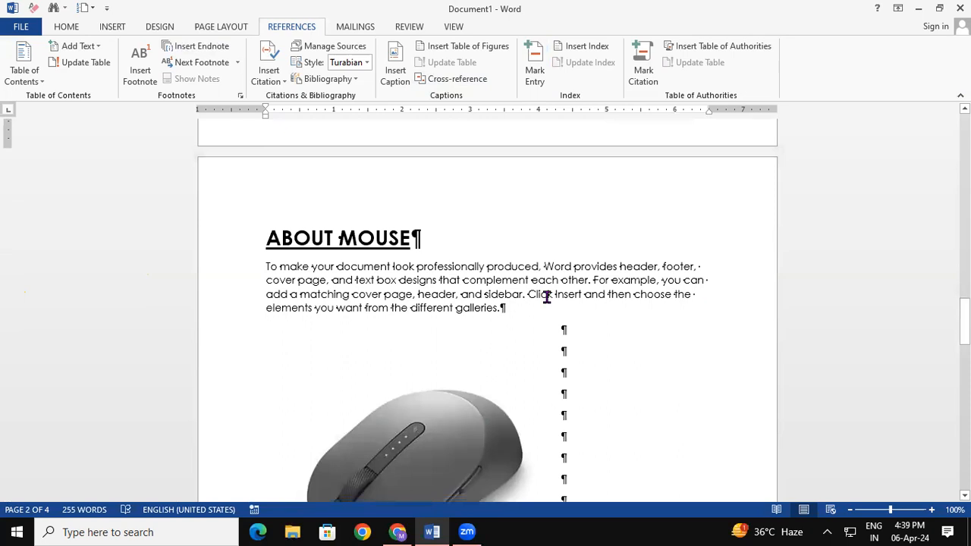
click(243, 250)
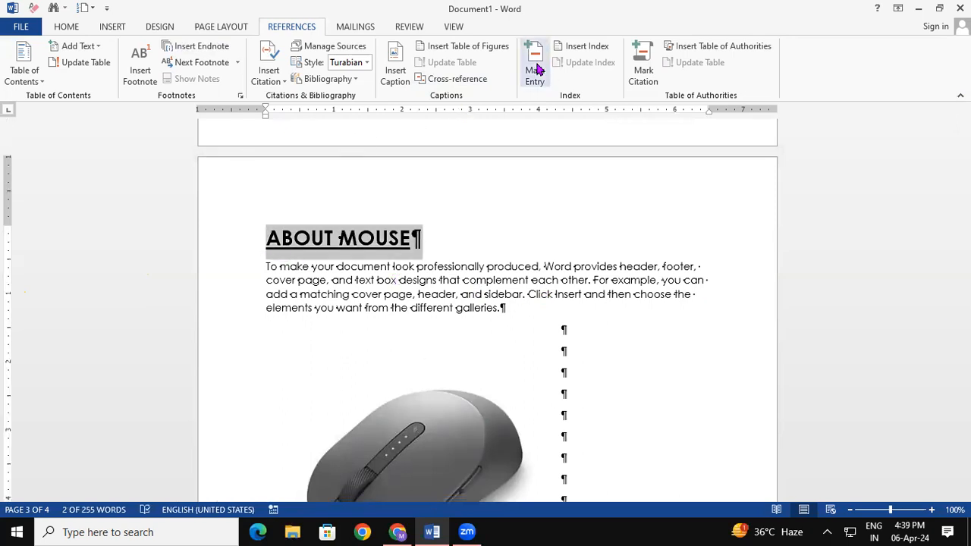
click(536, 69)
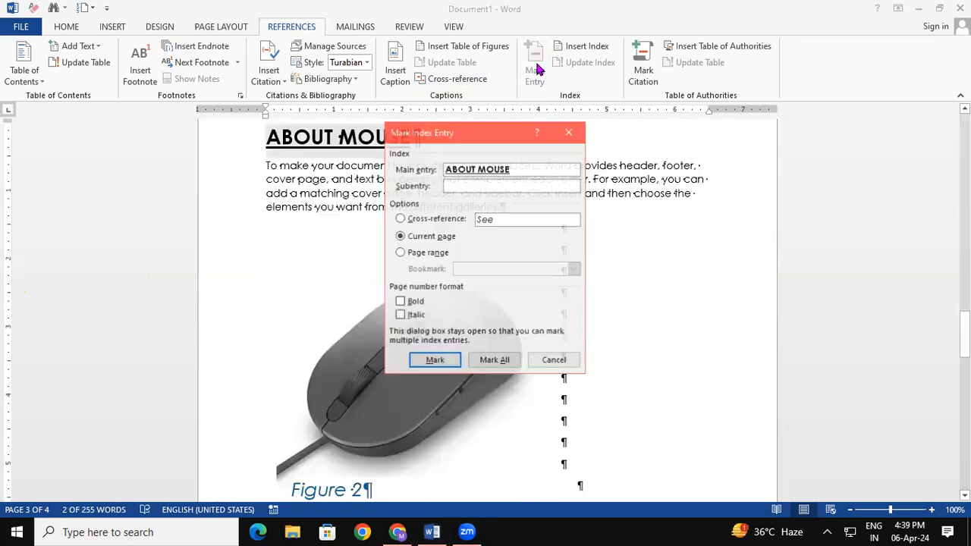
click(446, 362)
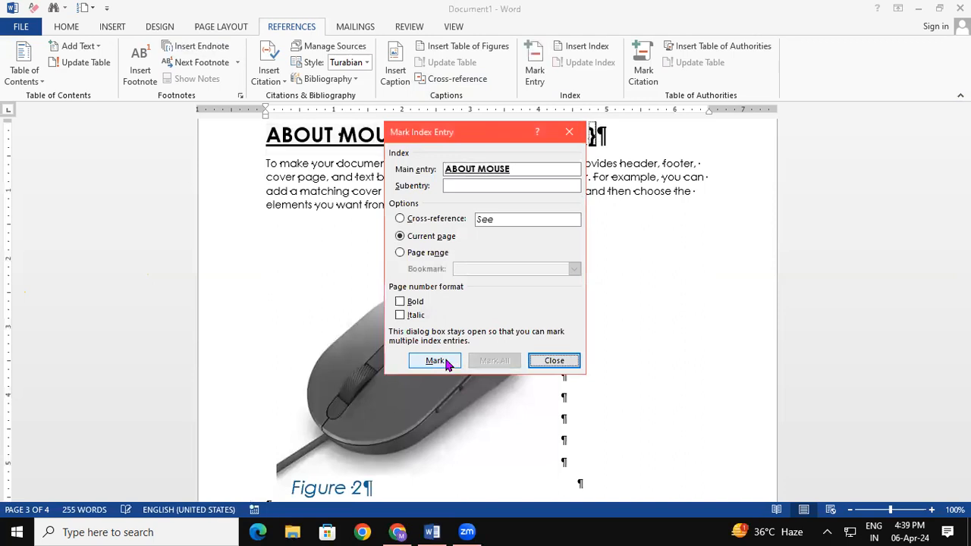
click(555, 358)
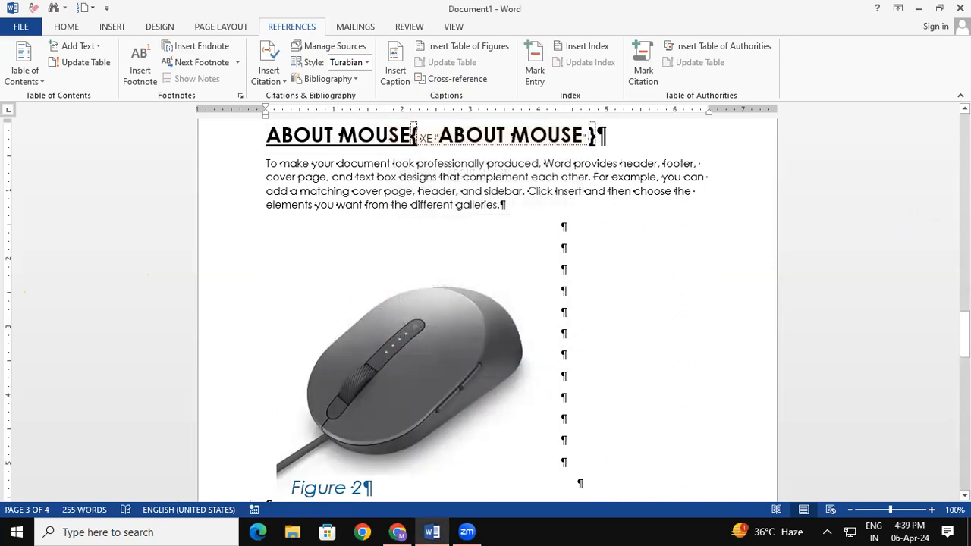
- Mark the ABOUT PRINTER and ABOUT MONITOR headings as index entries
scroll(941, 369, down, 10)
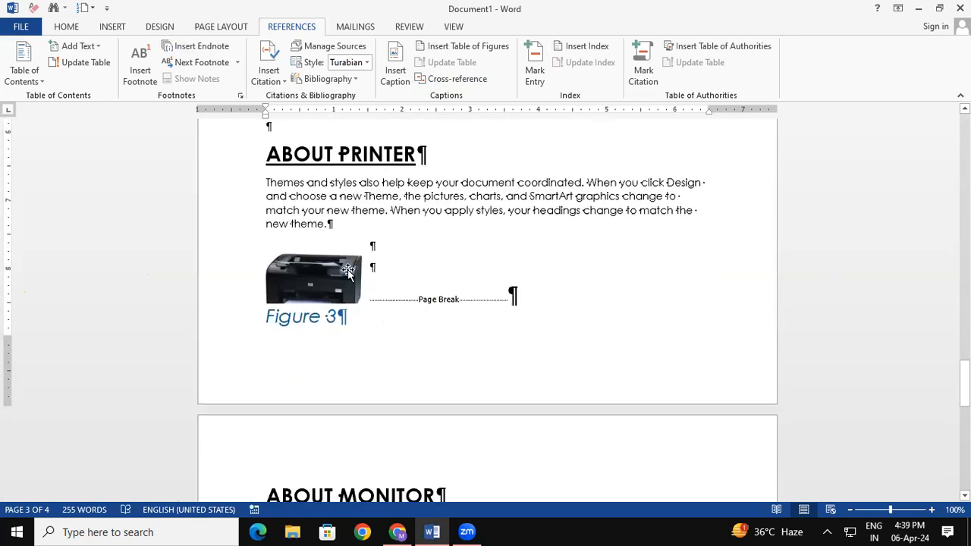
click(226, 164)
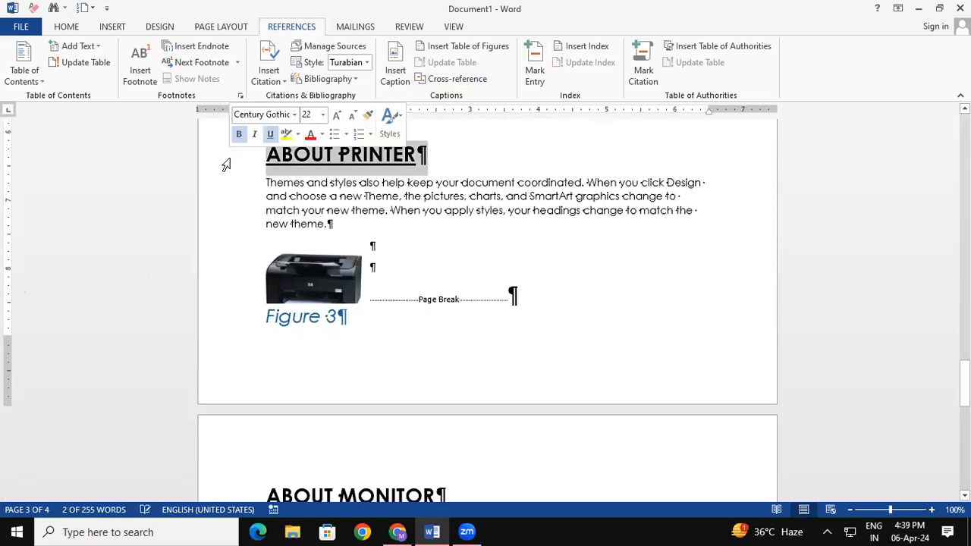
click(533, 79)
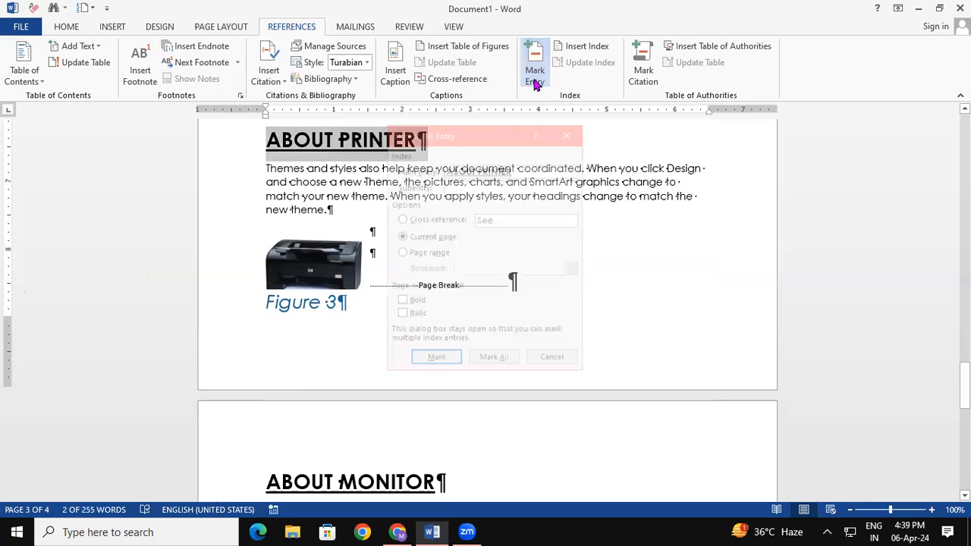
click(429, 359)
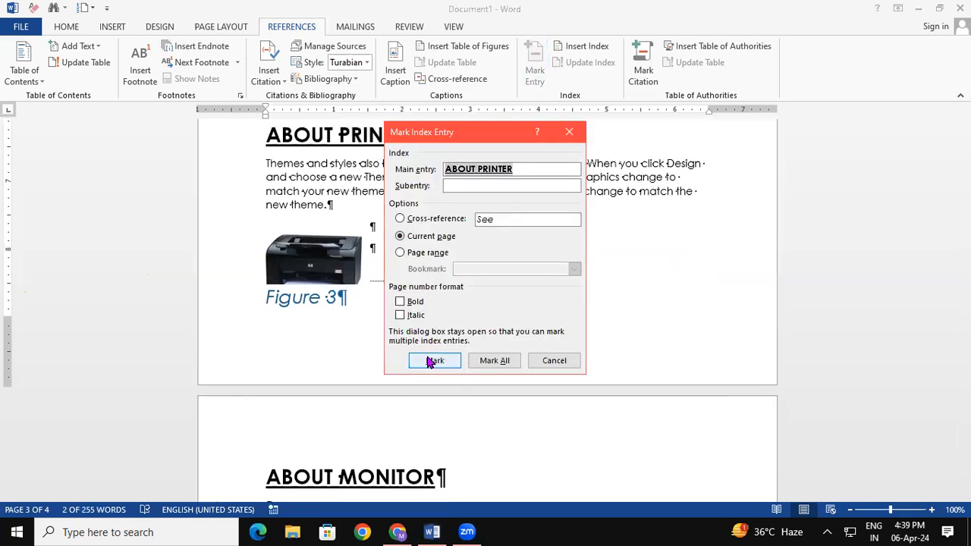
click(554, 360)
drag(964, 381, 964, 416)
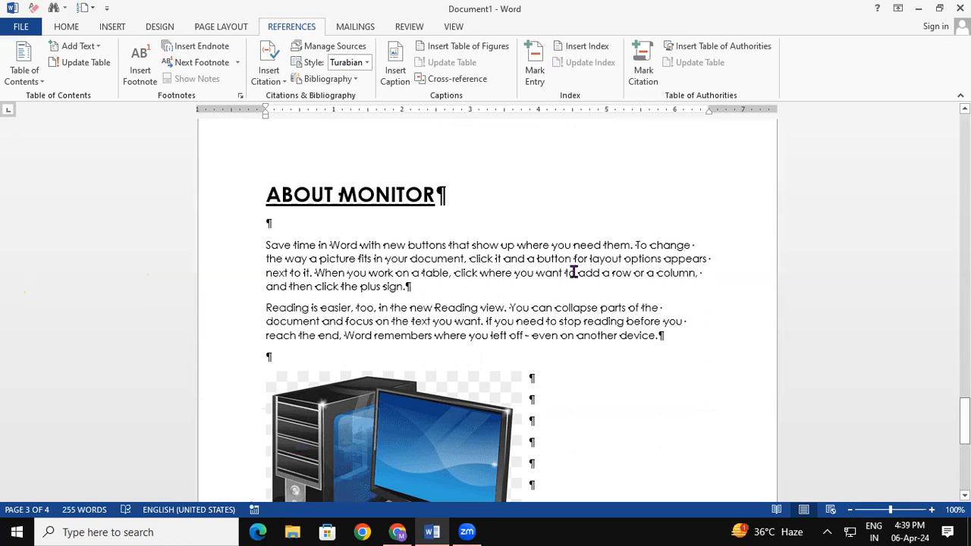
click(223, 207)
click(533, 54)
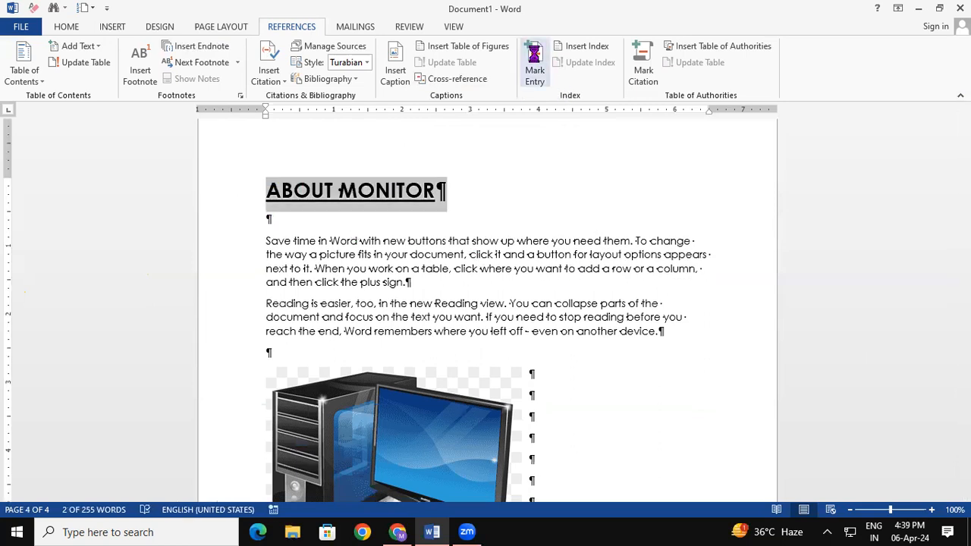
click(447, 361)
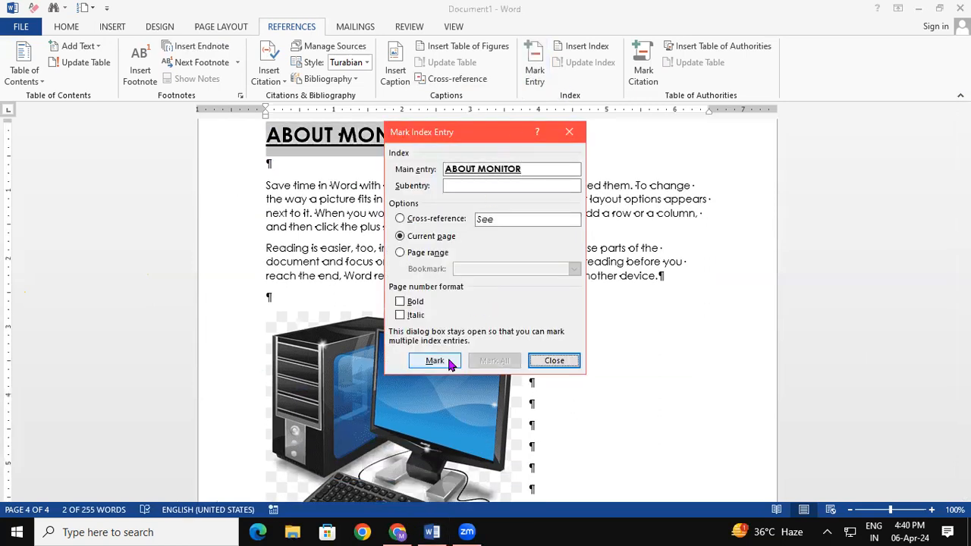
click(554, 361)
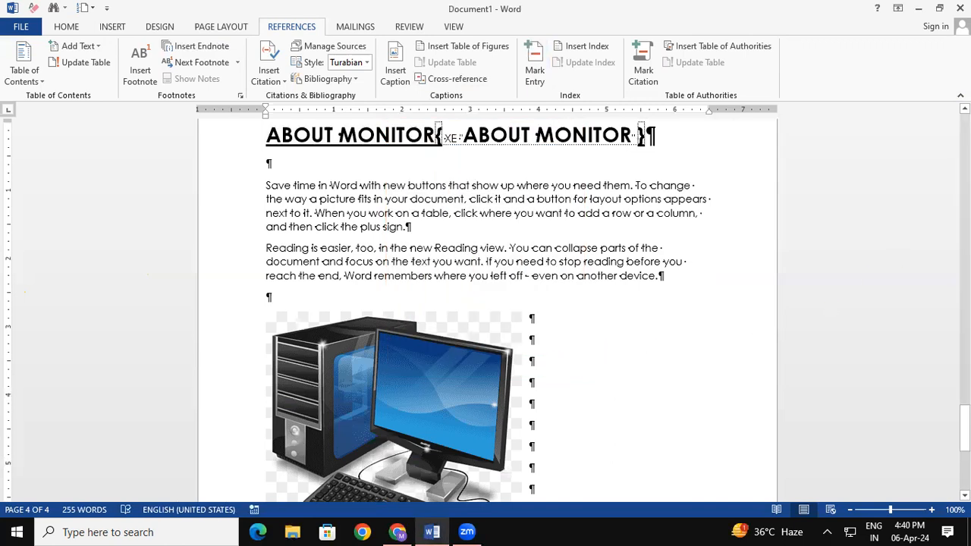
- Delete the empty paragraph at the top of page 2
scroll(565, 299, down, 5)
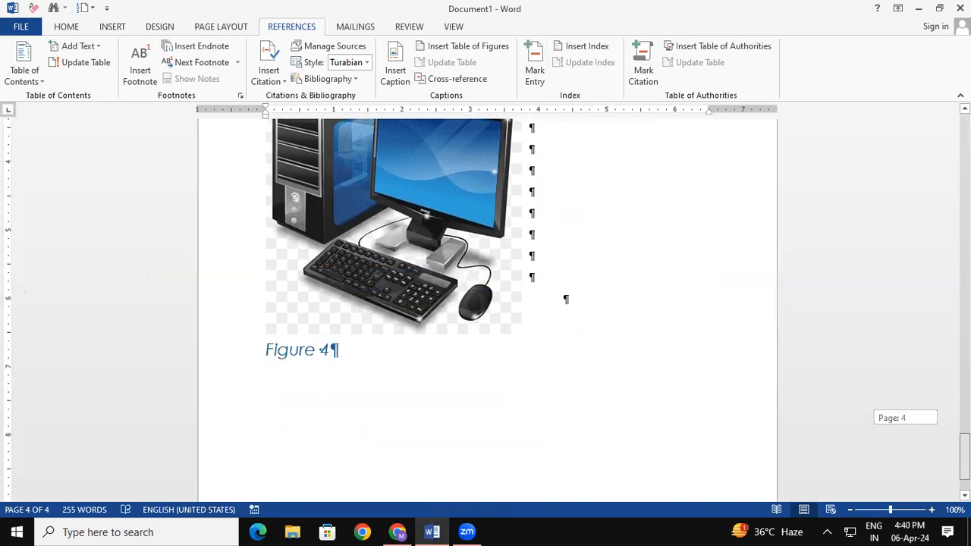
scroll(566, 299, up, 20)
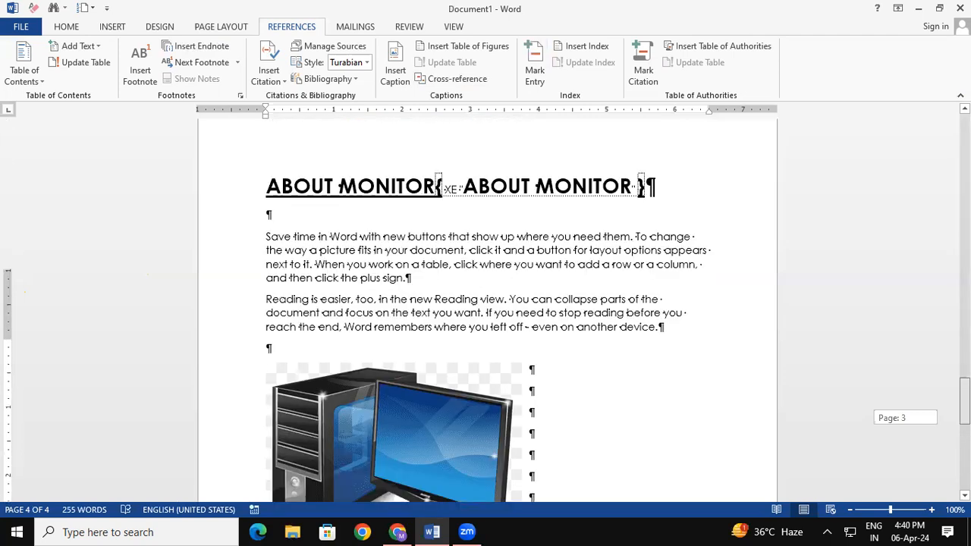
scroll(485, 304, up, 3)
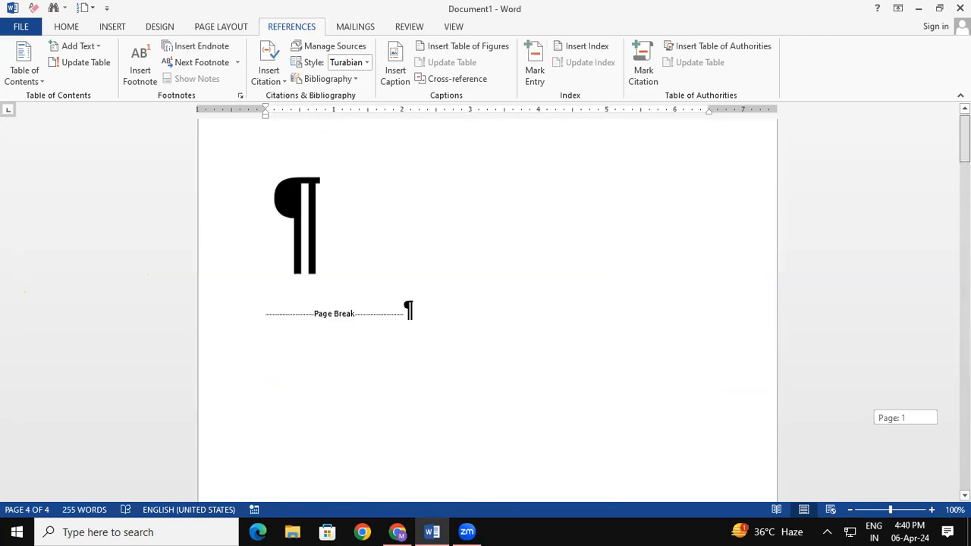
click(447, 297)
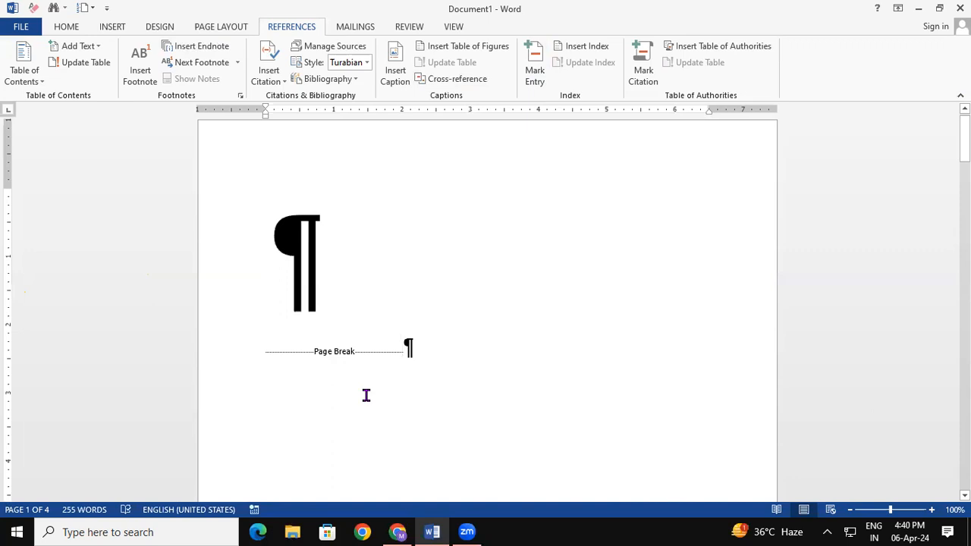
key(Down)
key(Down)
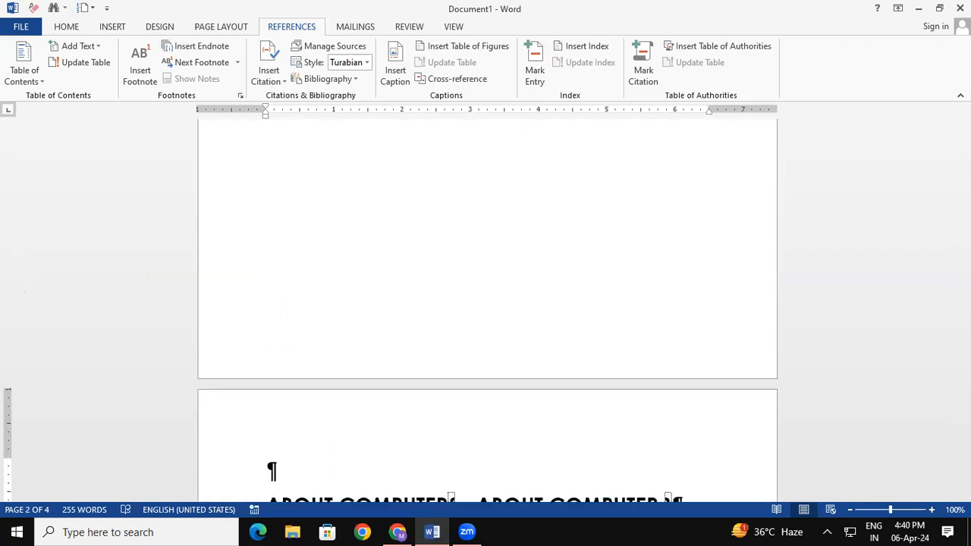
key(BackSpace)
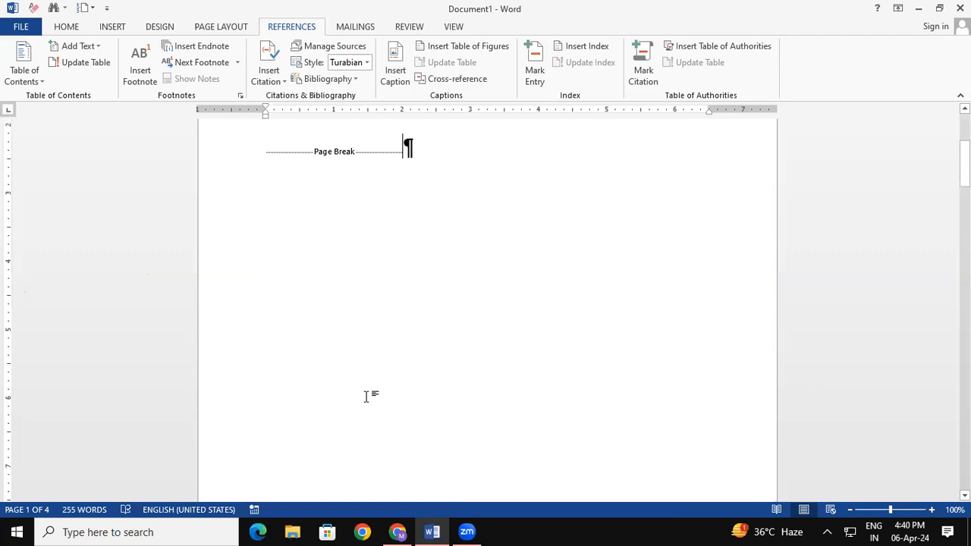
- Insert a two-column index of the ABOUT headings at the top of page 2
click(590, 51)
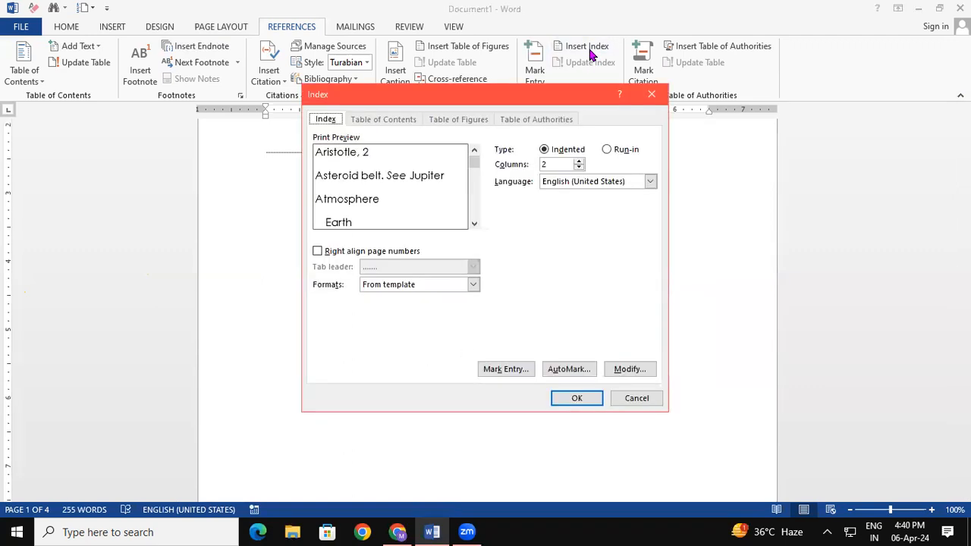
click(573, 401)
drag(965, 203, 965, 230)
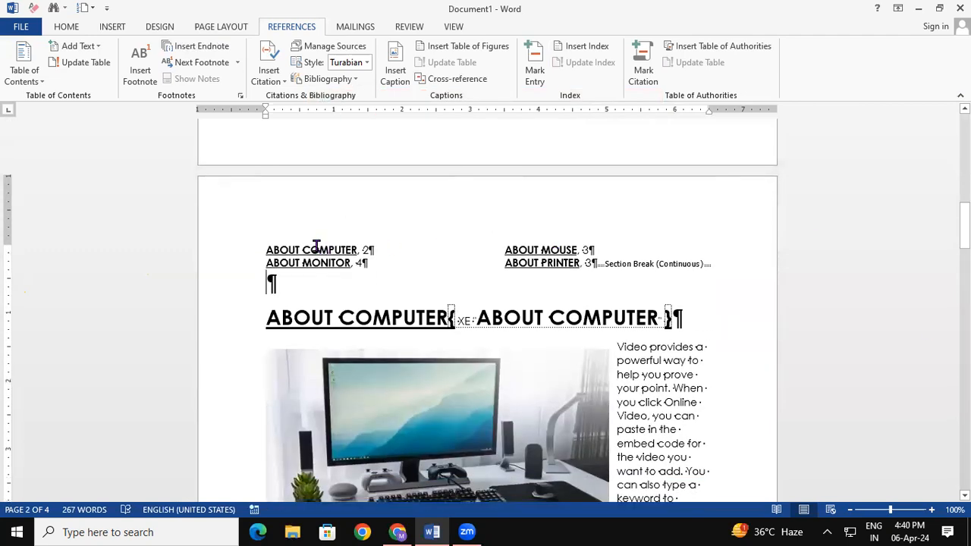
click(267, 249)
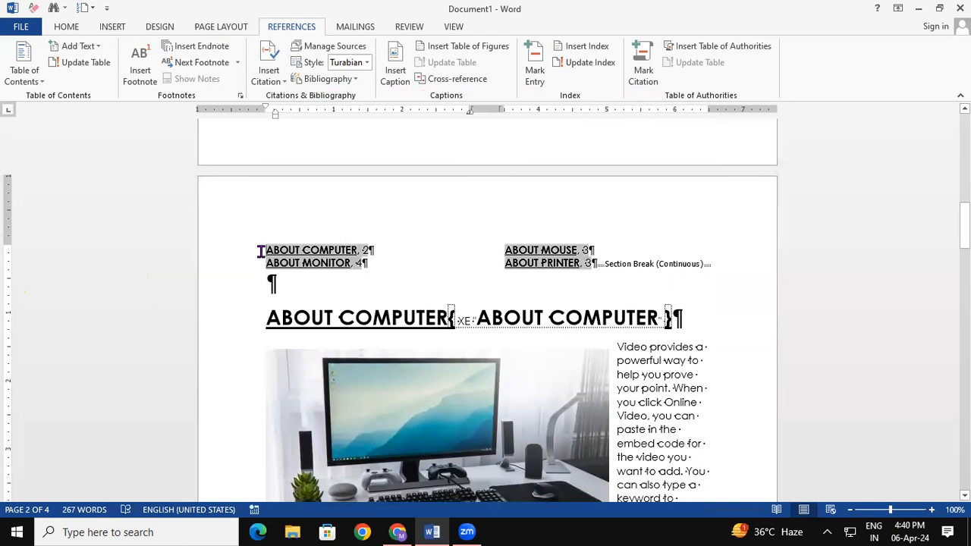
key(Up)
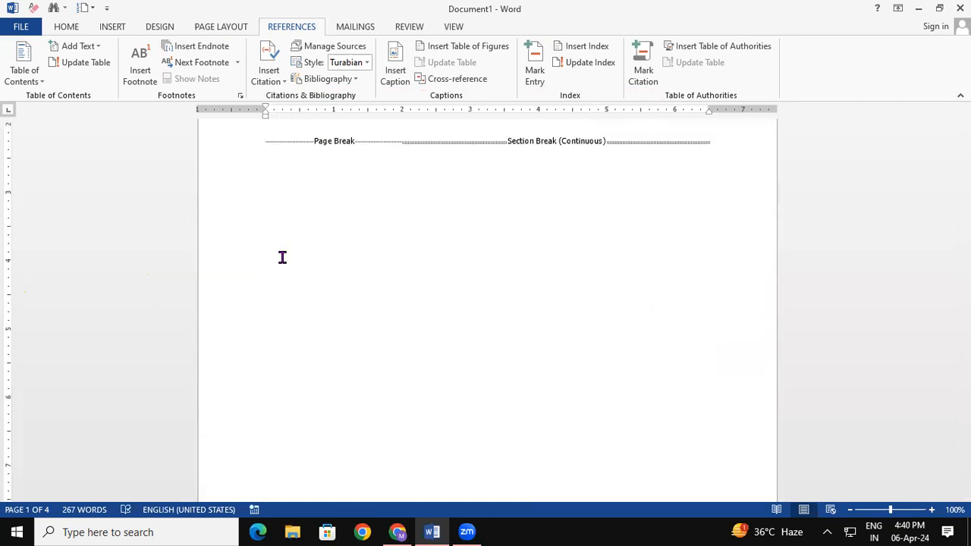
key(BackSpace)
key(BackSpace)
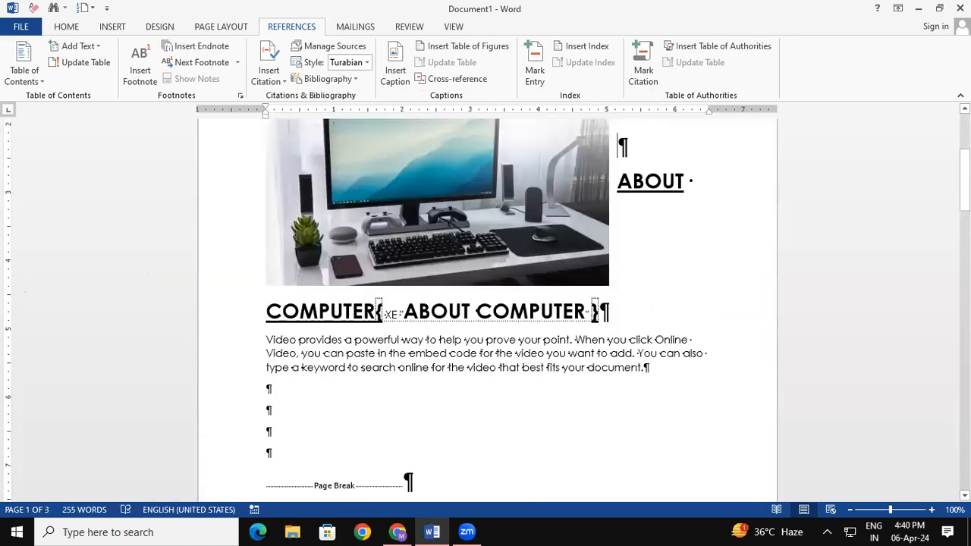
drag(965, 180, 965, 146)
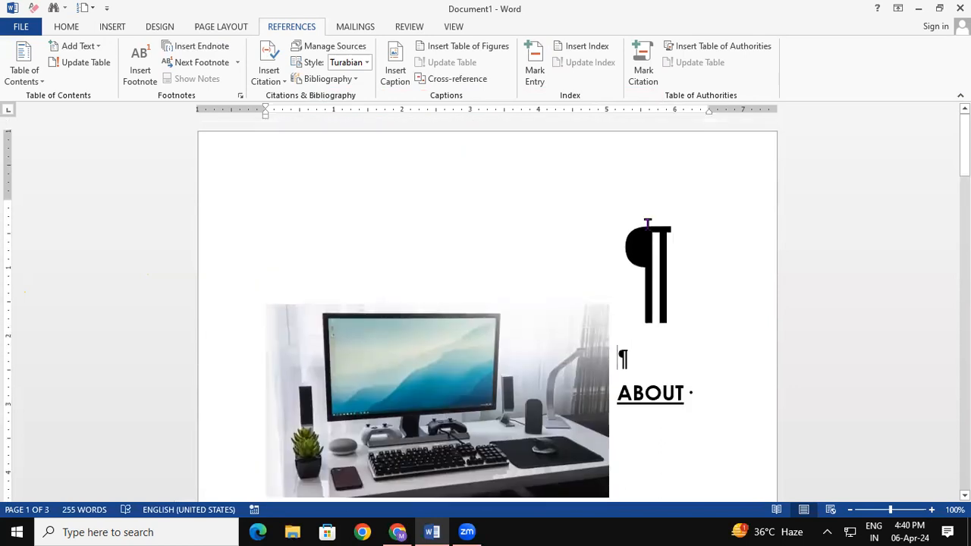
key(ctrl+z)
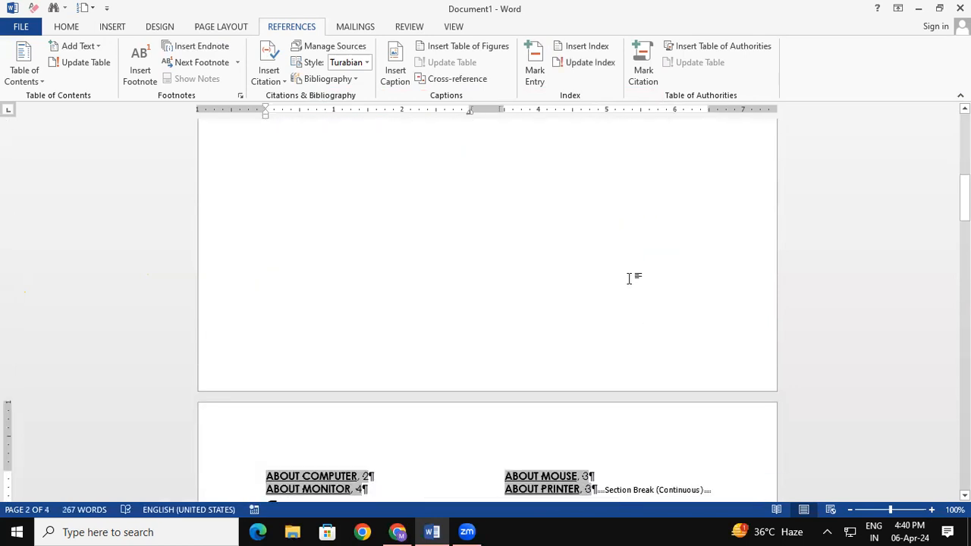
drag(965, 197, 965, 221)
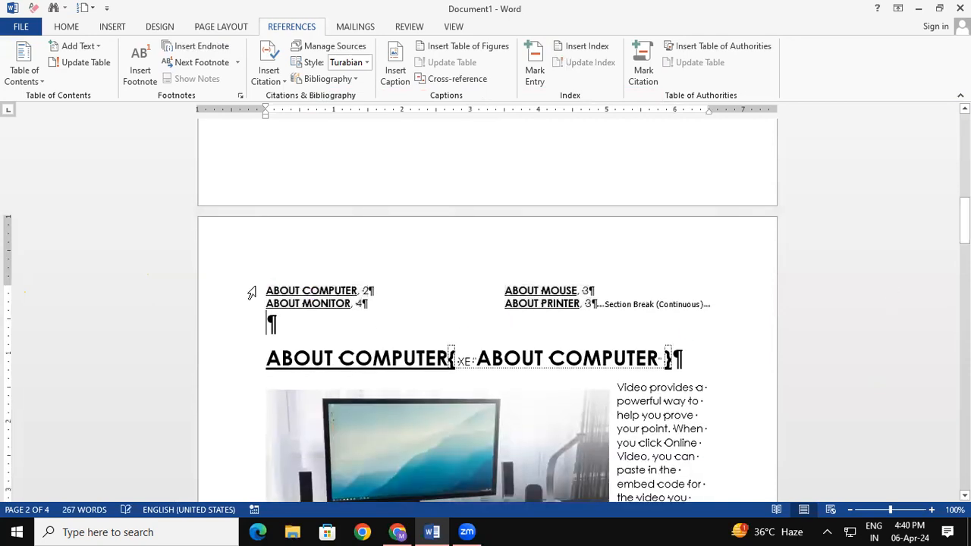
- Enlarge the index entries' font size with Ctrl+Shift+>
drag(256, 288, 595, 319)
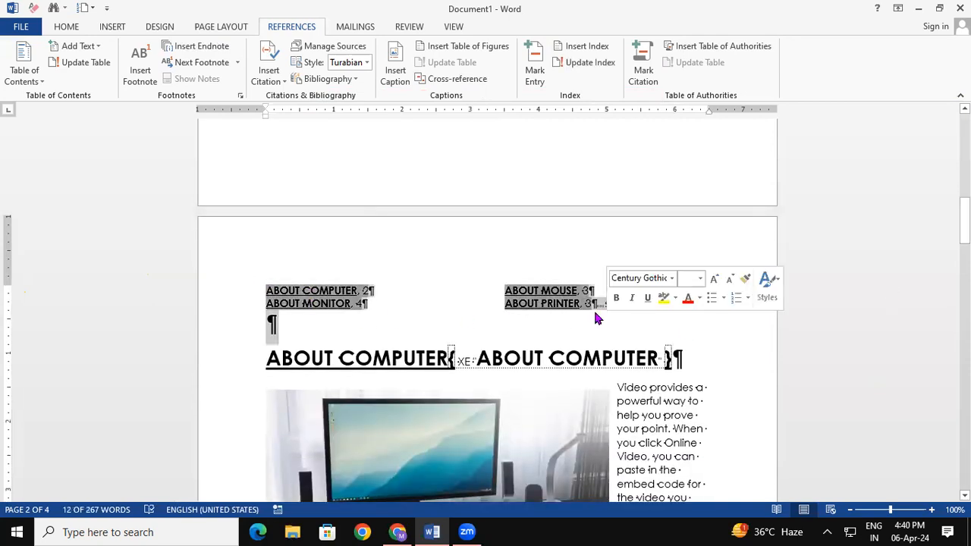
key(ctrl+shift+period)
key(ctrl+shift+period)
key(ctrl+shift+period)
key(ctrl+shift+period)
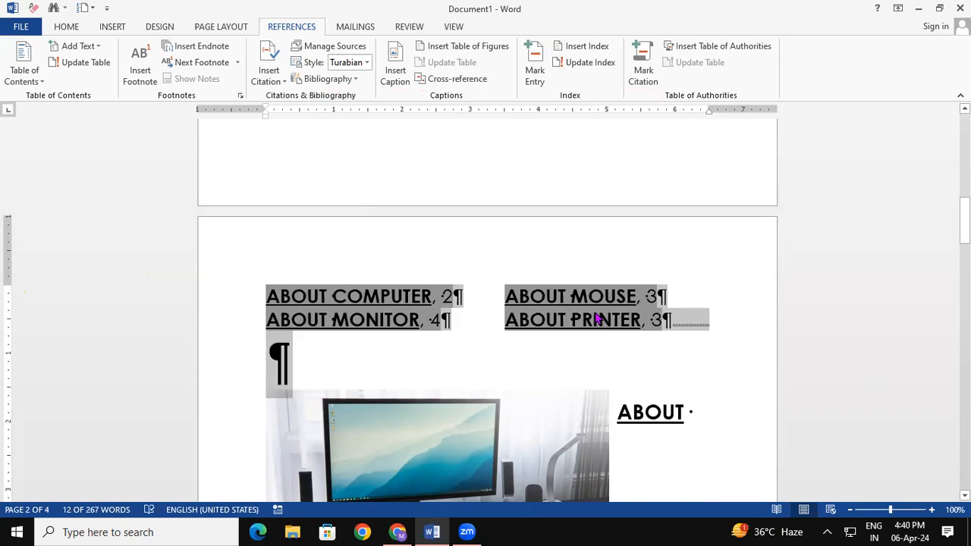
click(448, 366)
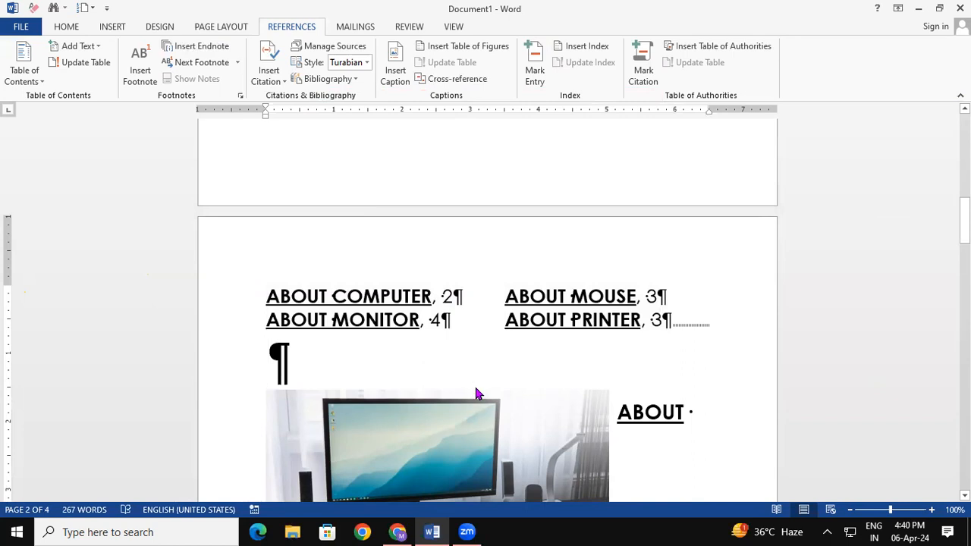
key(ctrl+a)
click(71, 30)
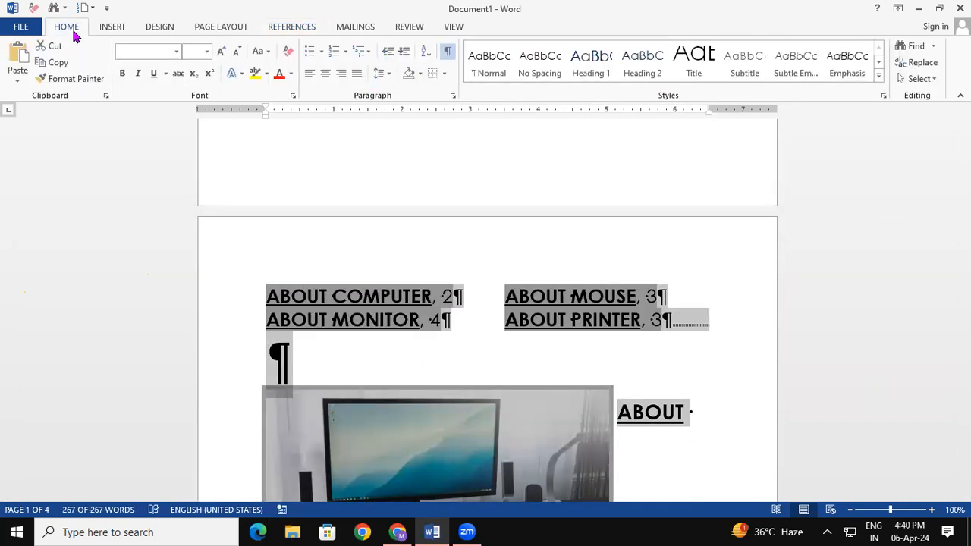
- Turn off Show/Hide ¶ so the enlarged page-2 index displays without formatting marks
click(448, 51)
click(685, 355)
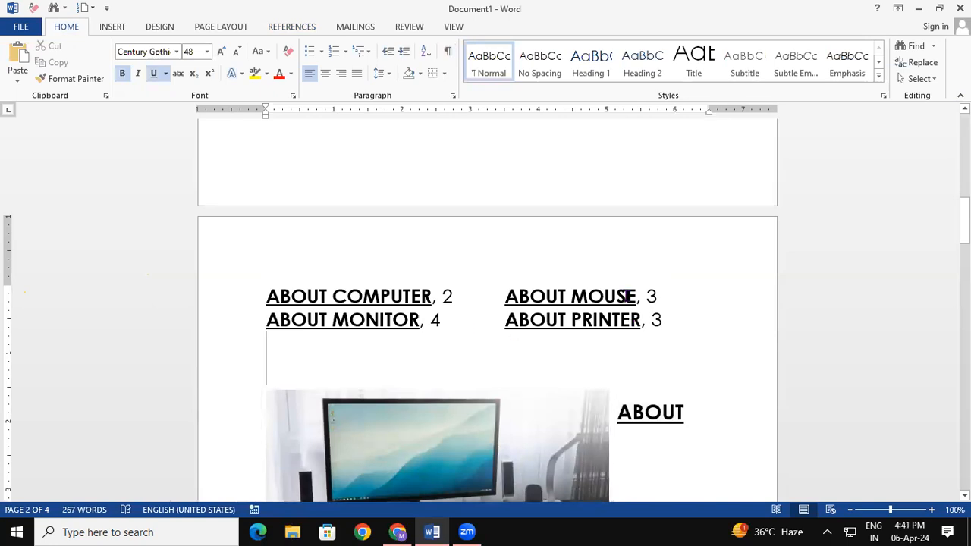
click(311, 28)
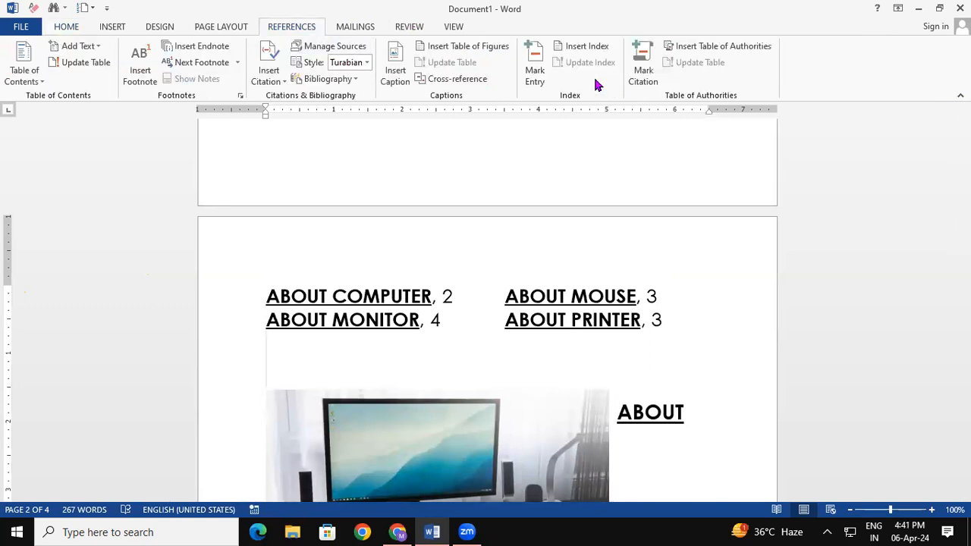
drag(964, 221, 964, 416)
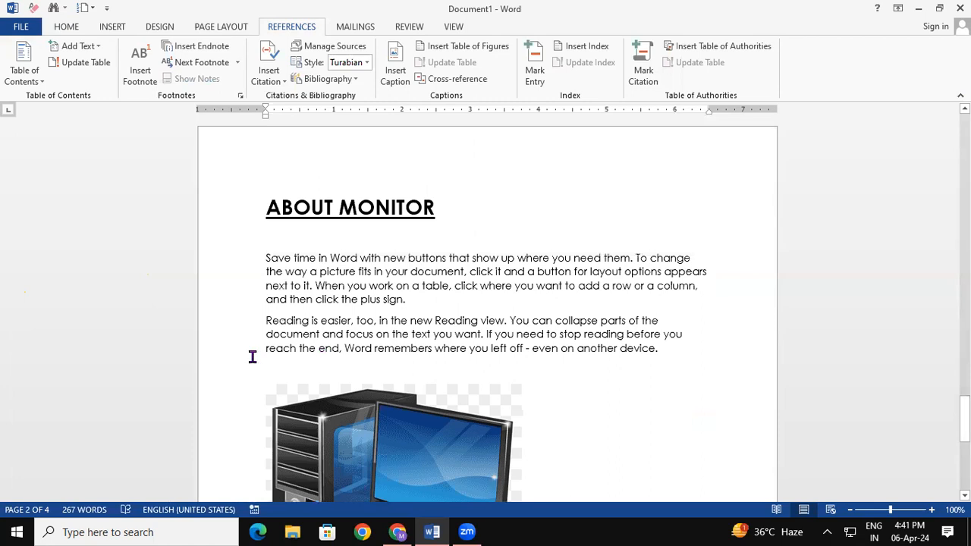
- Enlarge the phrase 'Reading is easier' one size and mark it as an index entry
drag(265, 322, 339, 326)
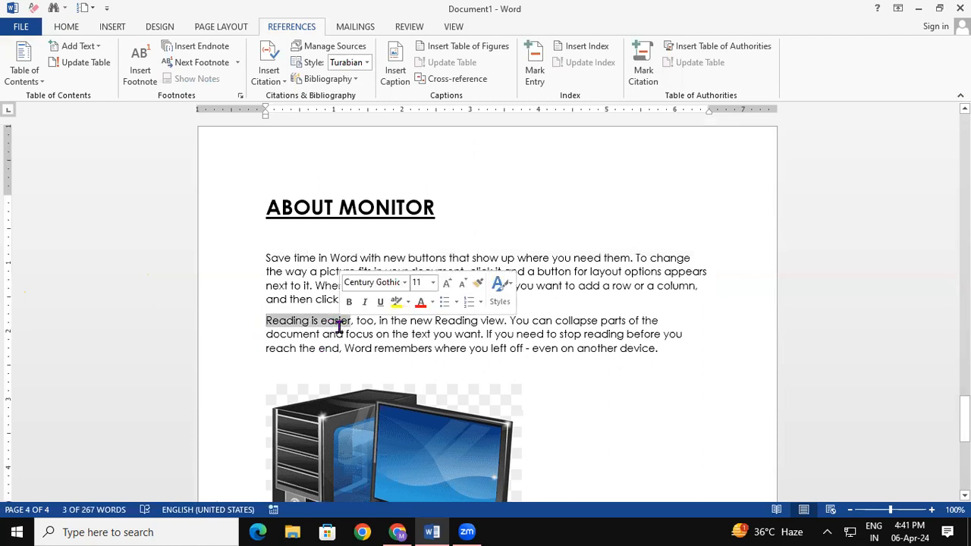
key(ctrl+shift+period)
key(ctrl+shift+period)
key(ctrl+shift+period)
key(ctrl+shift+period)
key(ctrl+shift+period)
key(ctrl+shift+period)
key(ctrl+shift+period)
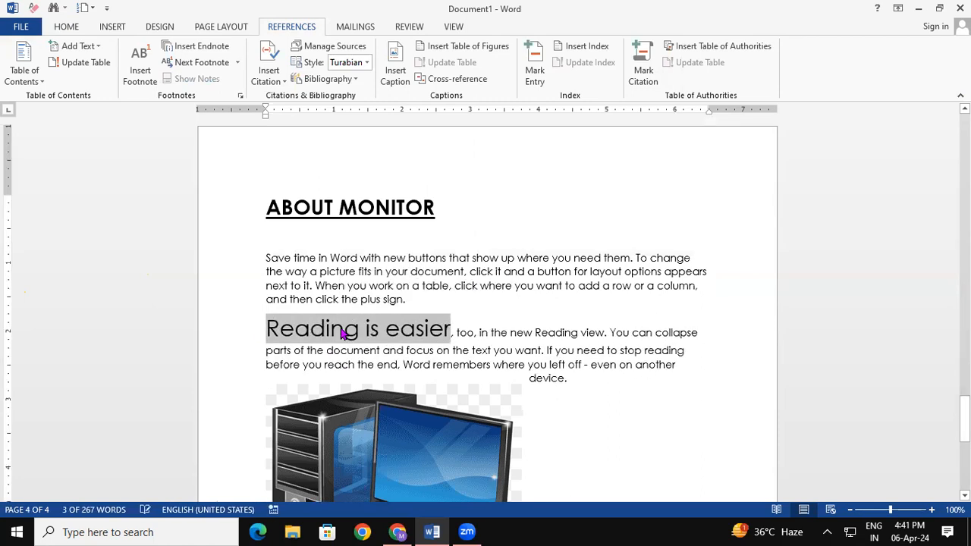
click(530, 61)
click(434, 360)
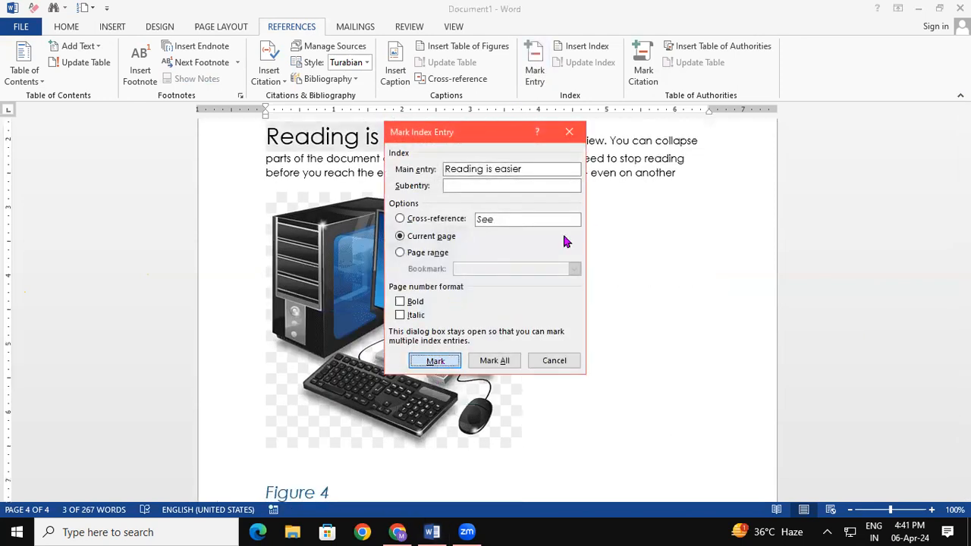
click(570, 133)
drag(964, 442, 964, 220)
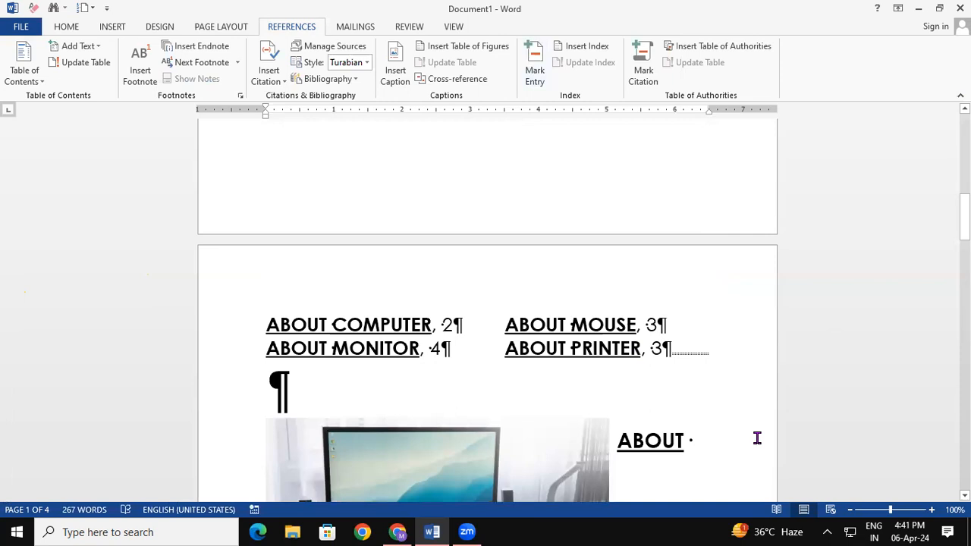
drag(964, 220, 964, 428)
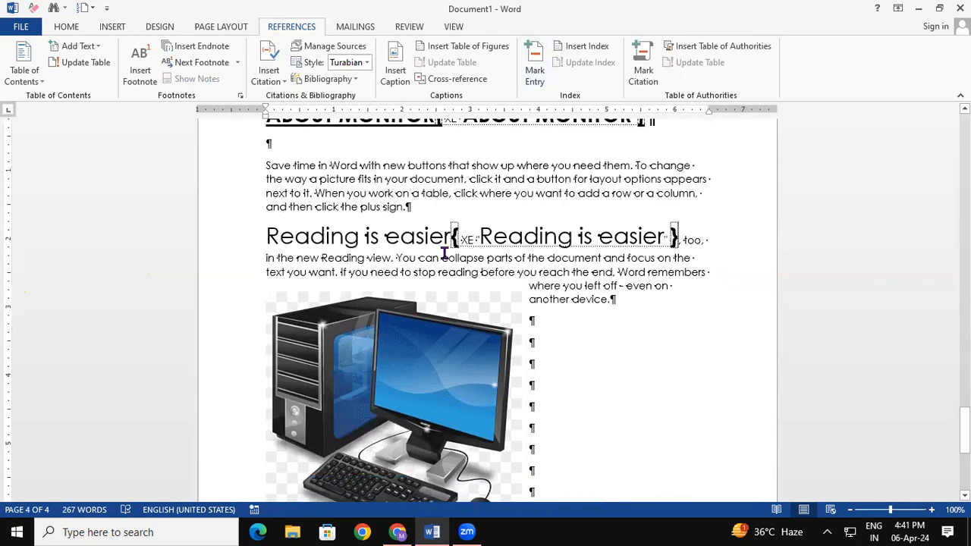
drag(964, 430, 964, 233)
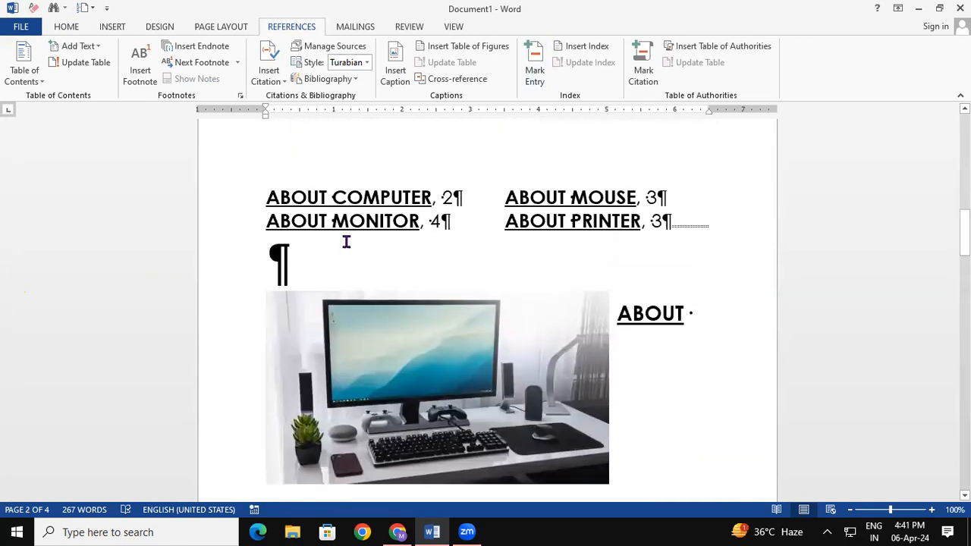
- Update the index to add 'Reading is easier, 4' and enlarge its text two sizes
click(441, 200)
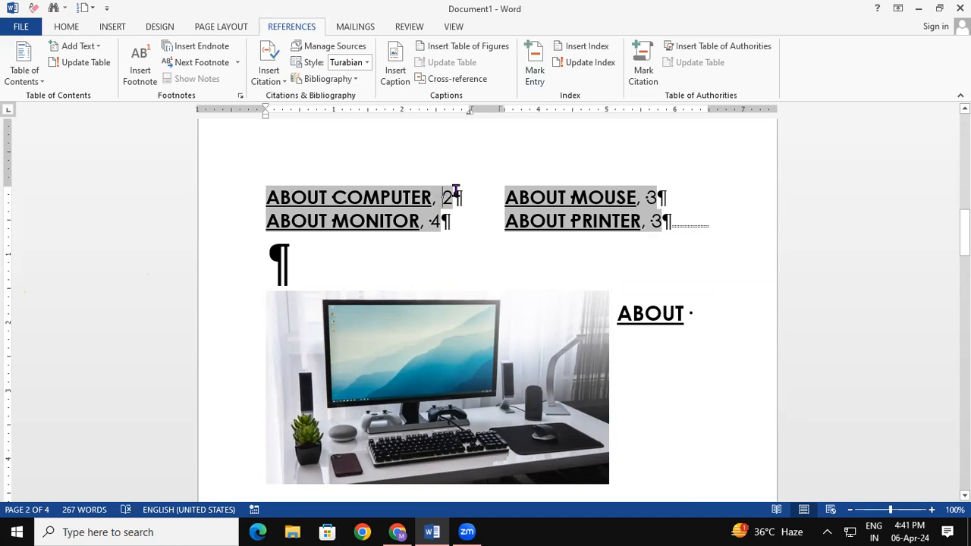
click(583, 64)
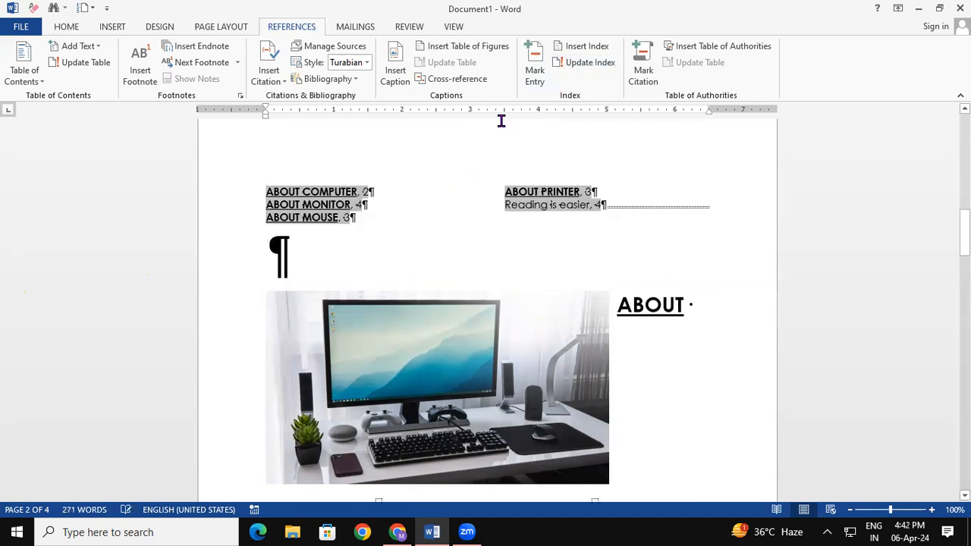
click(332, 217)
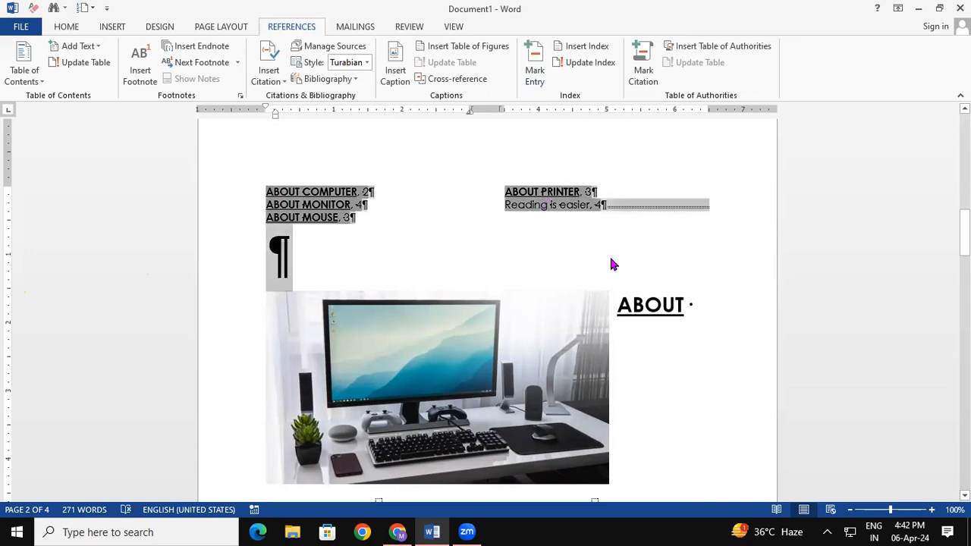
drag(613, 263, 613, 264)
key(ctrl+shift+period)
key(ctrl+shift+period)
key(ctrl+shift+period)
key(ctrl+shift+period)
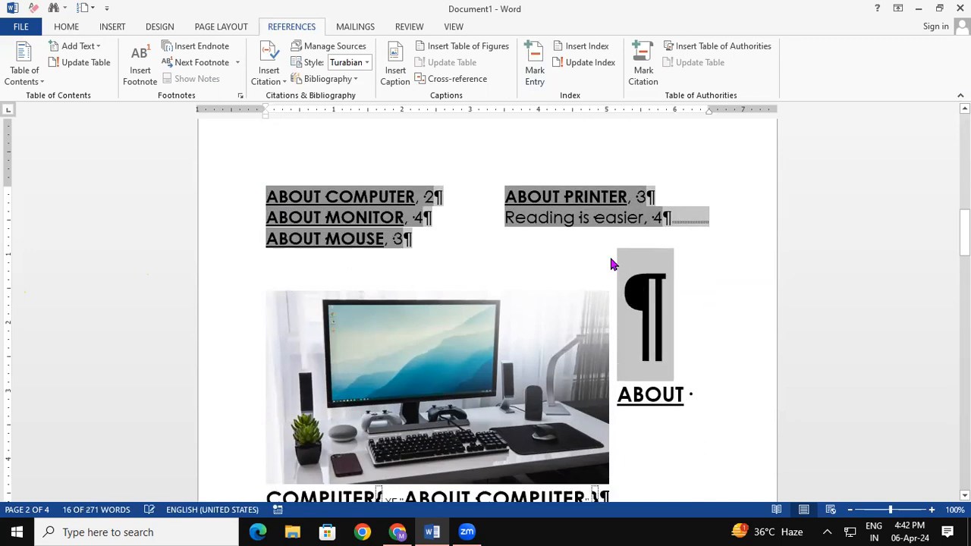
key(ctrl+shift+period)
click(693, 328)
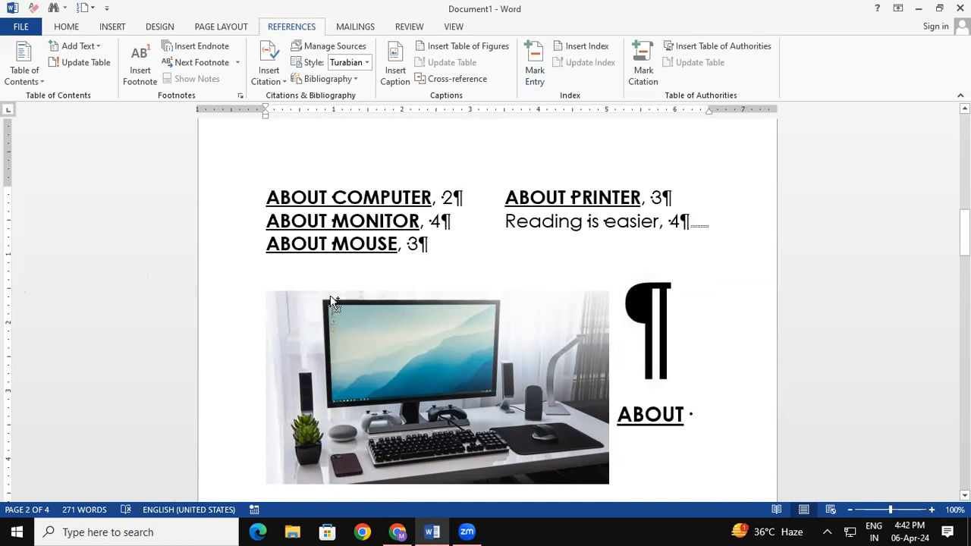
- Hide the formatting marks again with Show/Hide ¶ on the Home tab
key(ctrl+a)
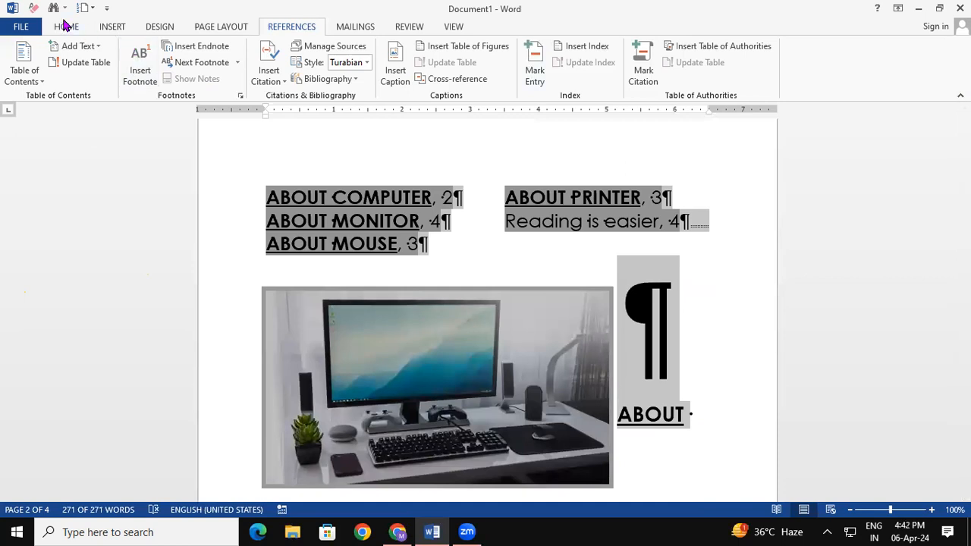
click(66, 27)
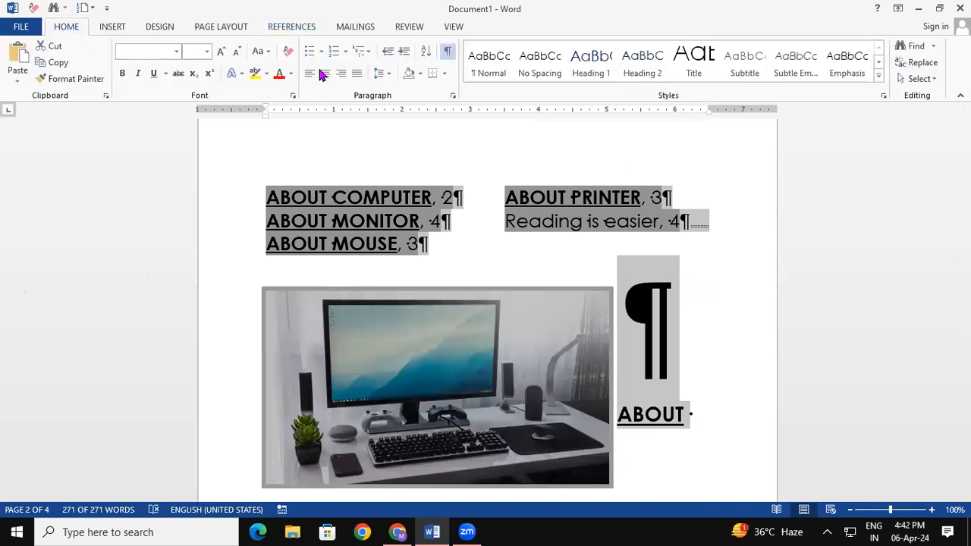
click(454, 52)
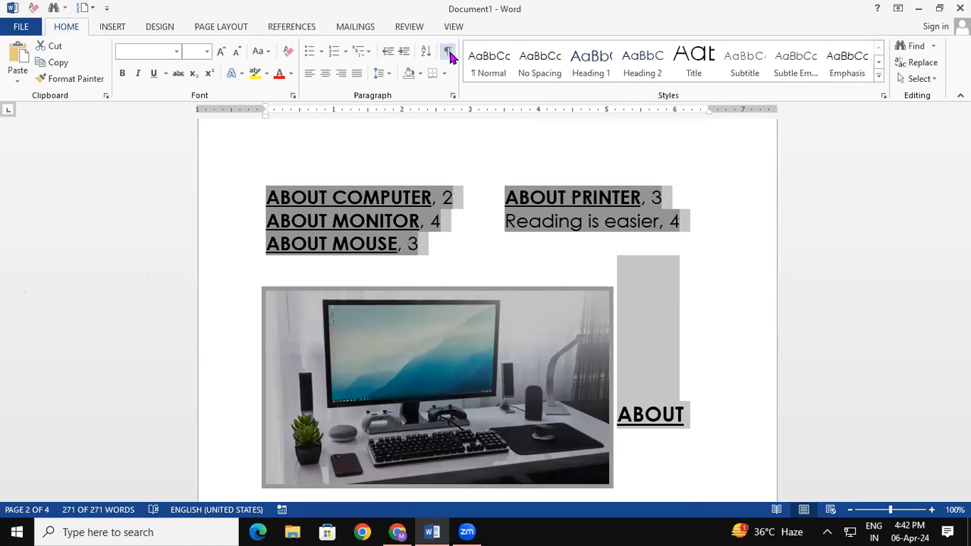
- Switch to the References ribbon for citation and table-of-authorities commands
click(357, 31)
click(299, 32)
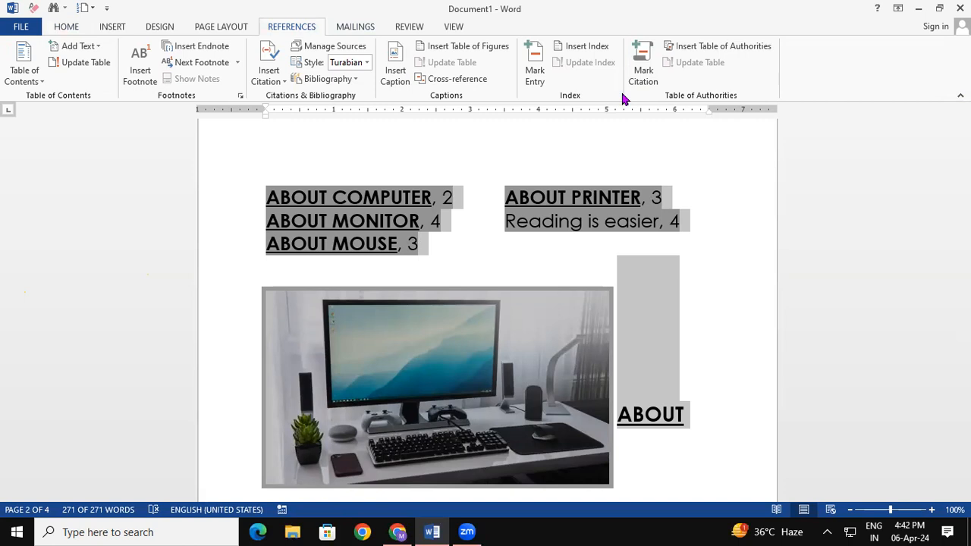
scroll(621, 99, up, 1)
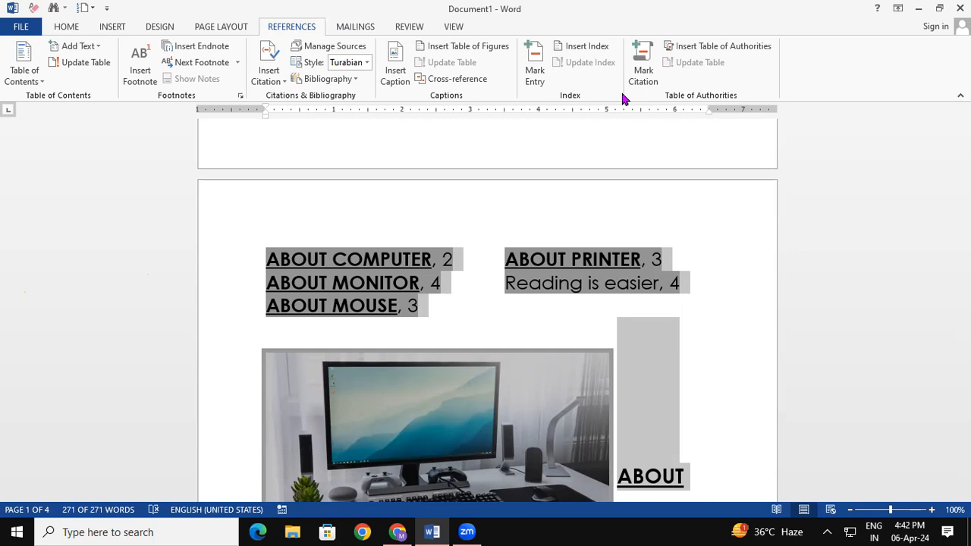
- Create a new document of =RAND() sample paragraphs and enlarge 'Video provides' two sizes
key(ctrl+n)
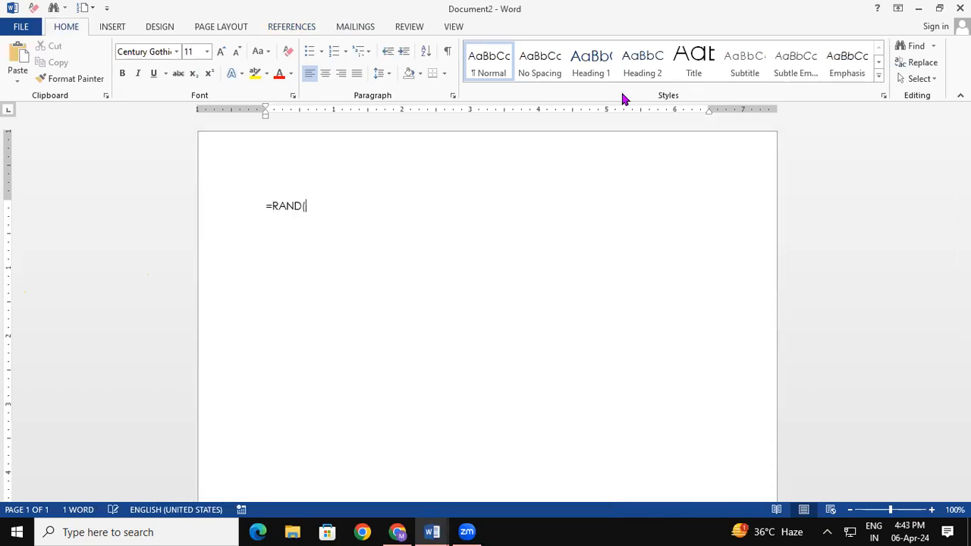
key(Return)
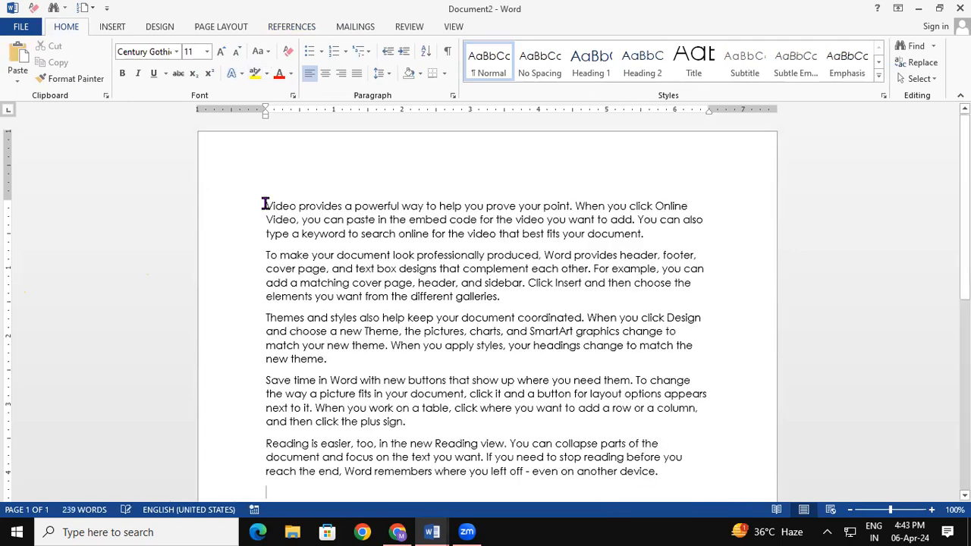
drag(265, 207, 332, 208)
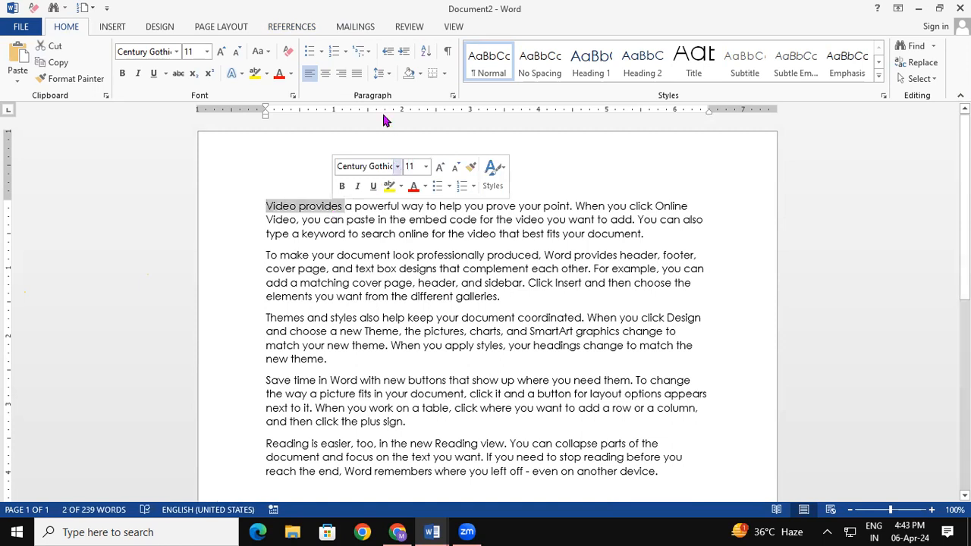
click(221, 53)
click(220, 52)
- Make 'Video provides' a 20-pt underlined heading on its own line
click(220, 53)
click(220, 52)
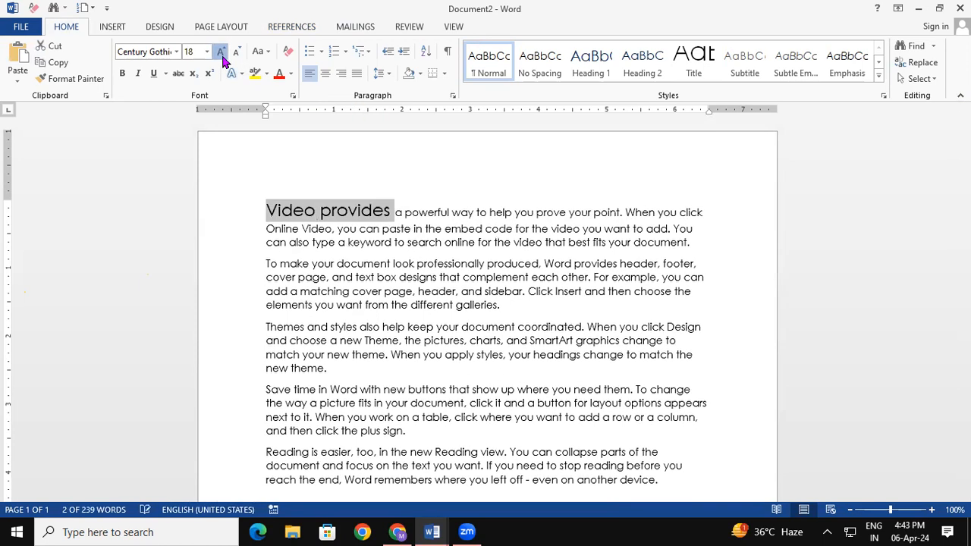
click(221, 52)
click(153, 74)
click(409, 211)
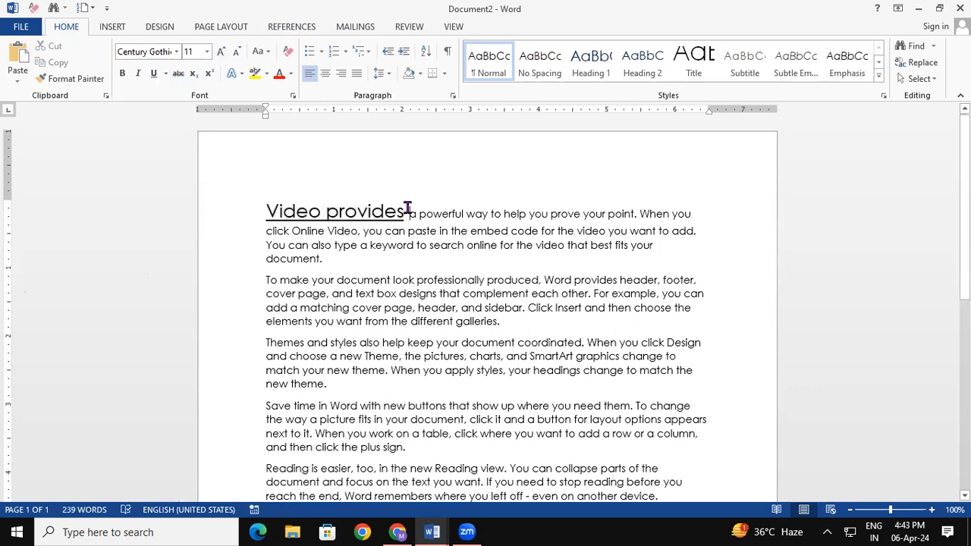
key(Return)
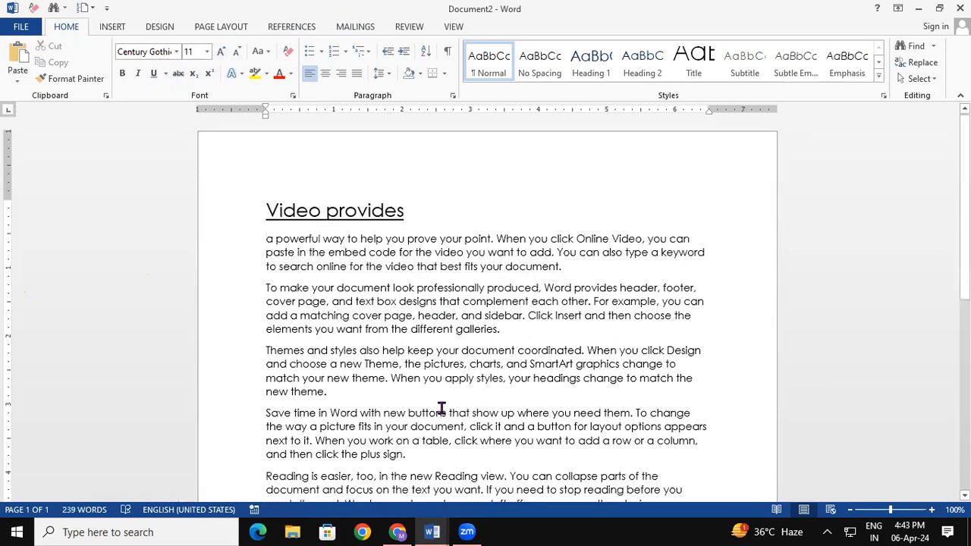
- Make 'To make your' a bold, underlined 24-pt heading on its own line
drag(264, 284, 325, 287)
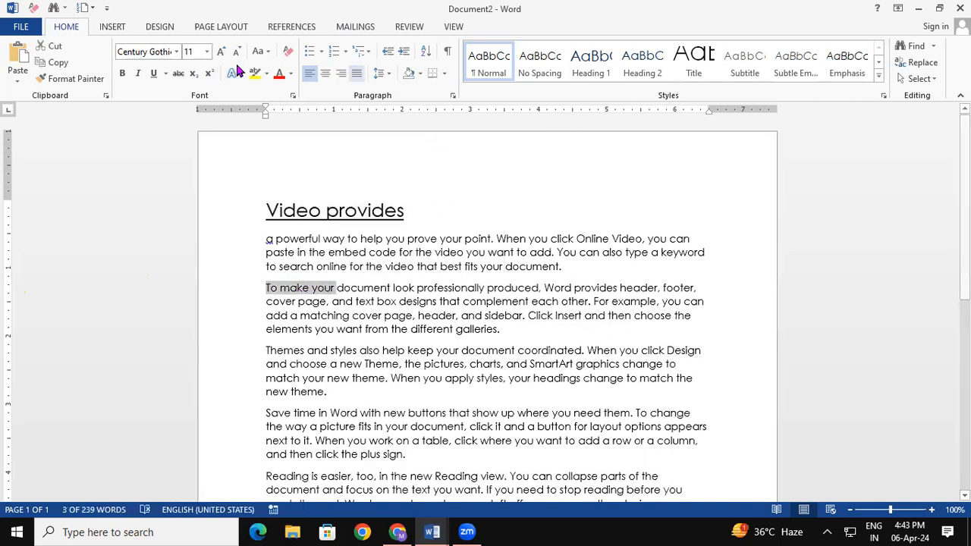
click(122, 73)
click(221, 51)
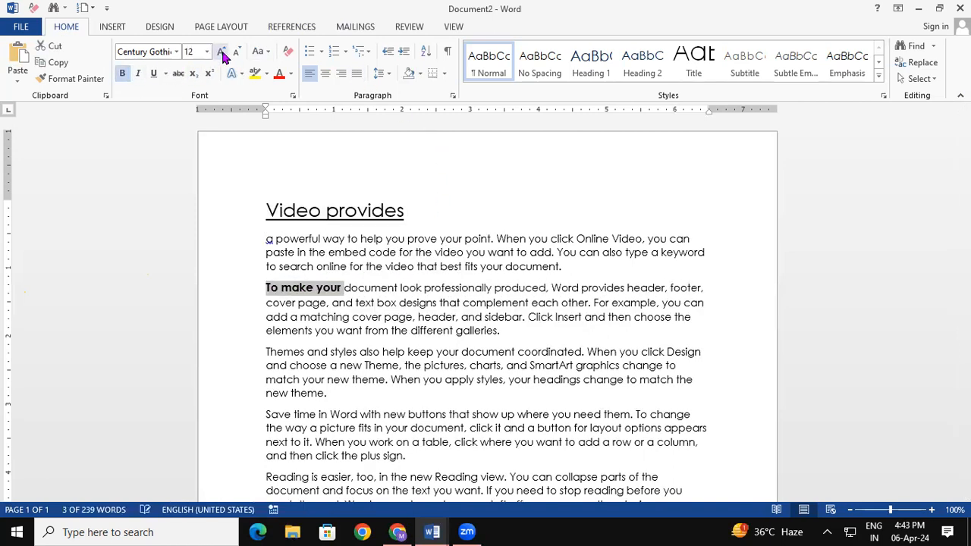
click(221, 51)
click(221, 52)
click(221, 51)
click(220, 51)
click(220, 52)
click(221, 51)
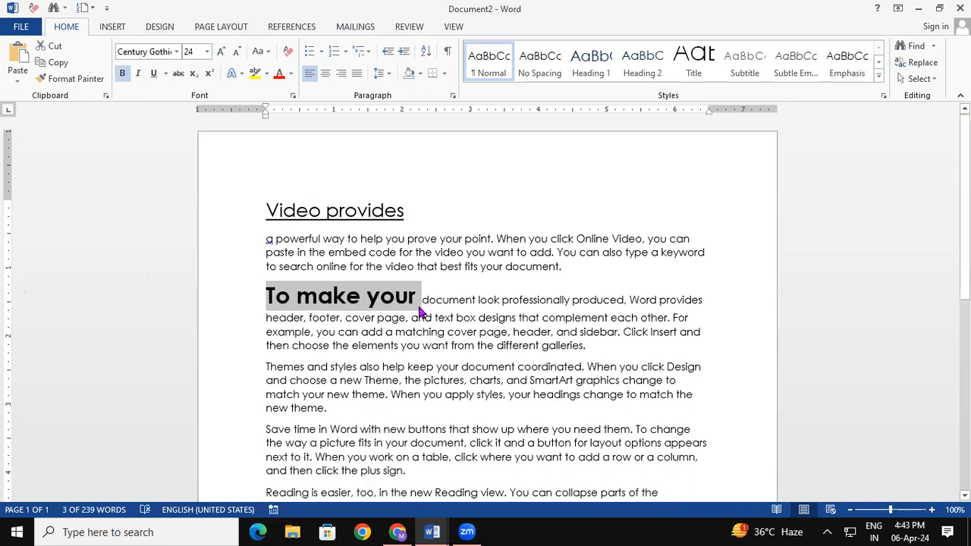
key(ctrl+u)
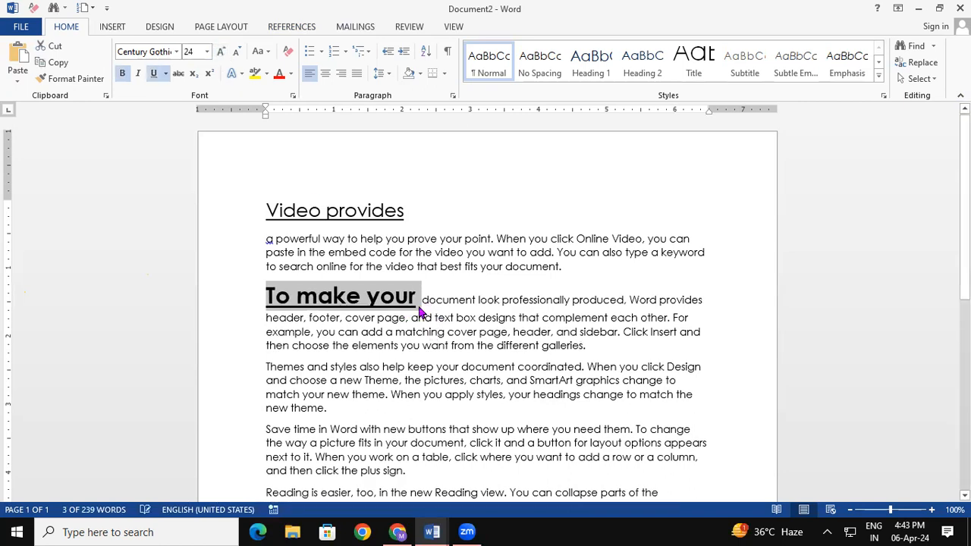
click(417, 304)
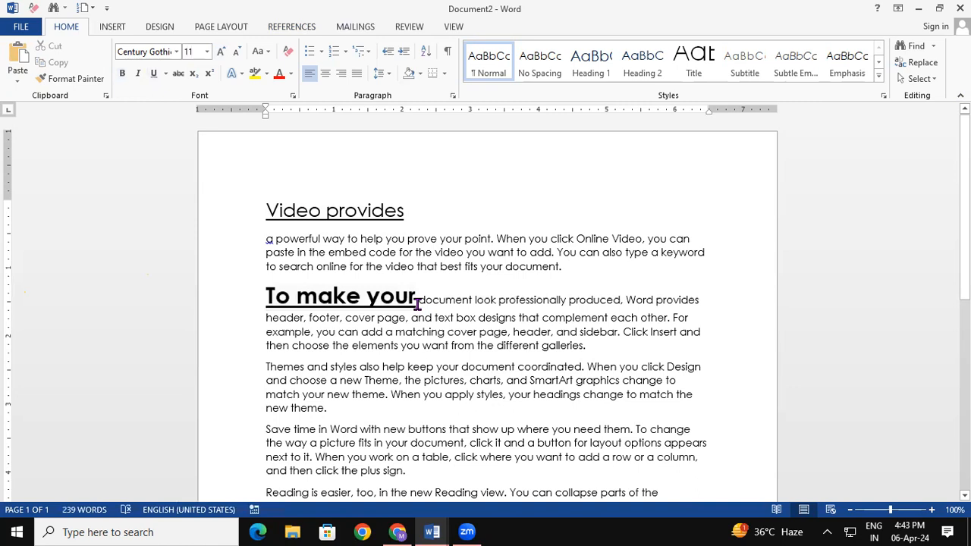
key(Return)
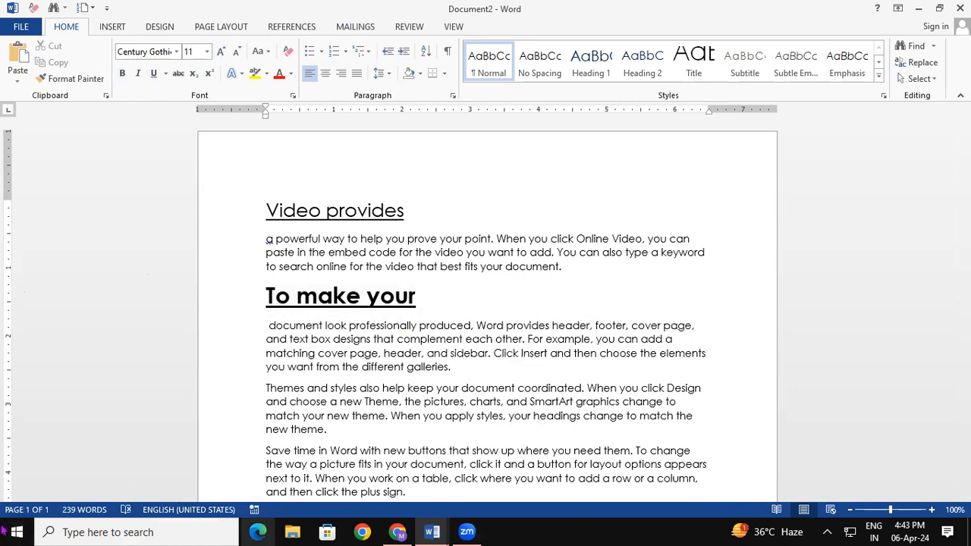
- Add blank lines above the 'Video provides' heading, then select that heading
click(241, 211)
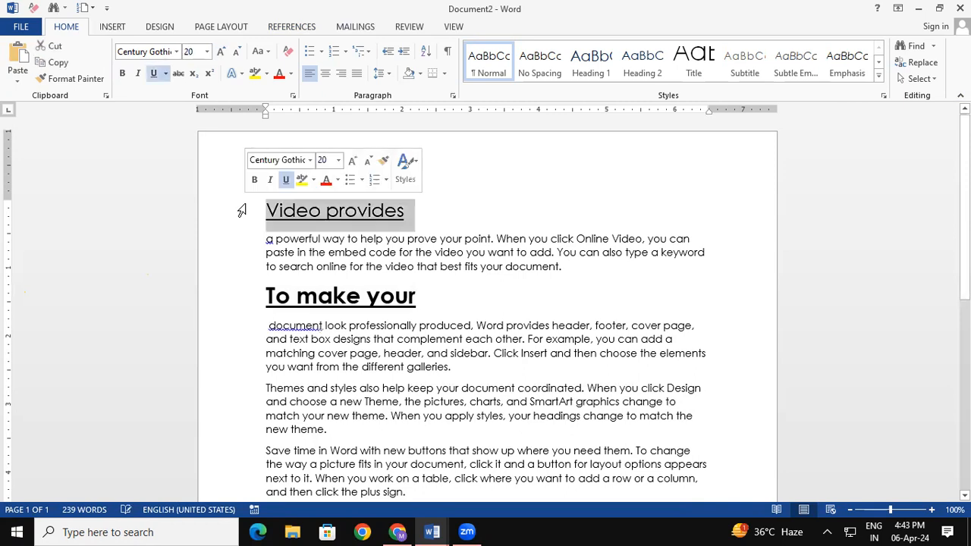
click(498, 240)
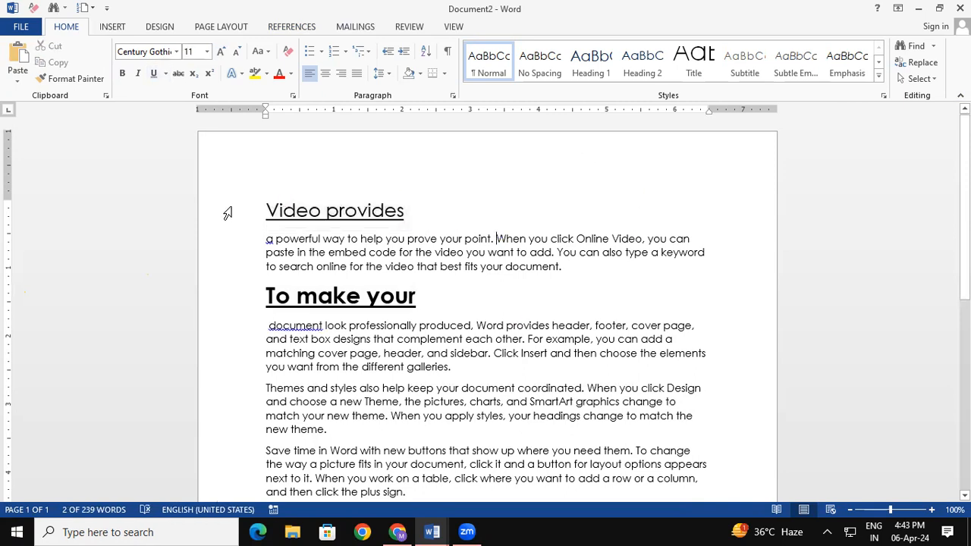
click(268, 213)
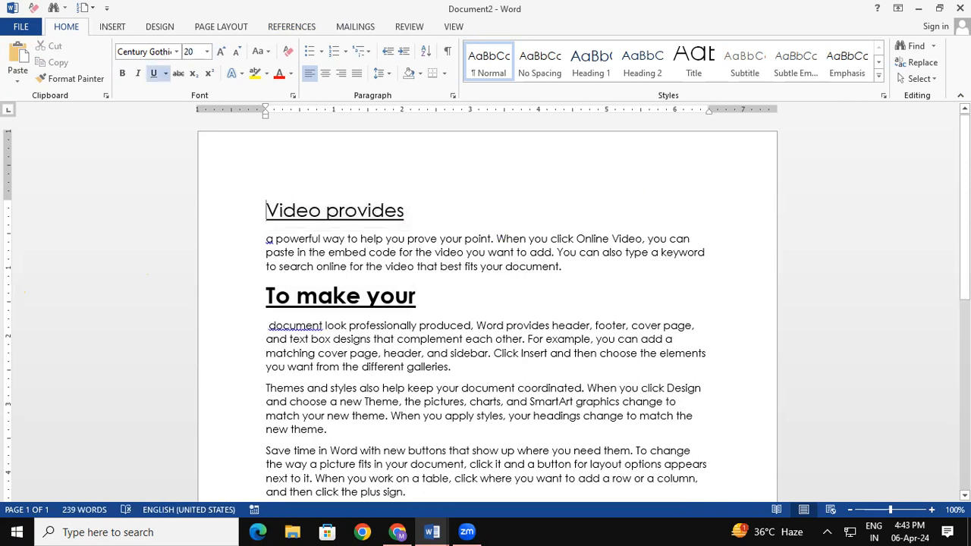
text(++)
key(BackSpace)
key(BackSpace)
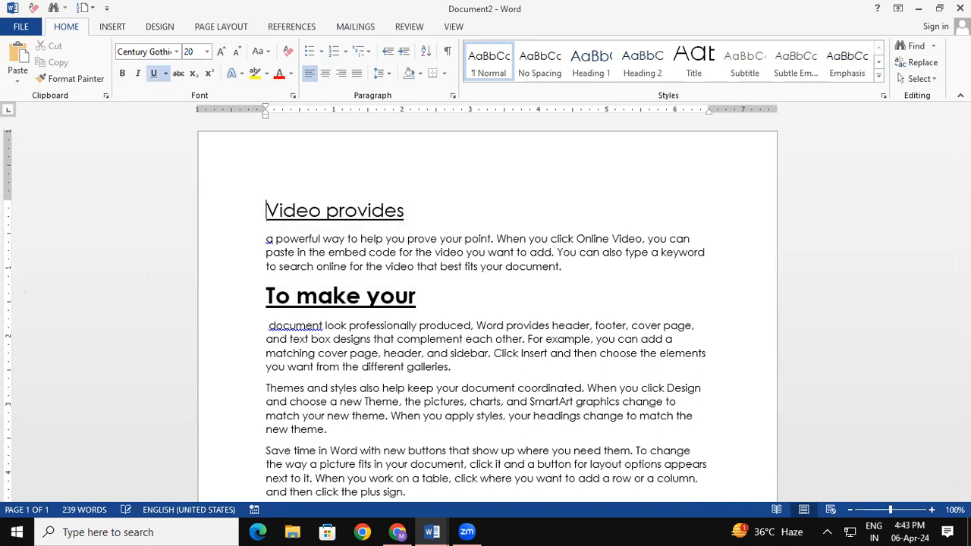
key(Return)
key(Return)
key(Return)
key(Return)
key(Return)
key(Return)
key(Return)
key(Return)
key(Return)
key(Return)
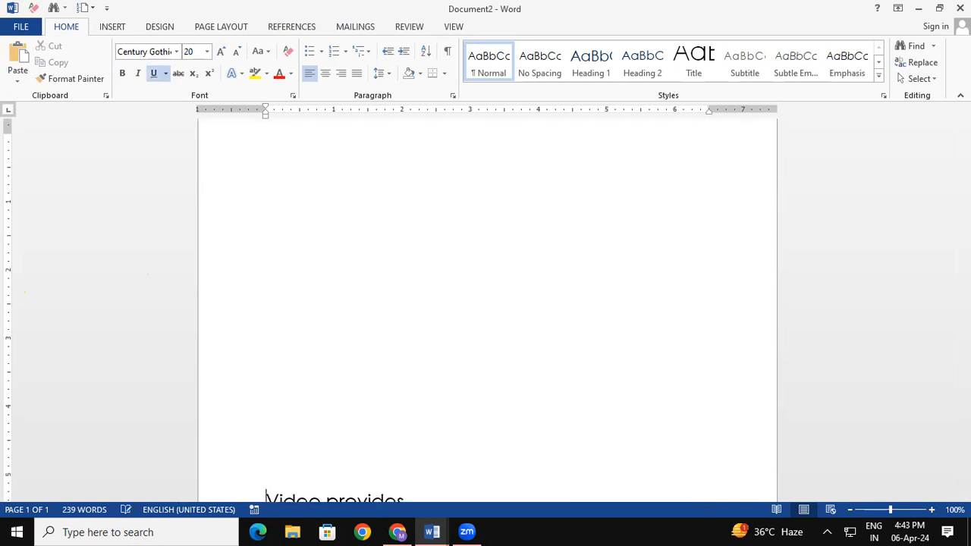
drag(965, 181, 965, 240)
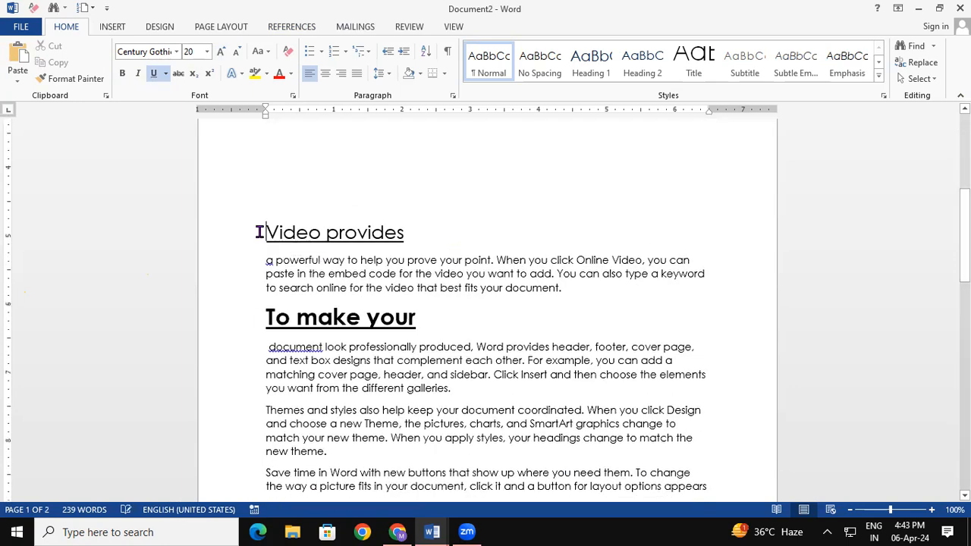
drag(260, 232, 409, 235)
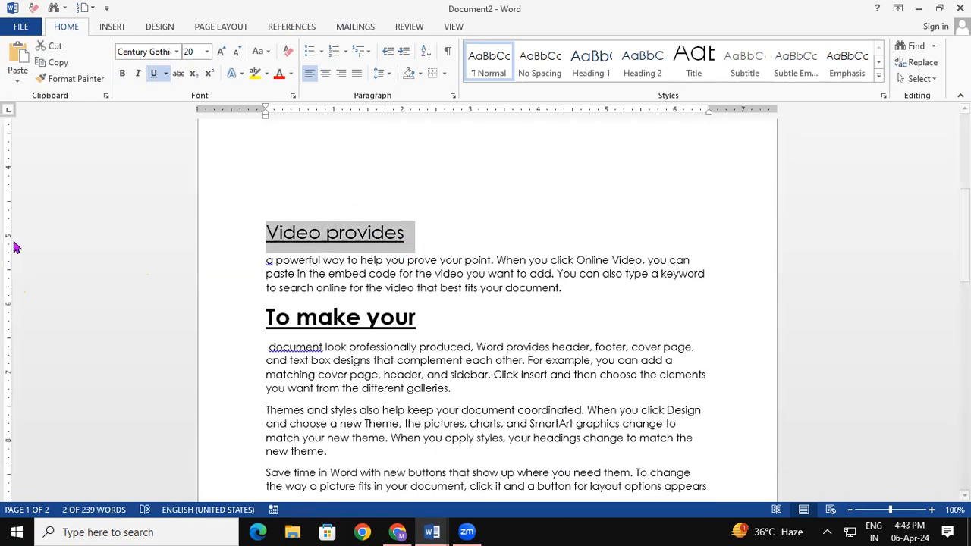
- Mark the heading 'Video provides' as a citation in the Cases category
click(308, 28)
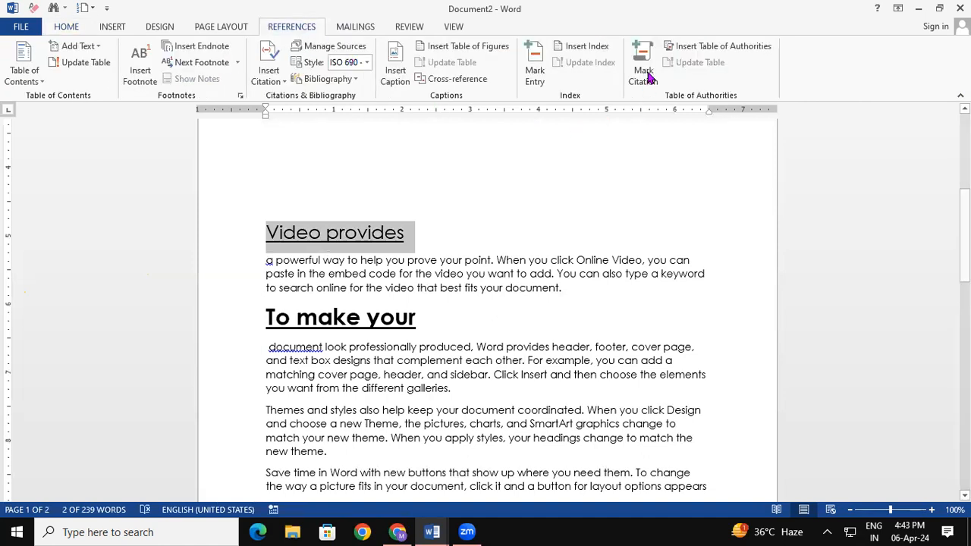
click(643, 68)
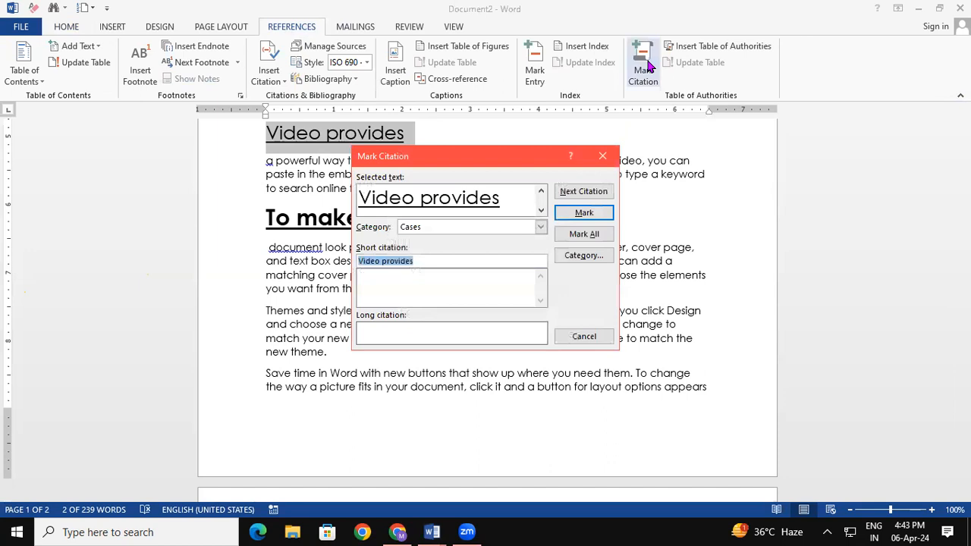
click(595, 216)
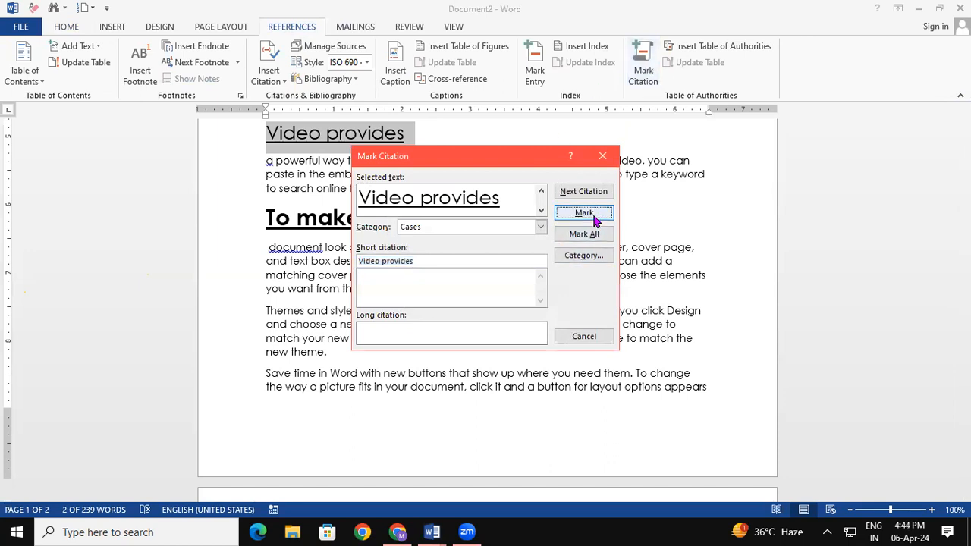
click(584, 337)
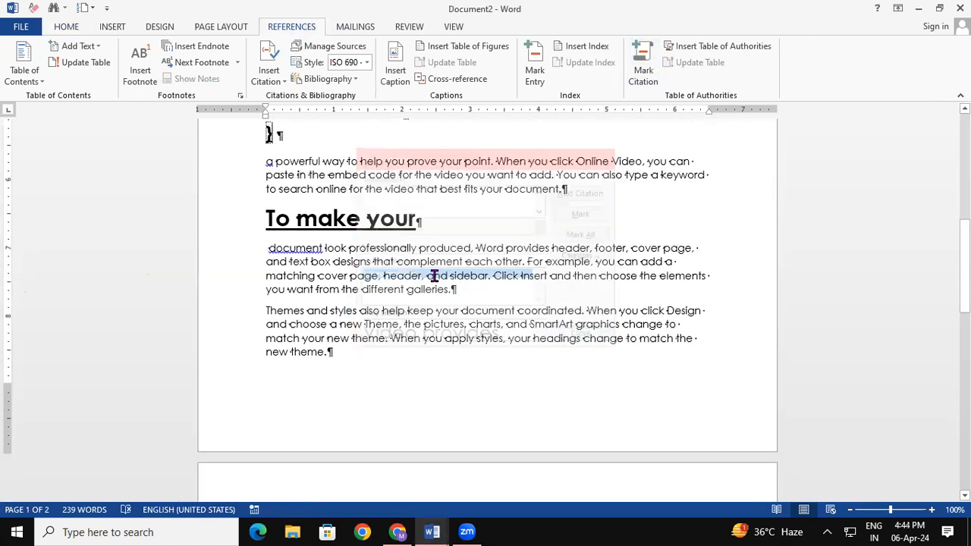
- Mark the heading 'To make your' as a Cases citation and return to the top
drag(408, 210, 415, 215)
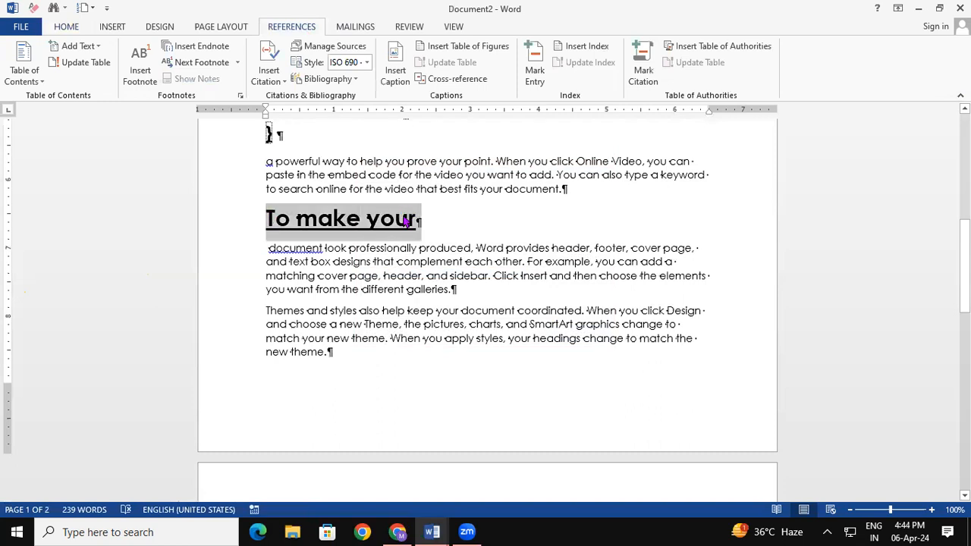
click(641, 69)
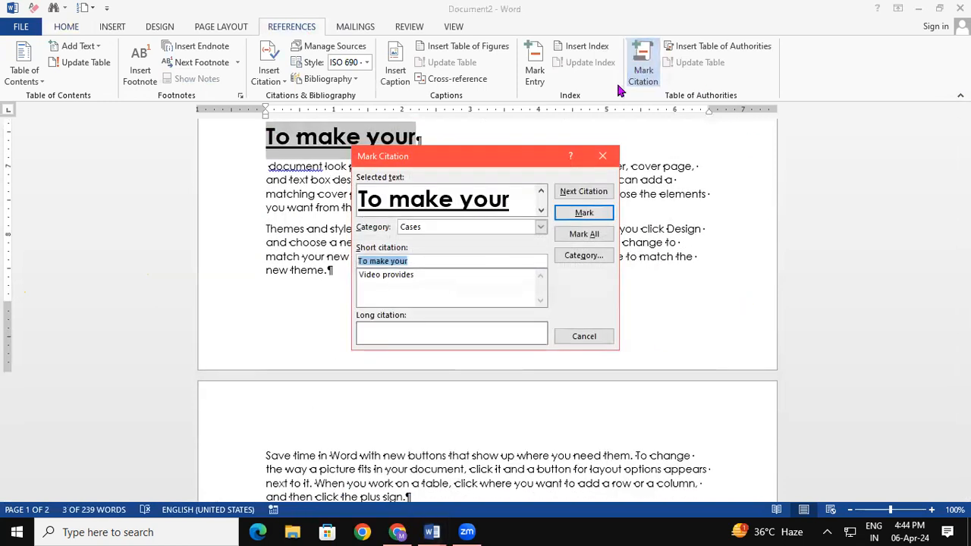
click(582, 212)
click(584, 336)
drag(964, 305, 964, 169)
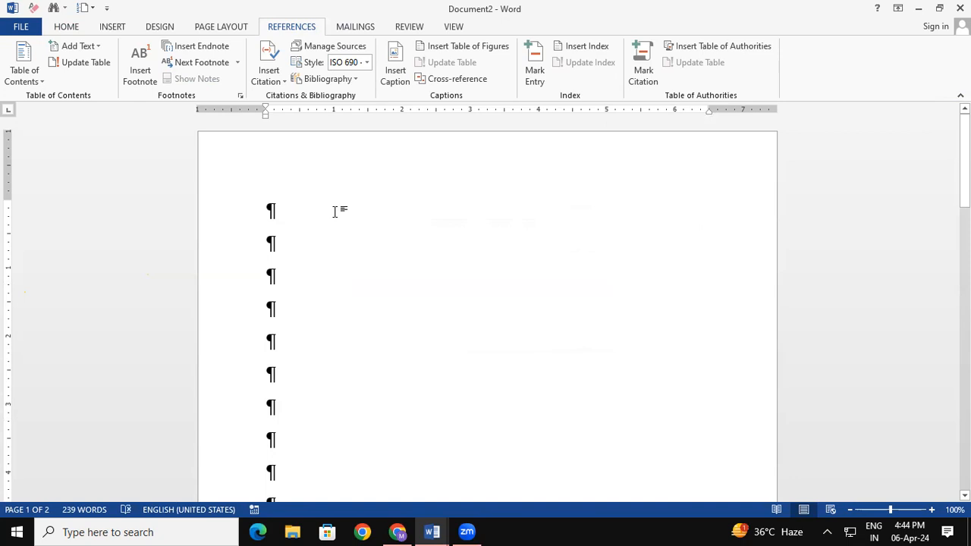
- Insert a table of authorities listing 'To make your' and 'Video provides', and hide formatting marks
click(710, 47)
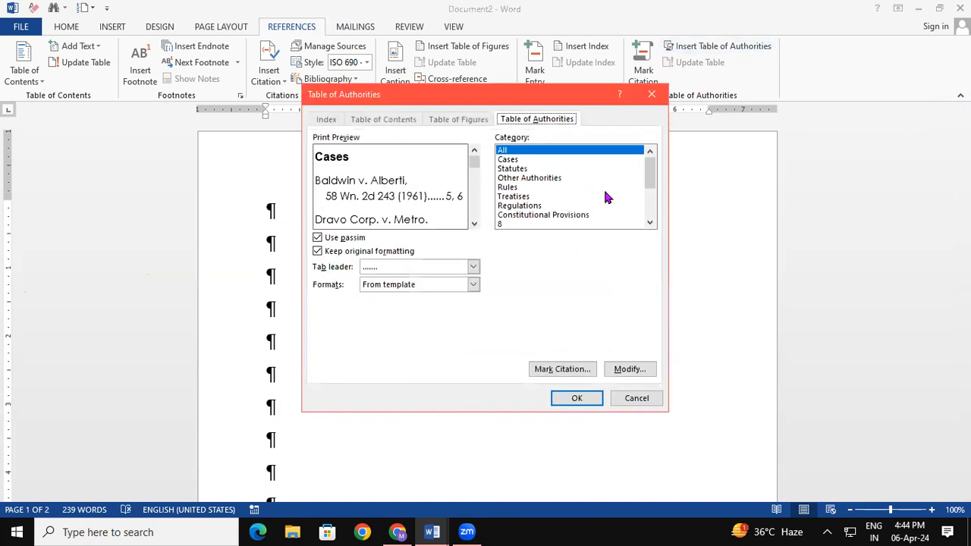
click(576, 399)
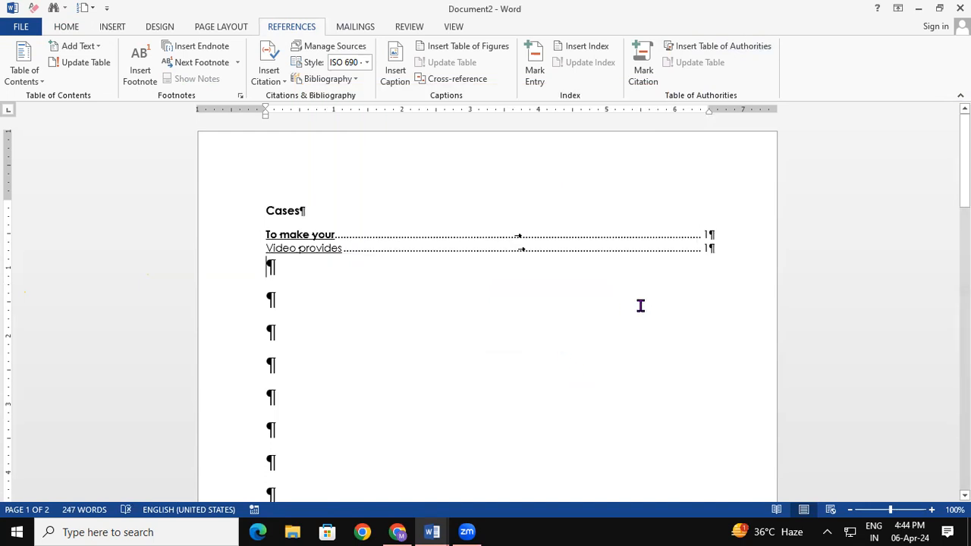
key(ctrl+a)
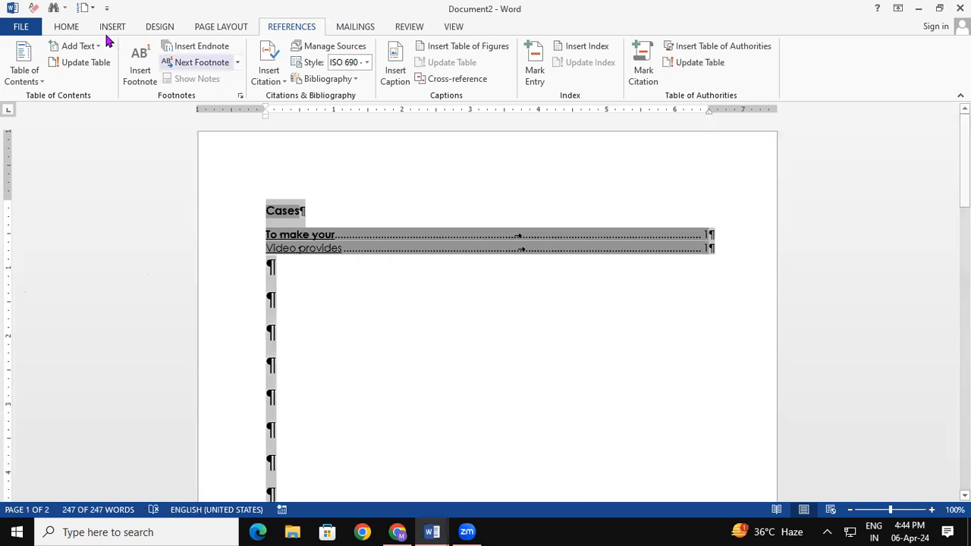
click(67, 27)
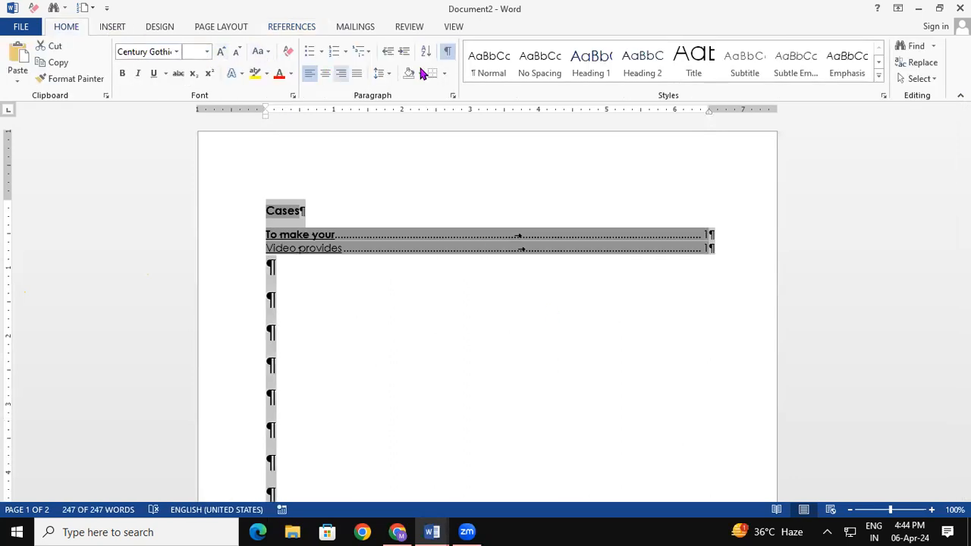
click(448, 51)
click(443, 322)
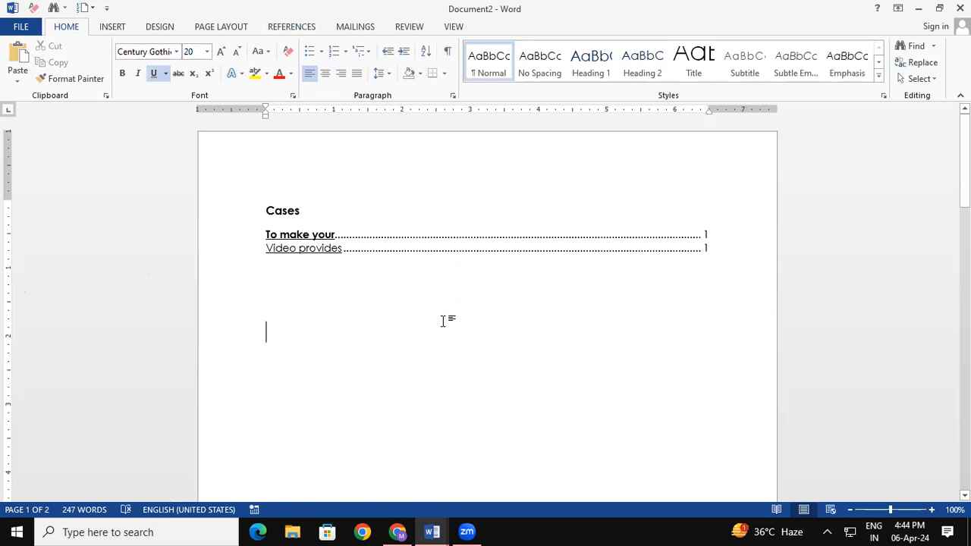
click(284, 28)
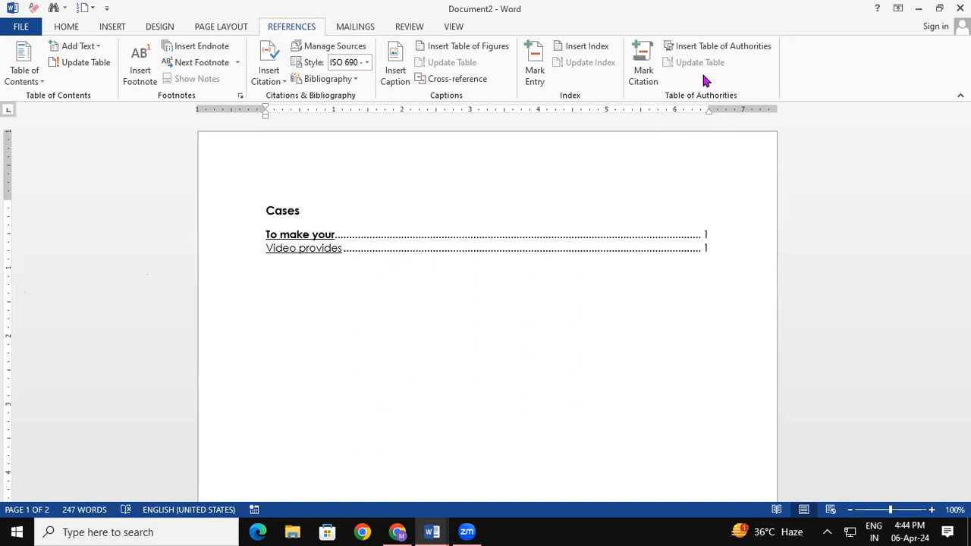
scroll(571, 290, down, 1)
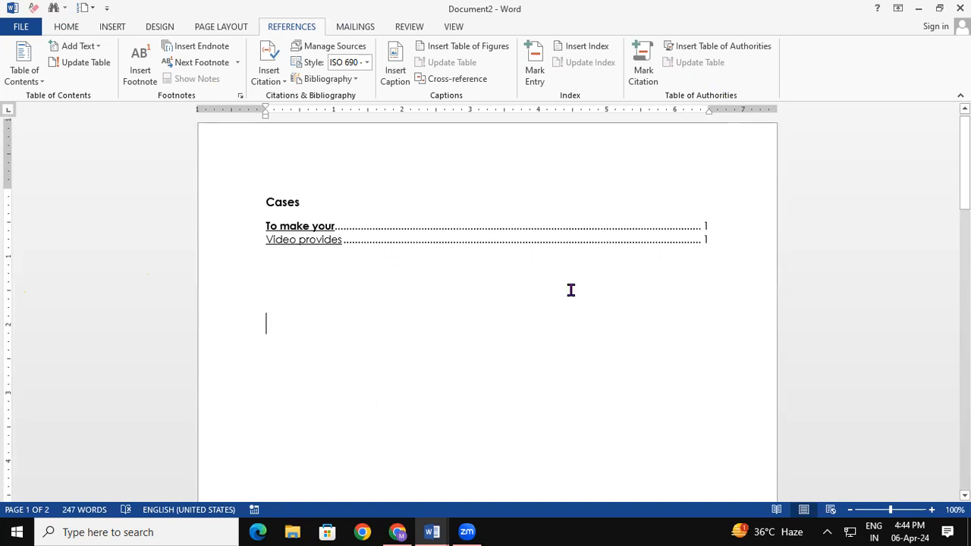
- Make the phrase 'match your new theme' 20 pt and underlined
scroll(571, 290, down, 1)
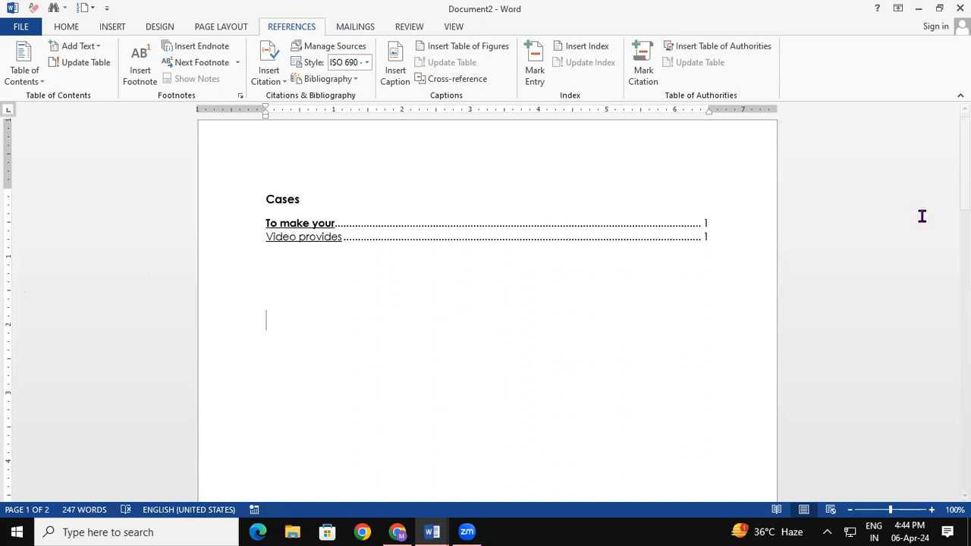
drag(965, 169, 882, 340)
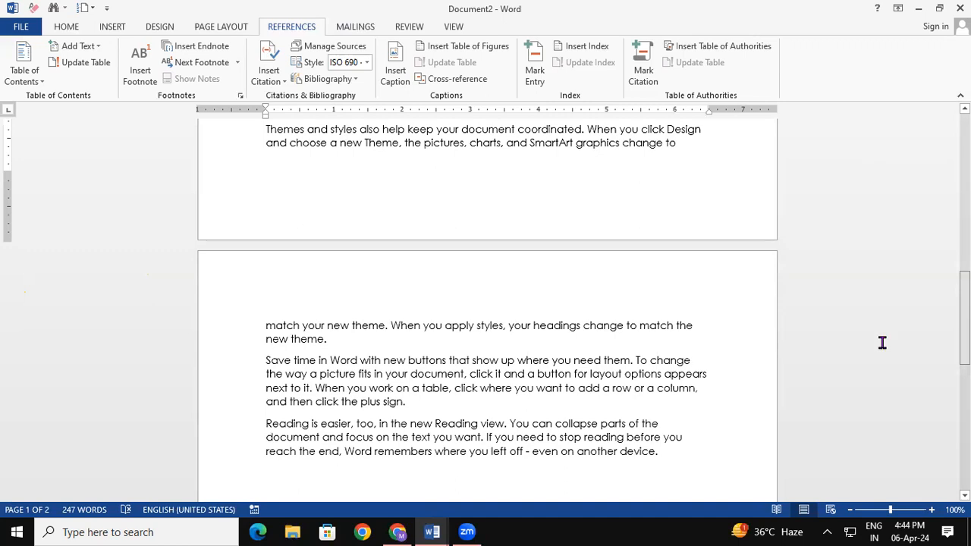
drag(292, 327, 371, 327)
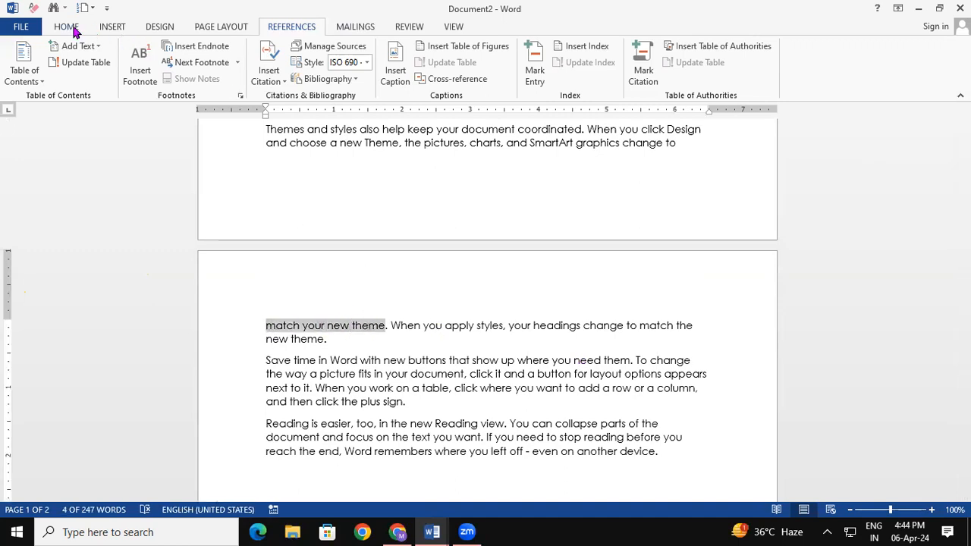
click(73, 29)
click(223, 52)
click(223, 51)
click(223, 51)
click(223, 51)
click(223, 52)
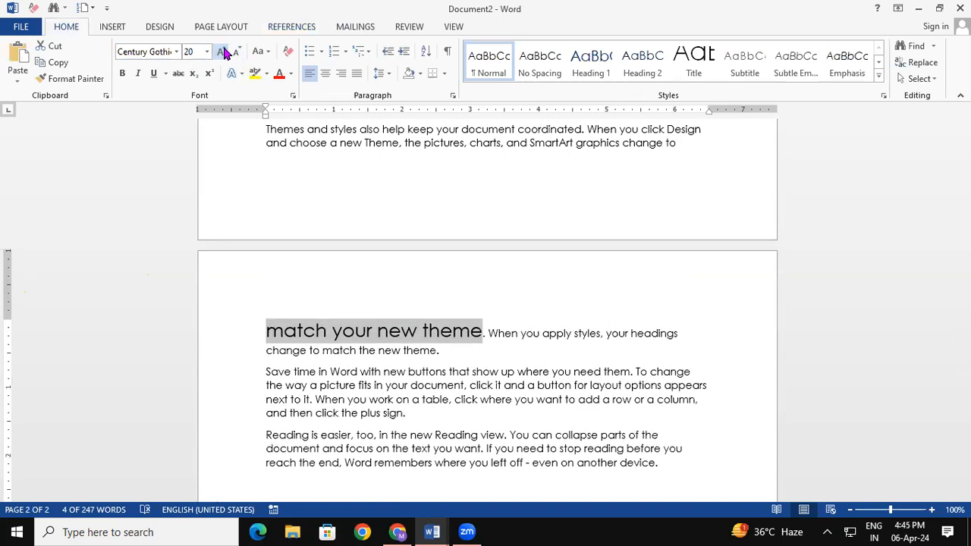
key(ctrl+u)
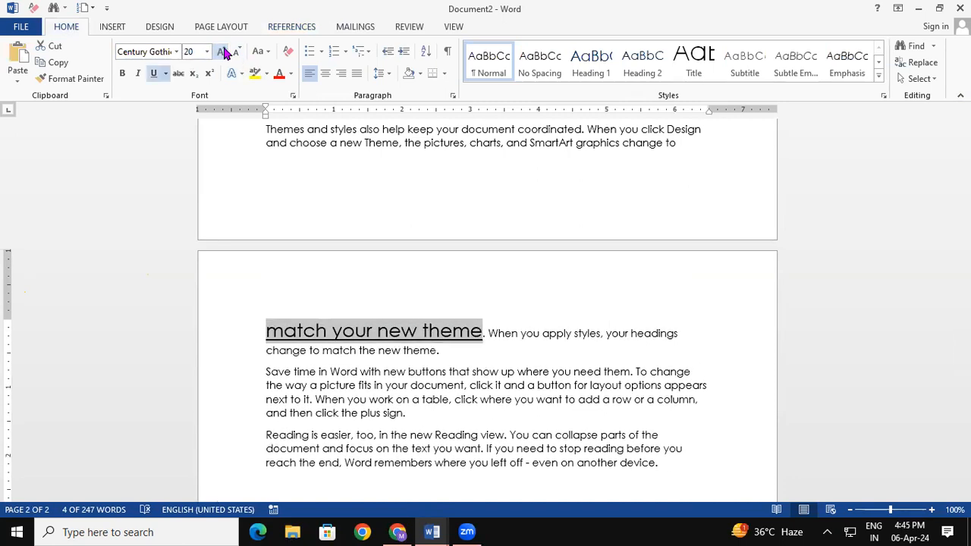
- Break the following sentence onto a new line and reselect 'match your new theme'
click(494, 332)
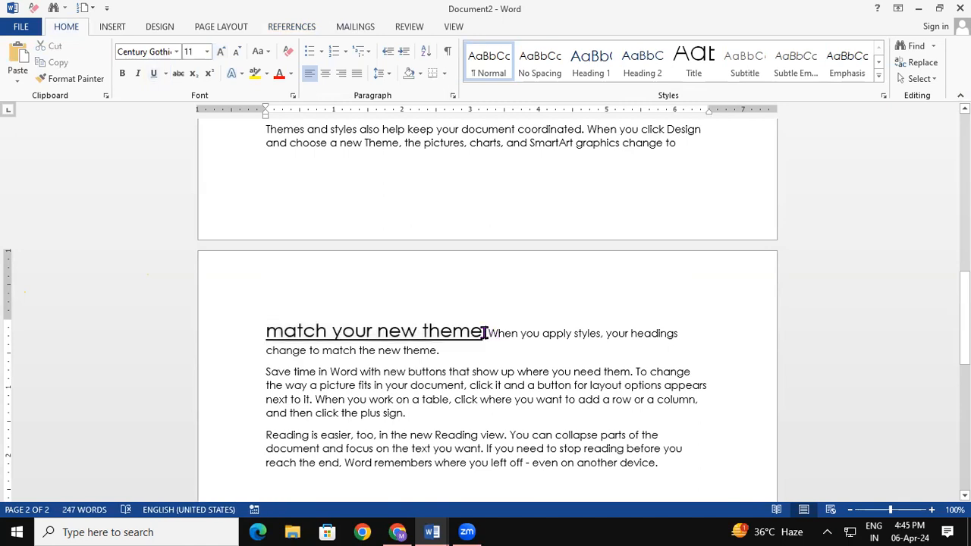
key(Return)
drag(261, 355, 475, 369)
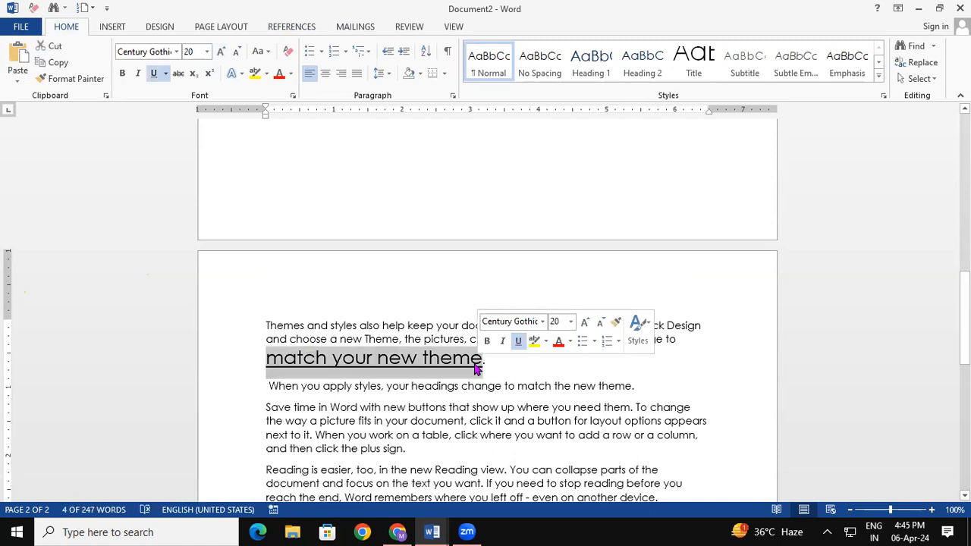
- Mark 'match your new theme' as a Cases citation
click(281, 28)
click(649, 74)
click(584, 213)
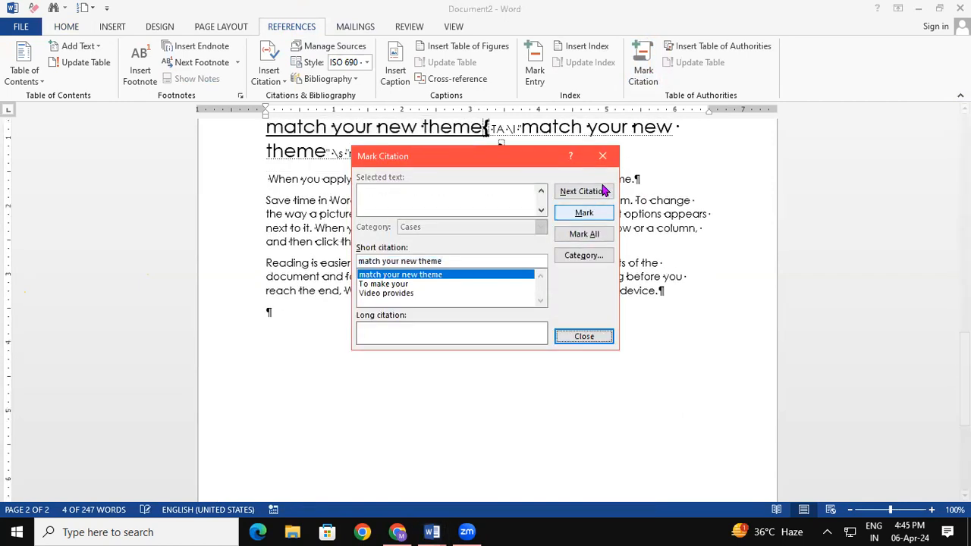
click(601, 162)
drag(964, 379, 964, 153)
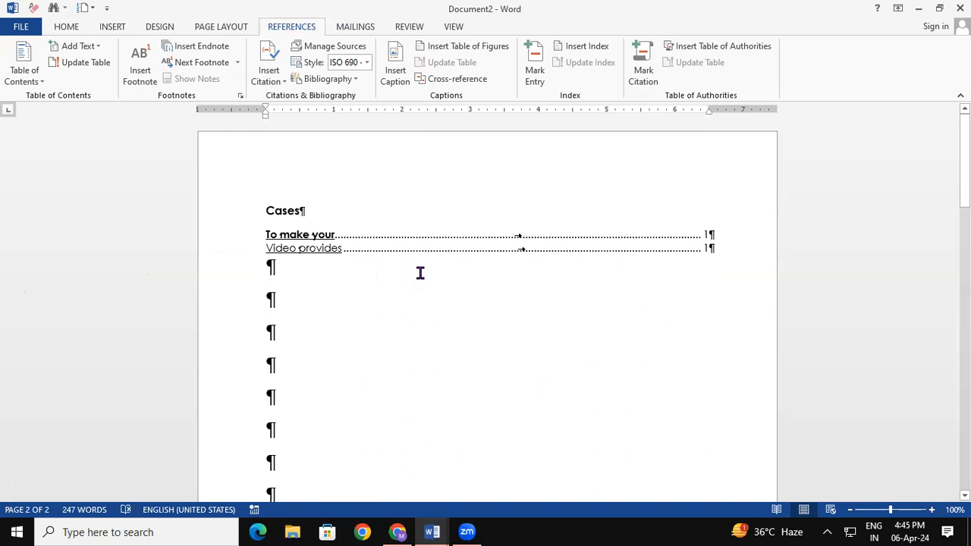
- Update the table of authorities so it lists all three Cases entries
click(388, 249)
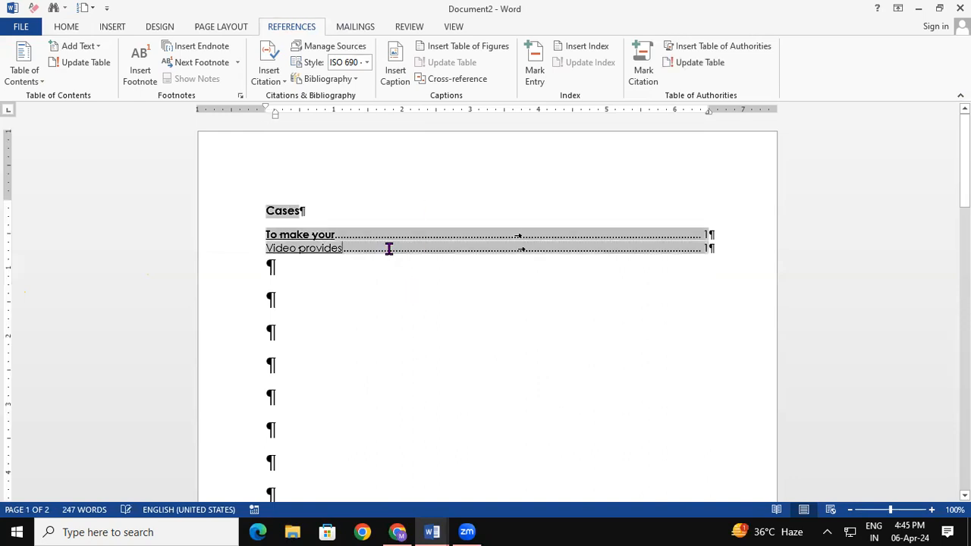
click(694, 64)
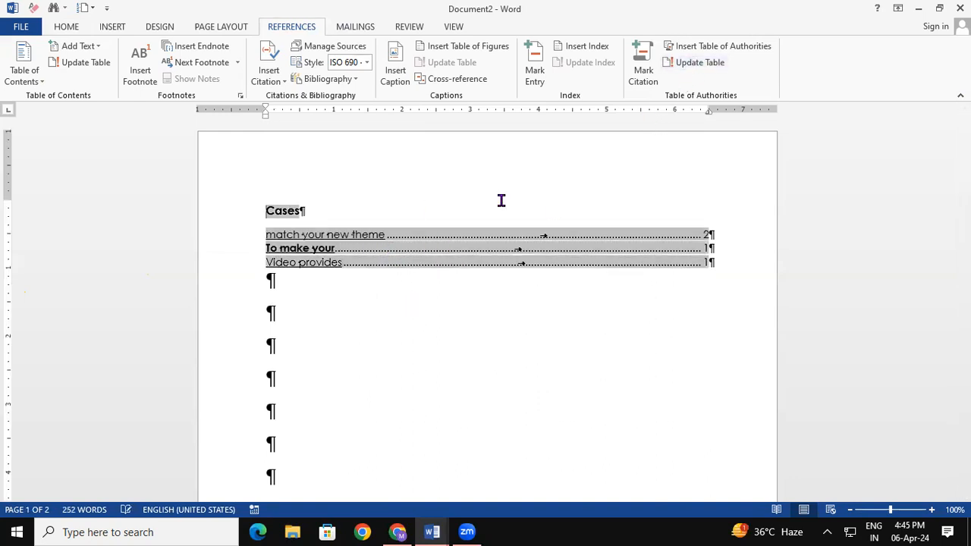
click(410, 296)
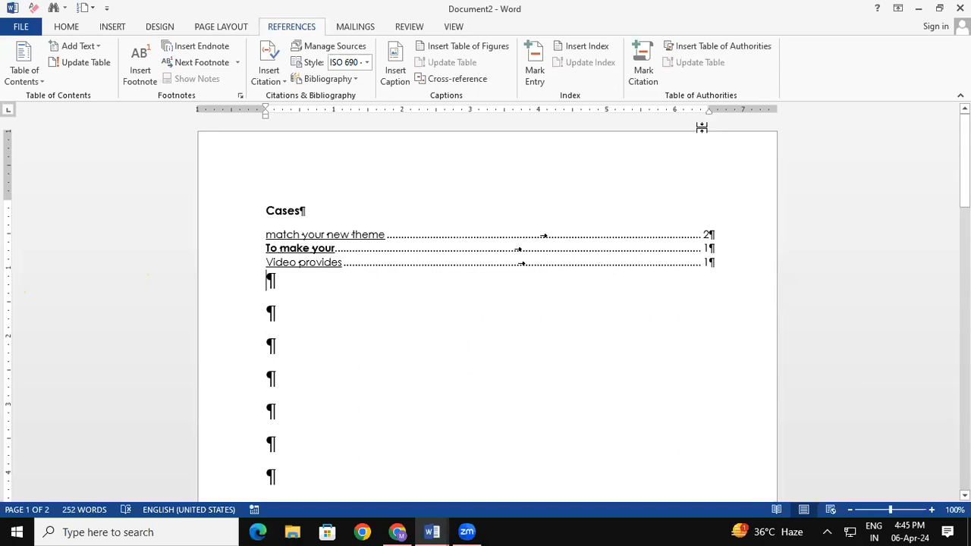
key(alt+Tab)
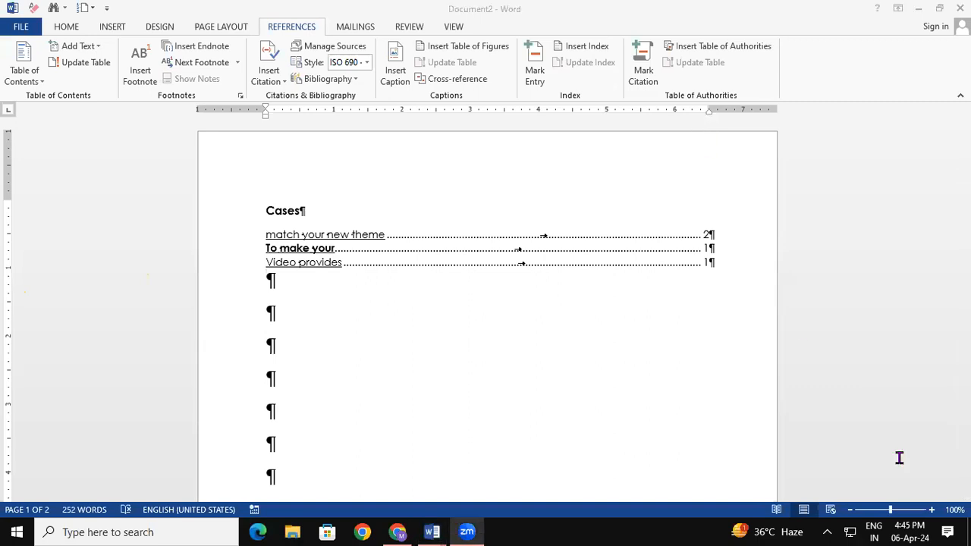